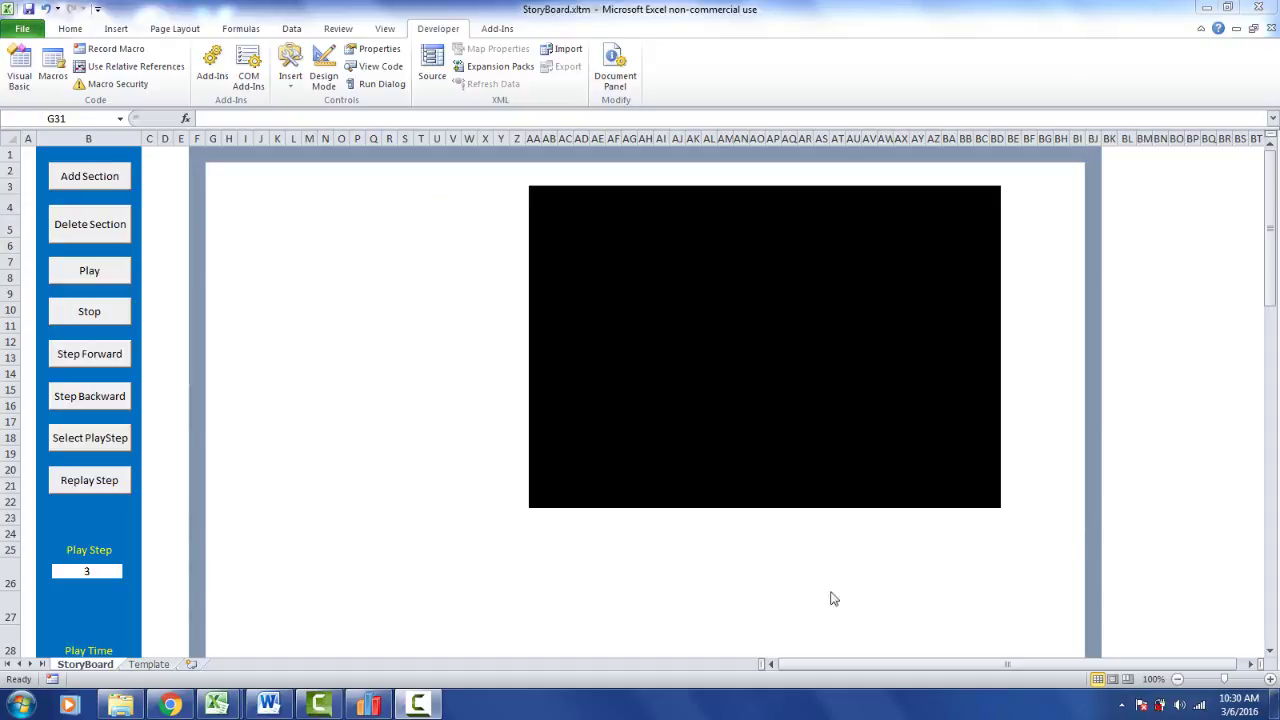
# Step: Save over StoryBoard.xltm as an Excel Macro-Enabled Template in Templates, then close Excel
pyautogui.click(1270, 260)
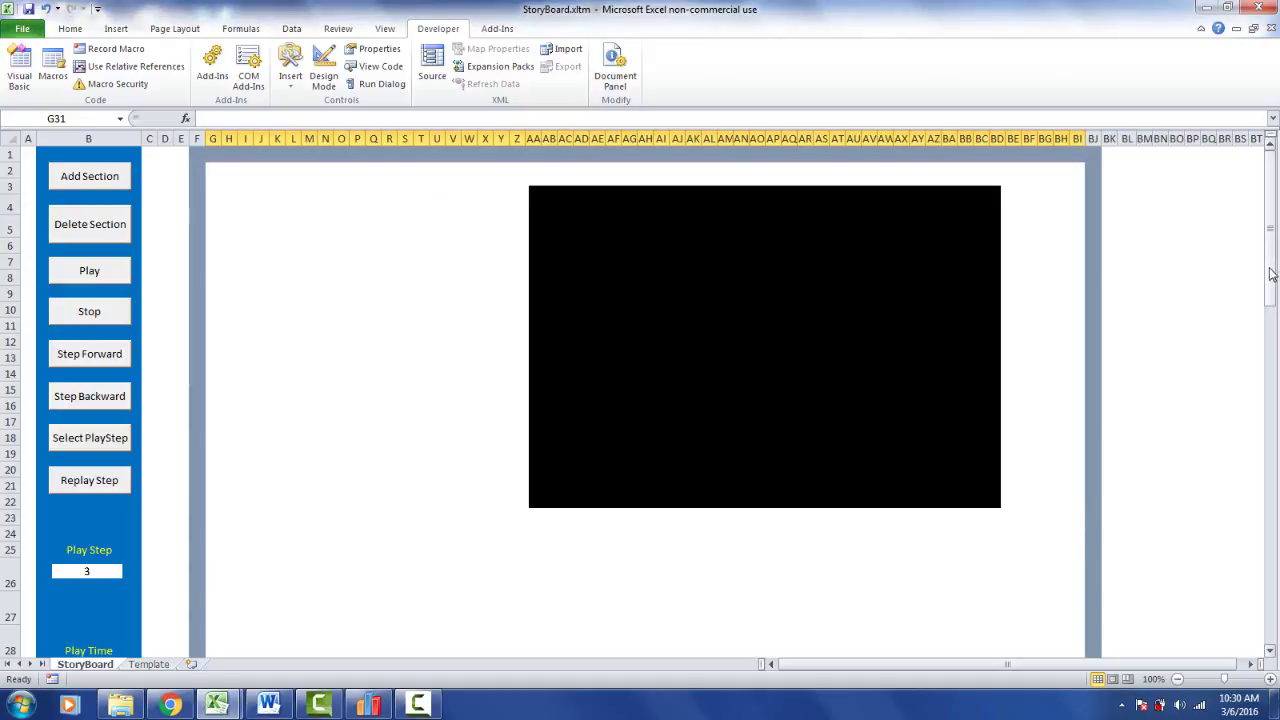
pyautogui.moveTo(1273, 284)
pyautogui.mouseDown()
pyautogui.moveTo(1272, 298)
pyautogui.moveTo(1272, 284)
pyautogui.mouseUp()
pyautogui.click(20, 29)
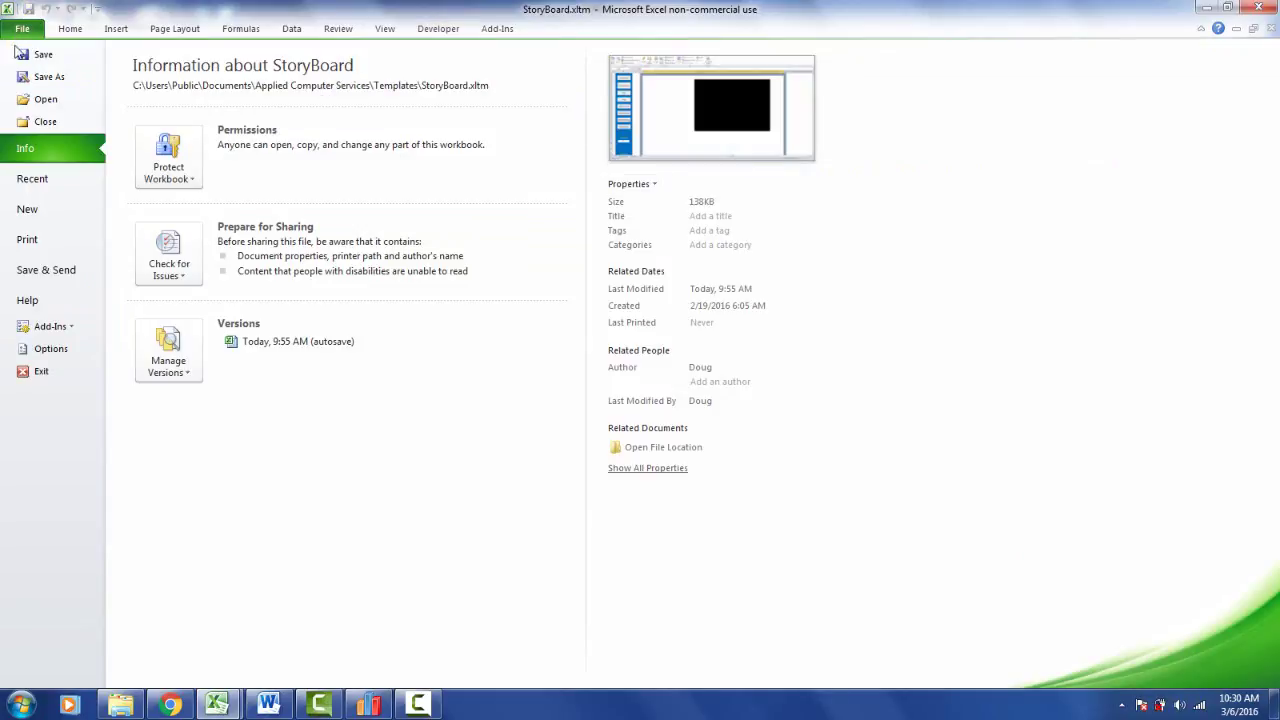
pyautogui.click(28, 78)
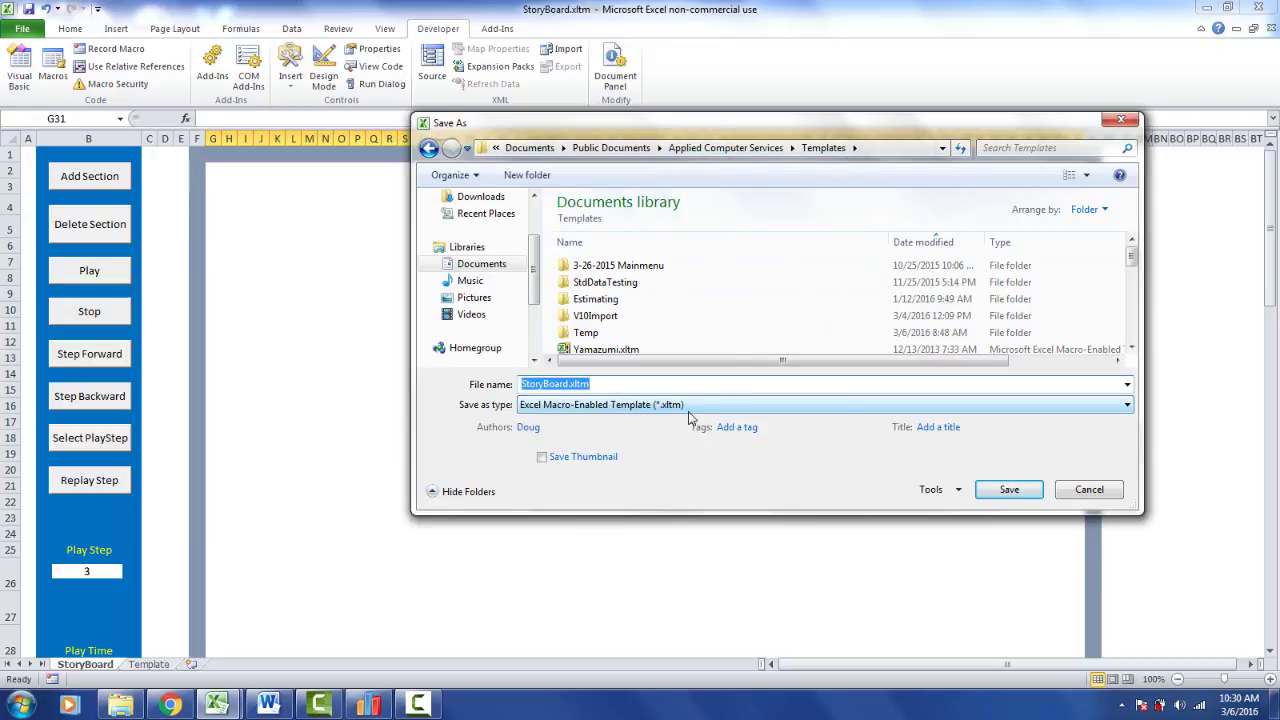
pyautogui.click(1127, 405)
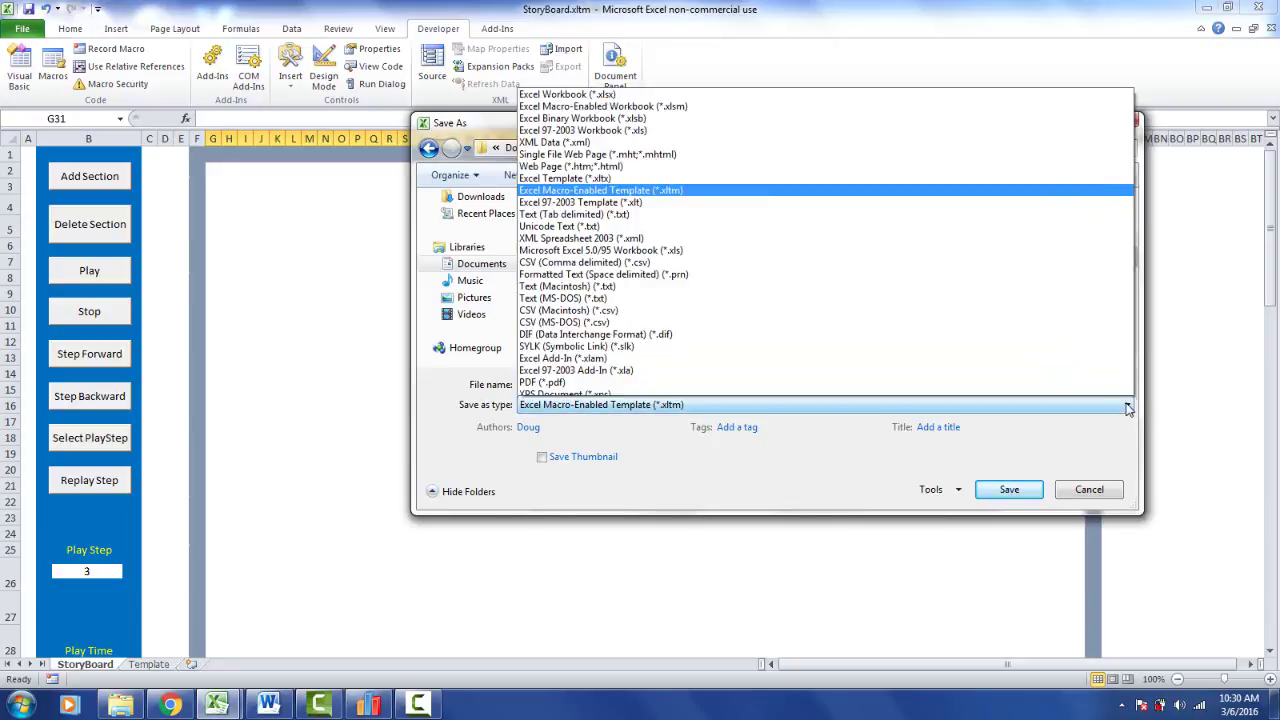
pyautogui.click(755, 176)
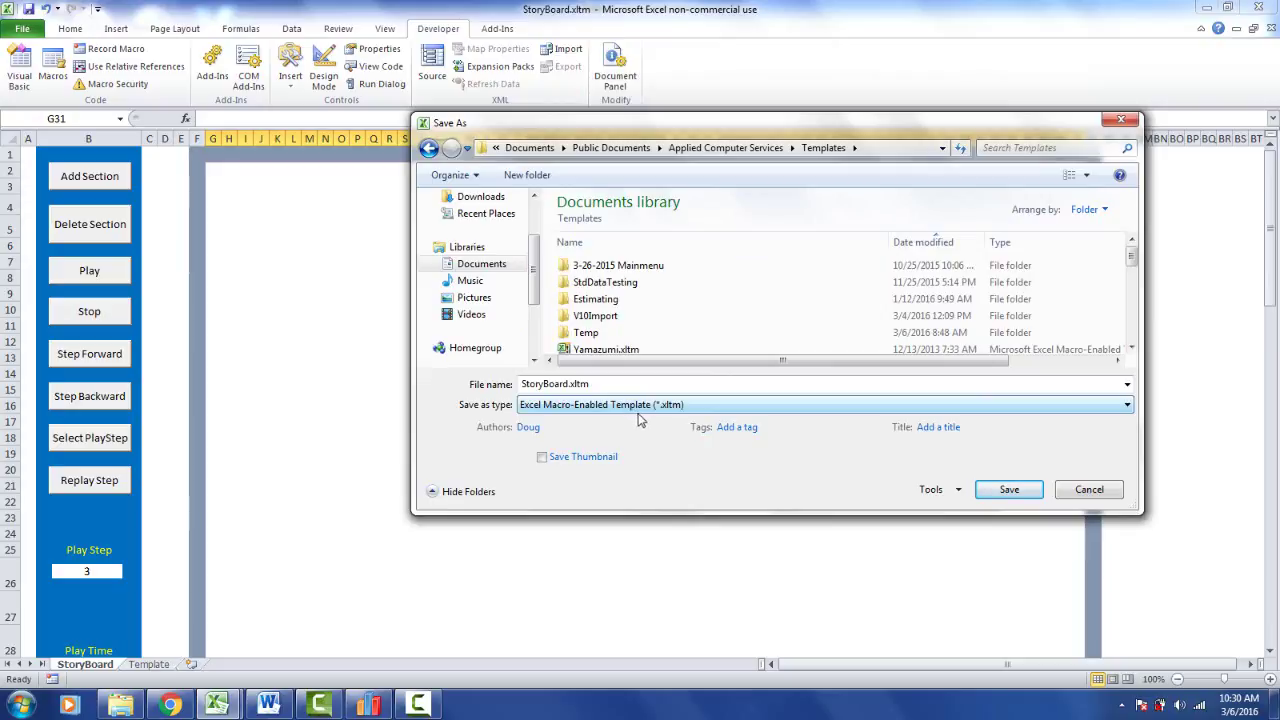
pyautogui.click(1006, 490)
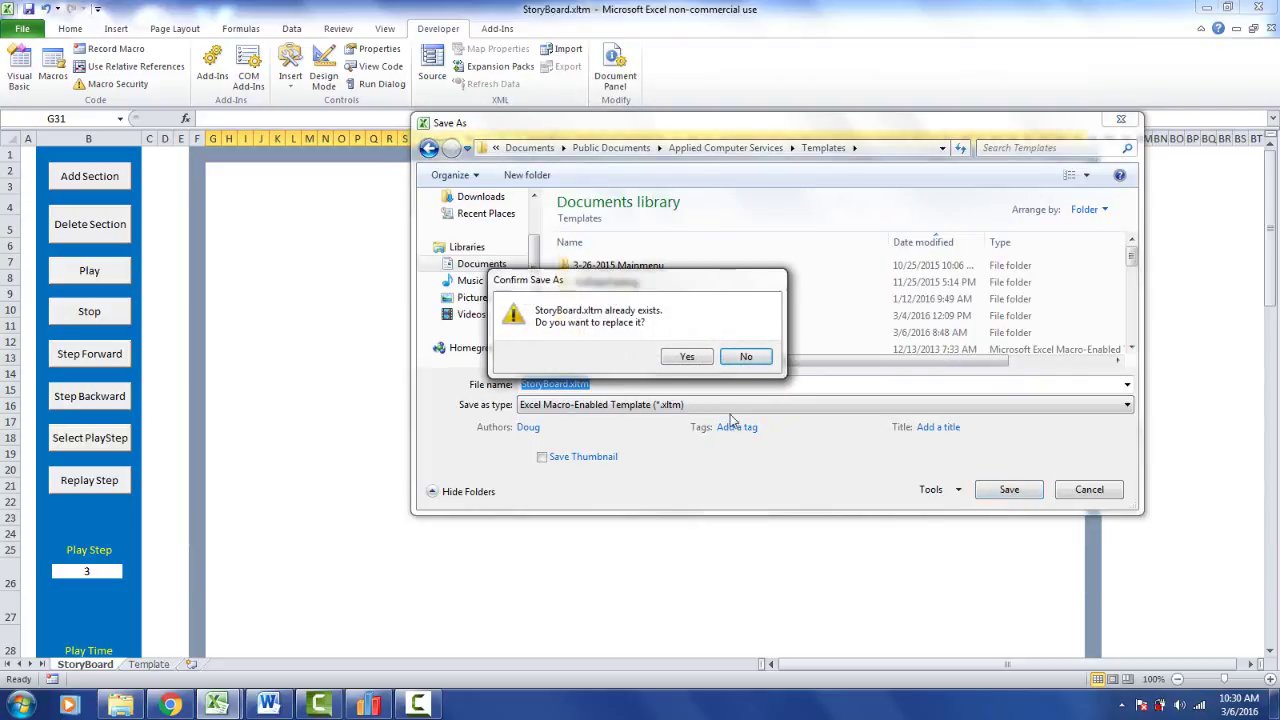
pyautogui.click(687, 358)
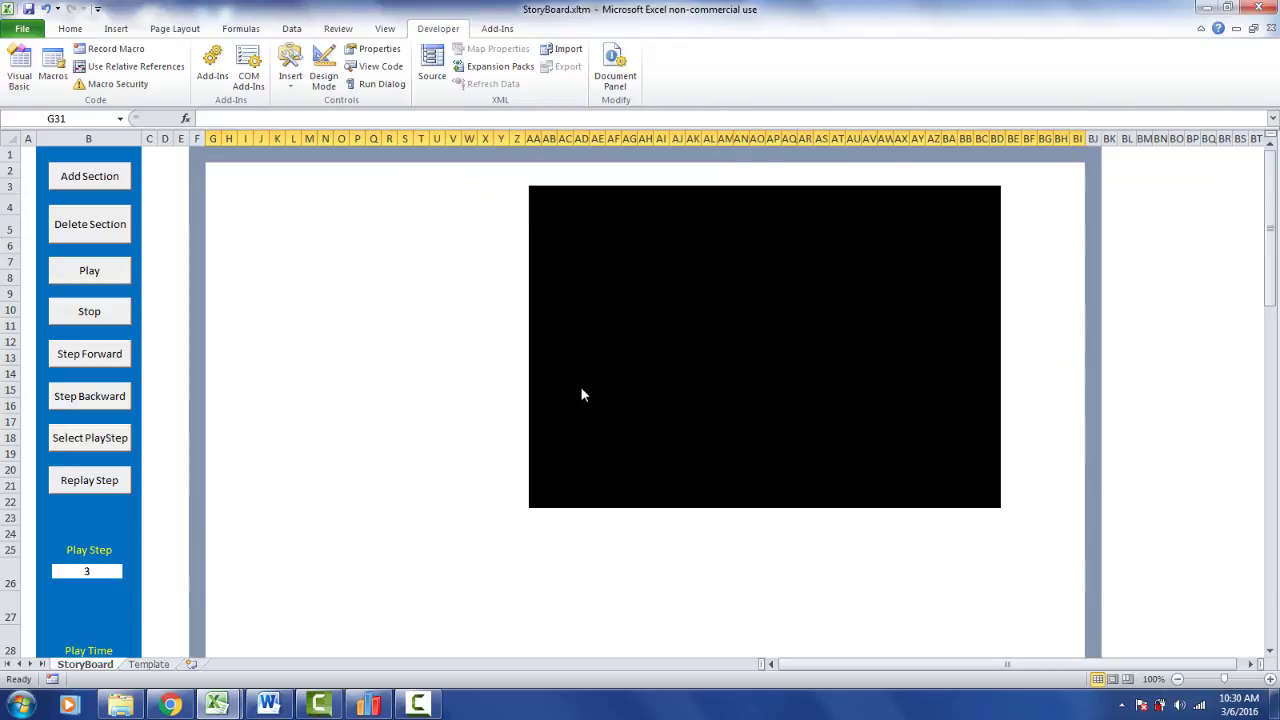
pyautogui.click(1260, 8)
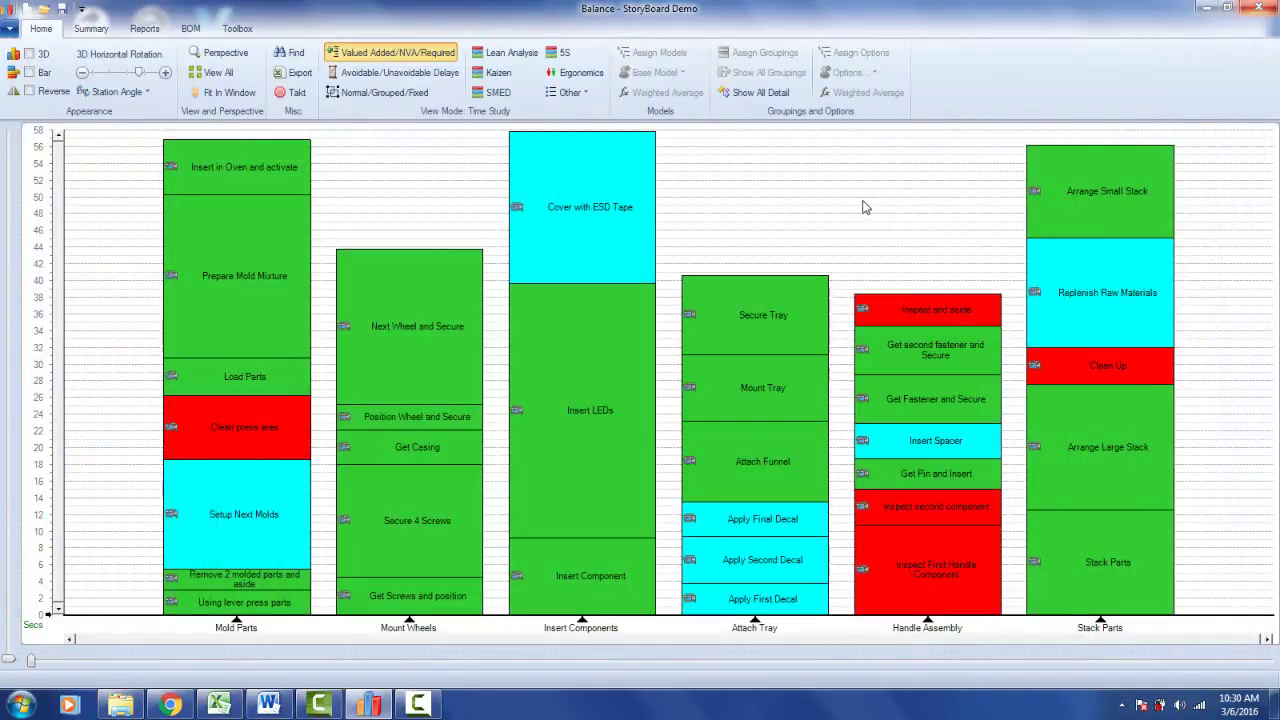
# Step: Run Story Board on the Insert Components station to create a storyboard workbook
pyautogui.rightClick(652, 296)
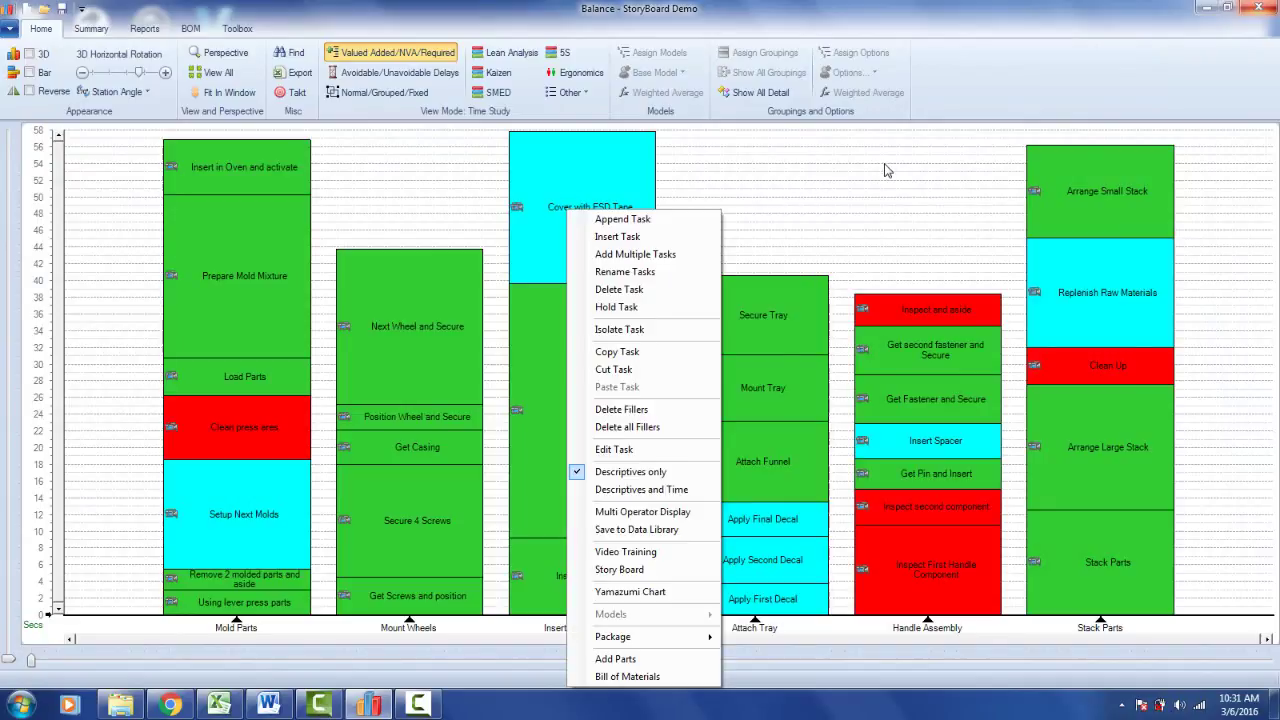
pyautogui.click(682, 432)
pyautogui.moveTo(586, 636)
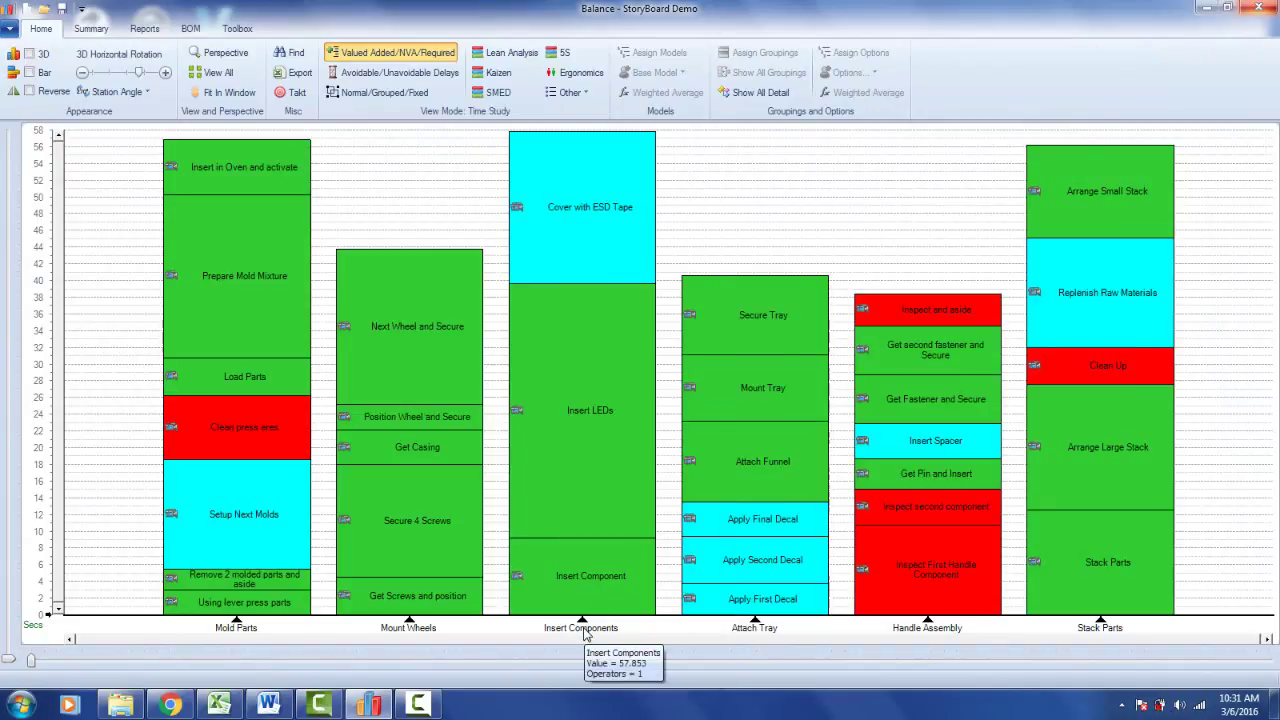
pyautogui.rightClick(586, 636)
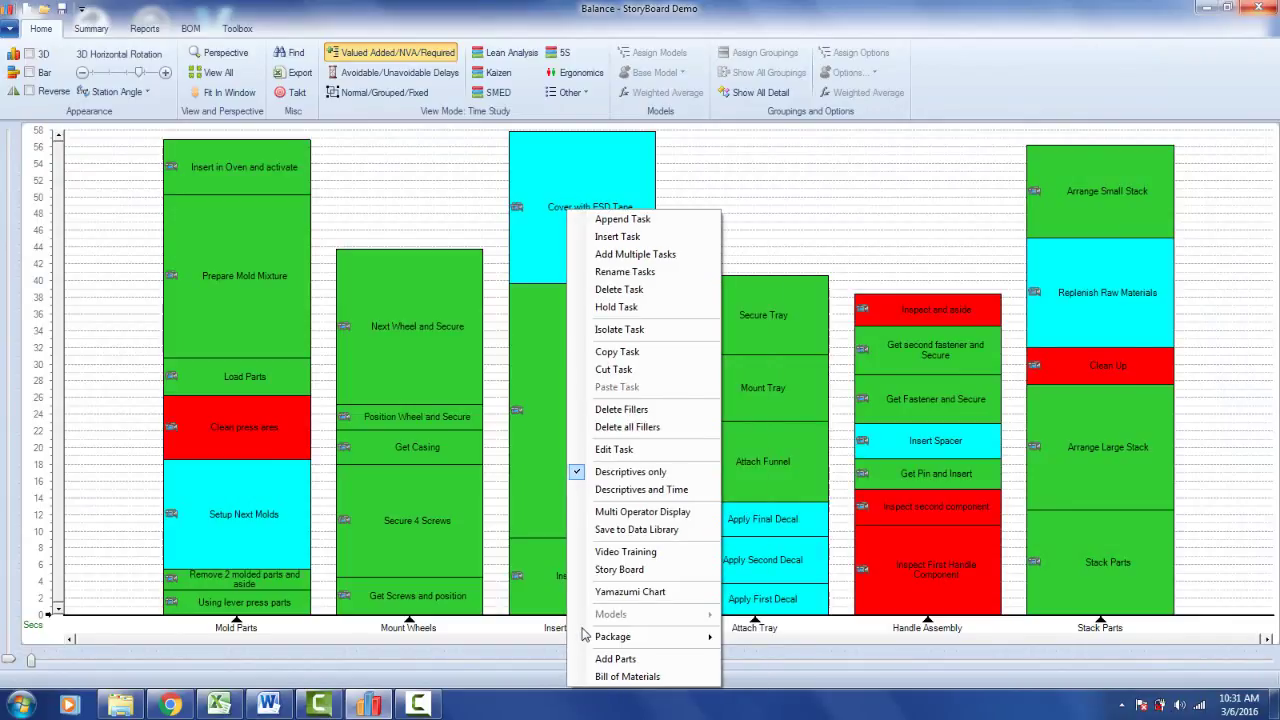
pyautogui.click(625, 572)
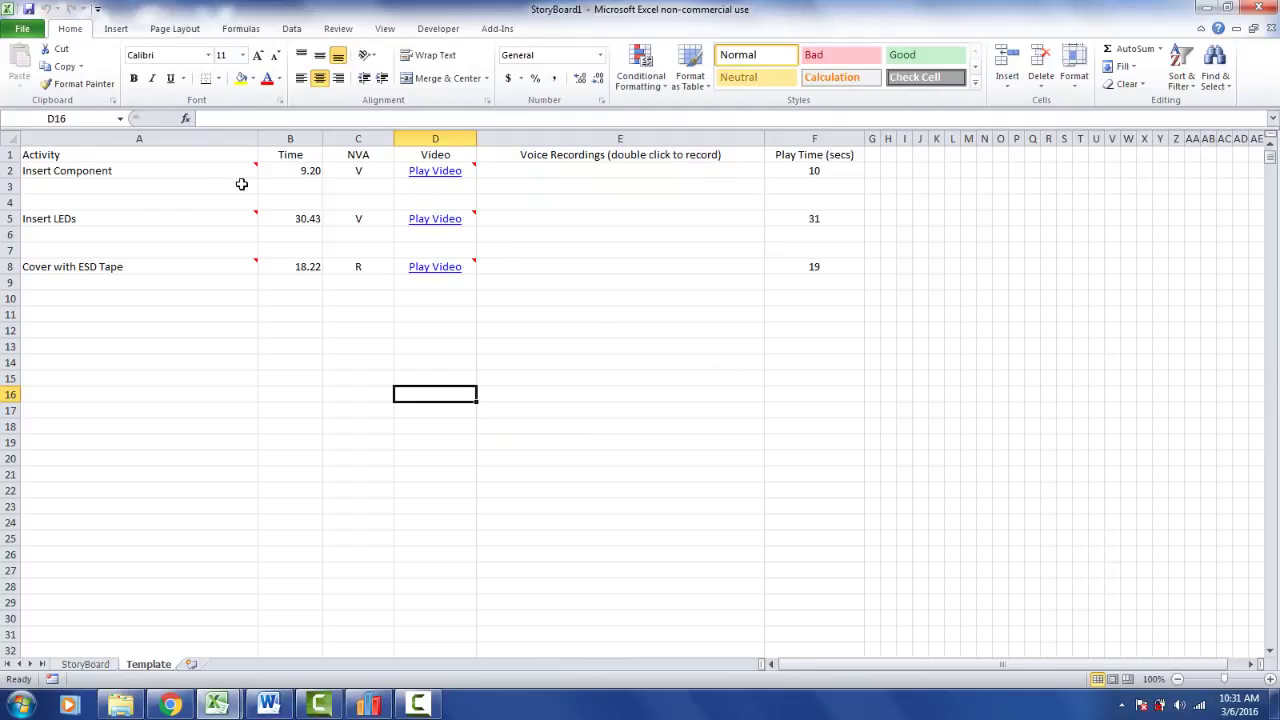
# Step: Compare the Insert Component, Insert LEDs and Cover with ESD Tape rows side by side with the Balance chart
pyautogui.click(142, 172)
pyautogui.click(110, 218)
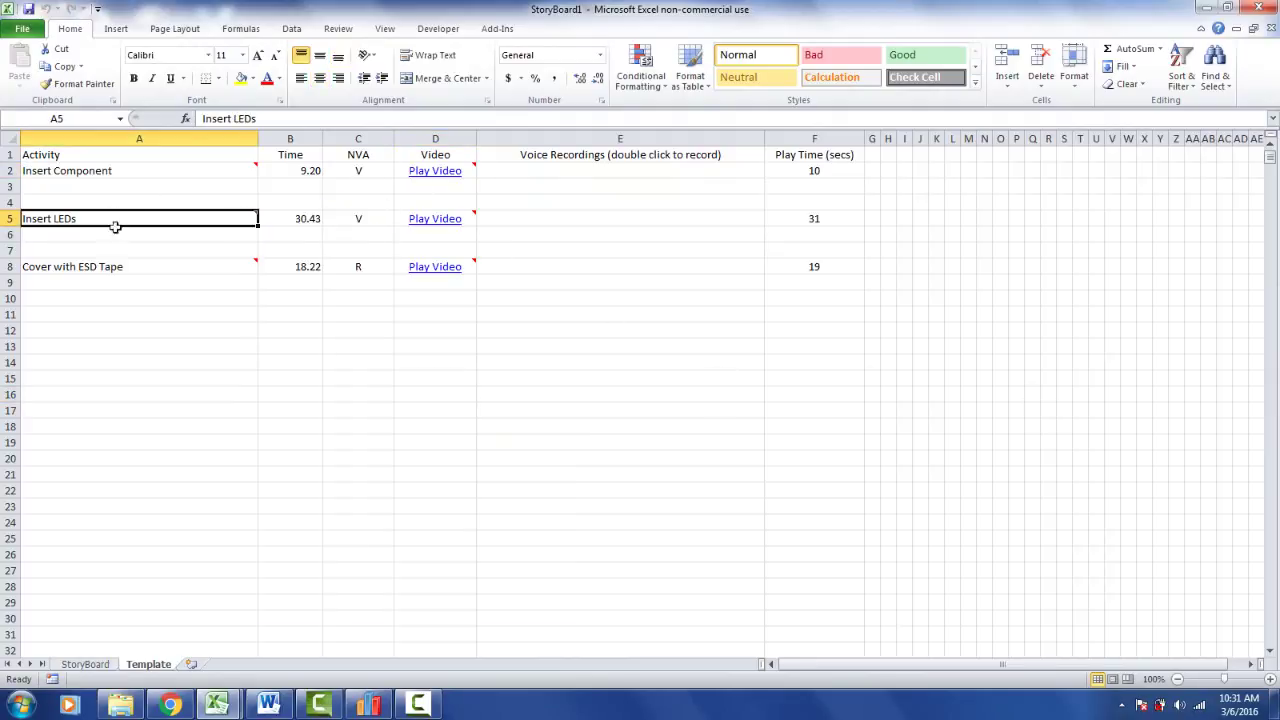
pyautogui.click(100, 267)
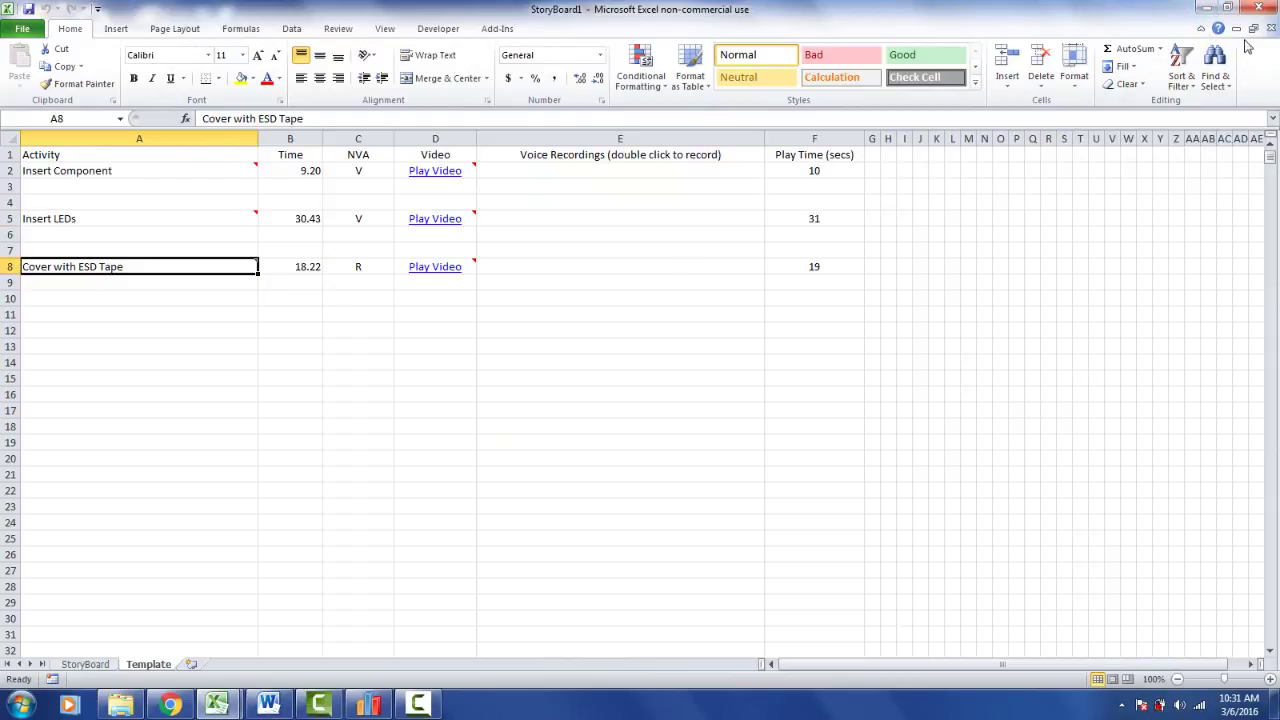
pyautogui.click(1227, 8)
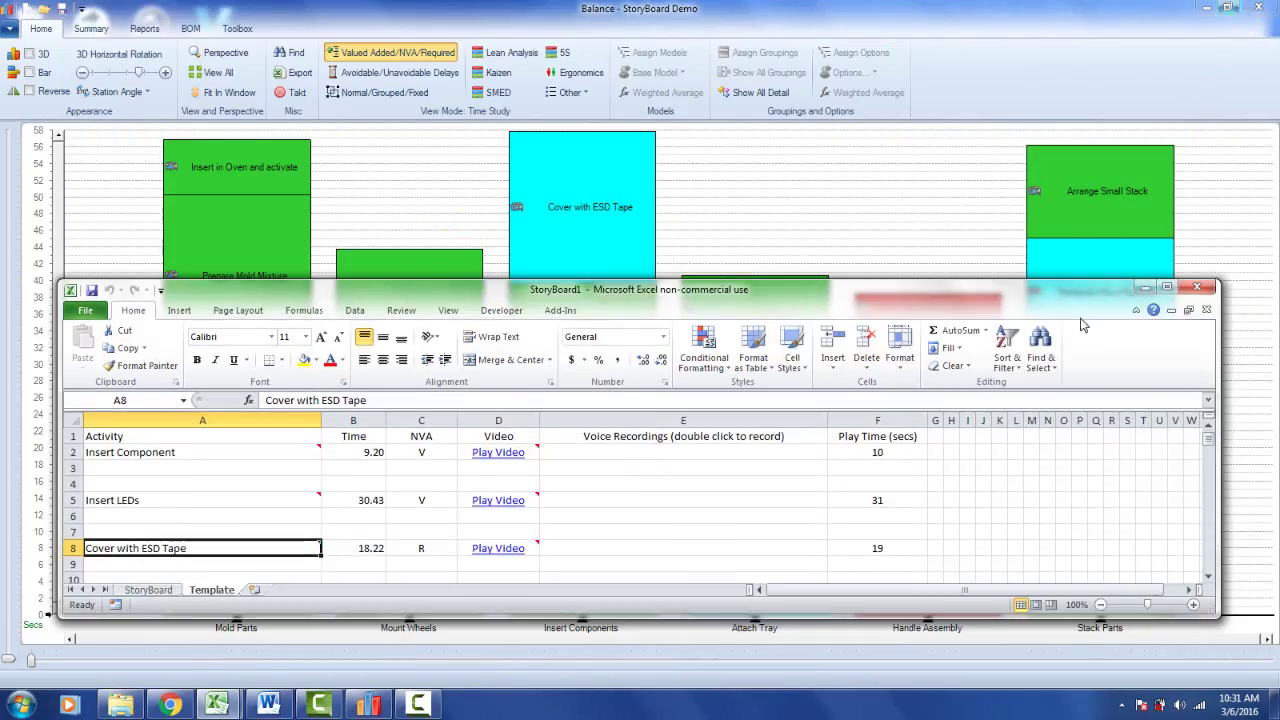
pyautogui.moveTo(1218, 357); pyautogui.dragTo(706, 357)
pyautogui.moveTo(400, 289); pyautogui.dragTo(1020, 154)
pyautogui.click(781, 320)
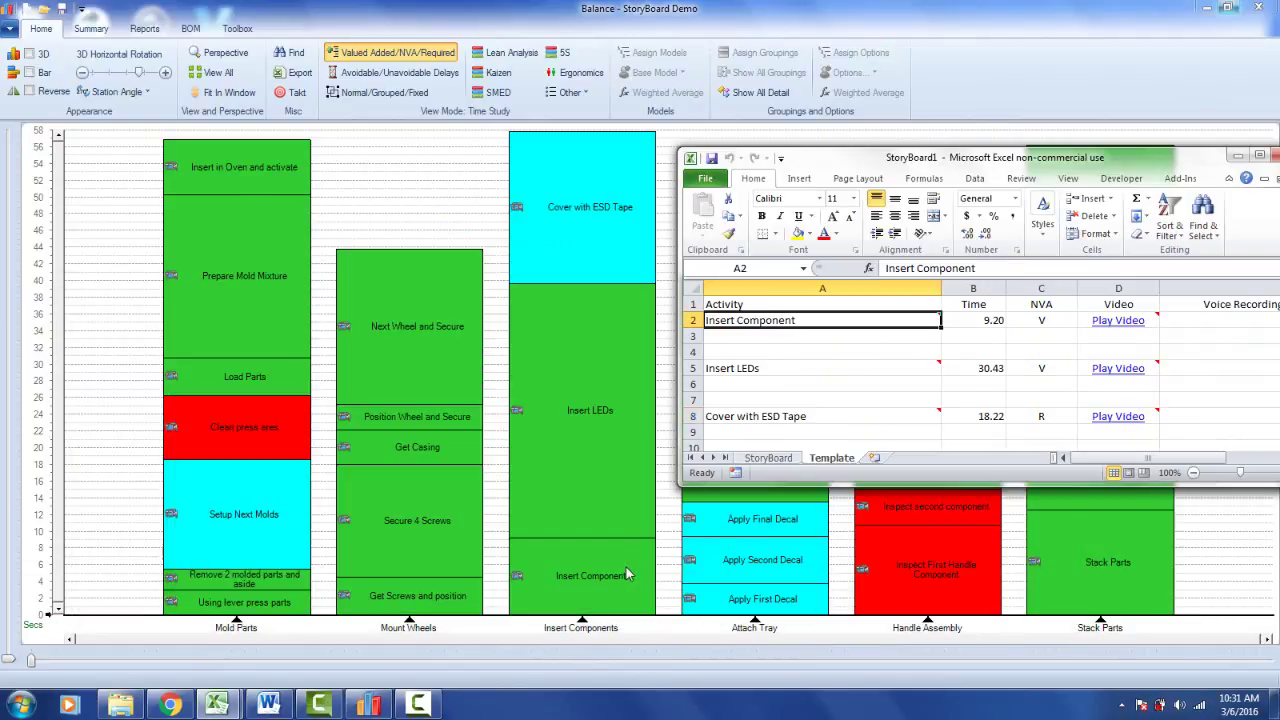
pyautogui.click(742, 372)
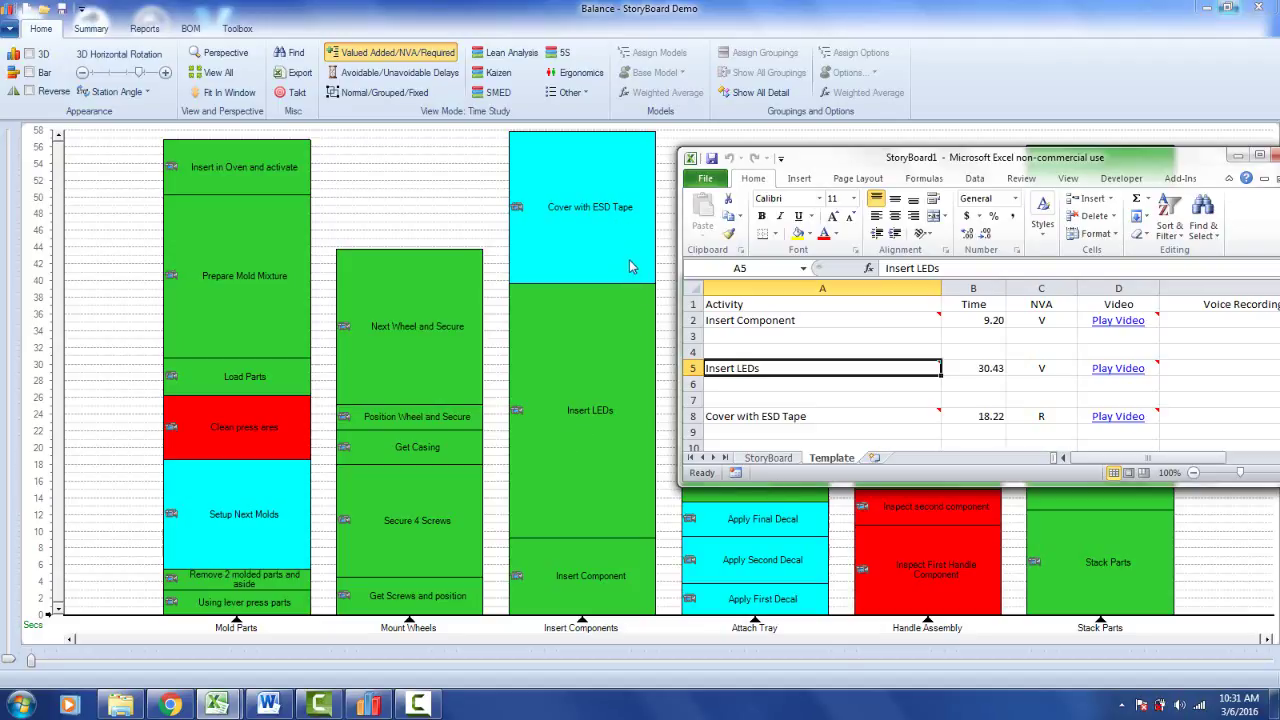
pyautogui.click(717, 418)
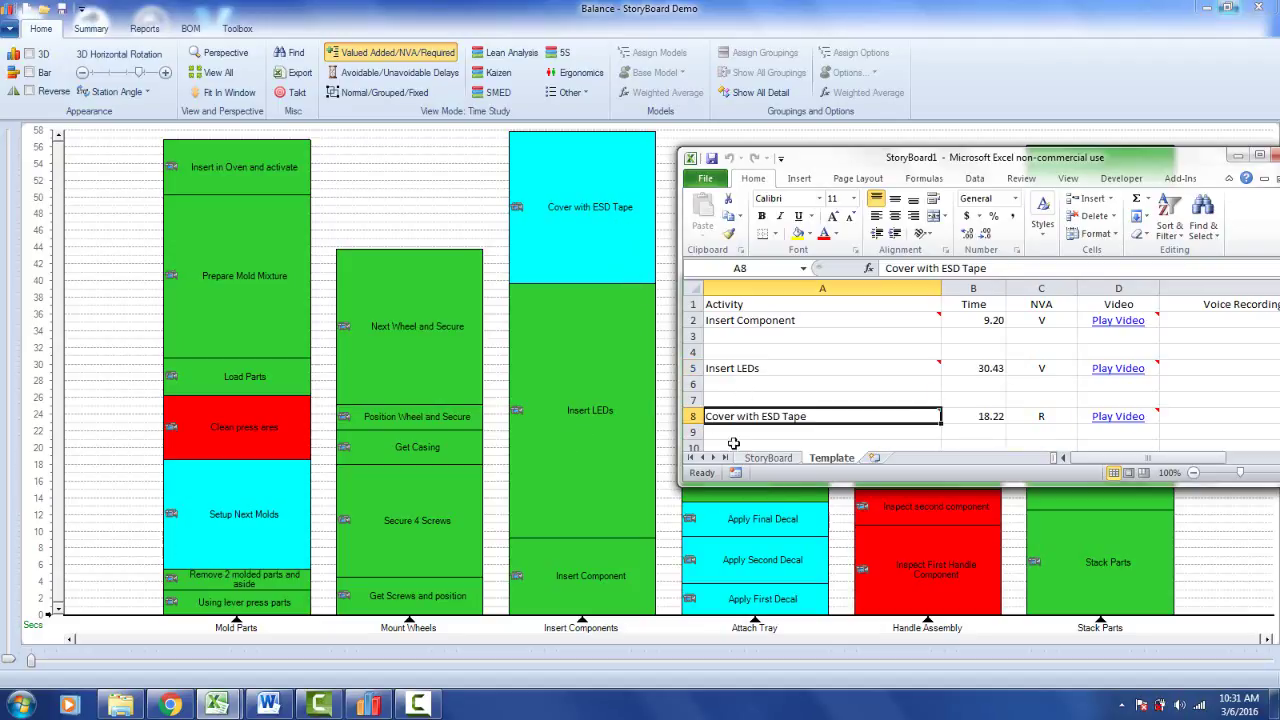
# Step: Maximize Excel again and show the StoryBoard sheet
pyautogui.moveTo(945, 163); pyautogui.dragTo(608, 160)
pyautogui.click(926, 147)
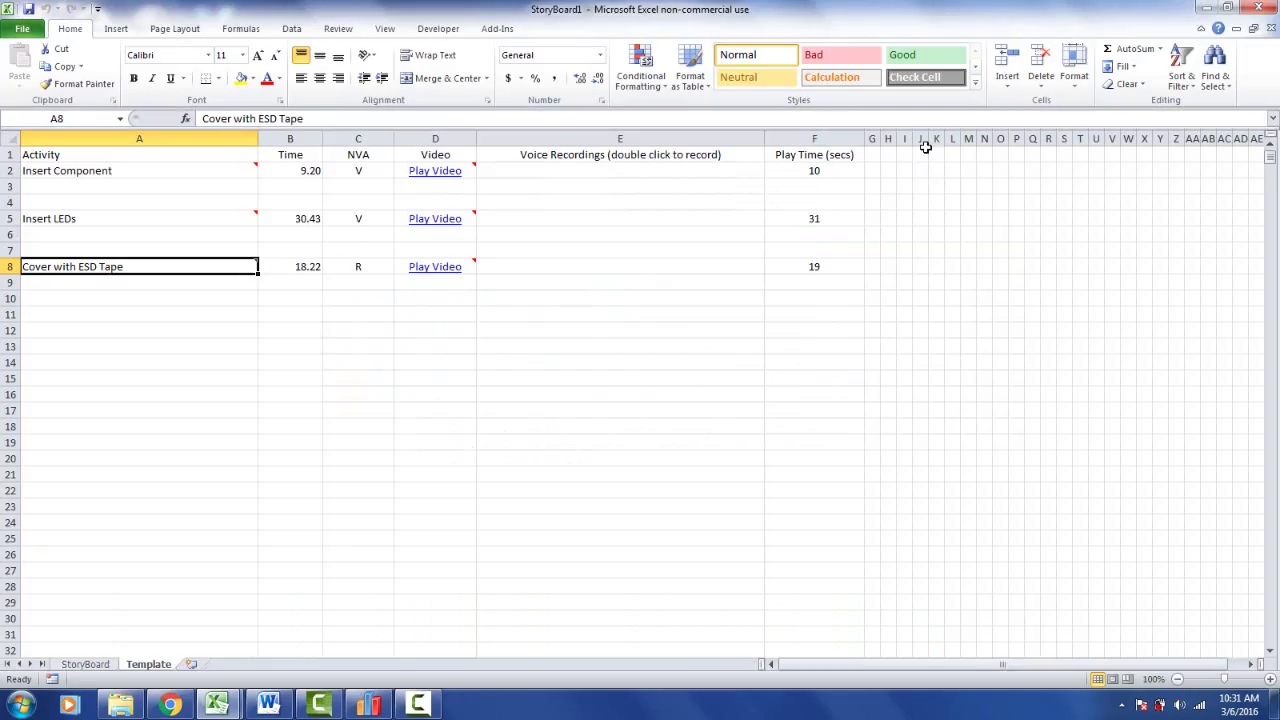
pyautogui.click(96, 665)
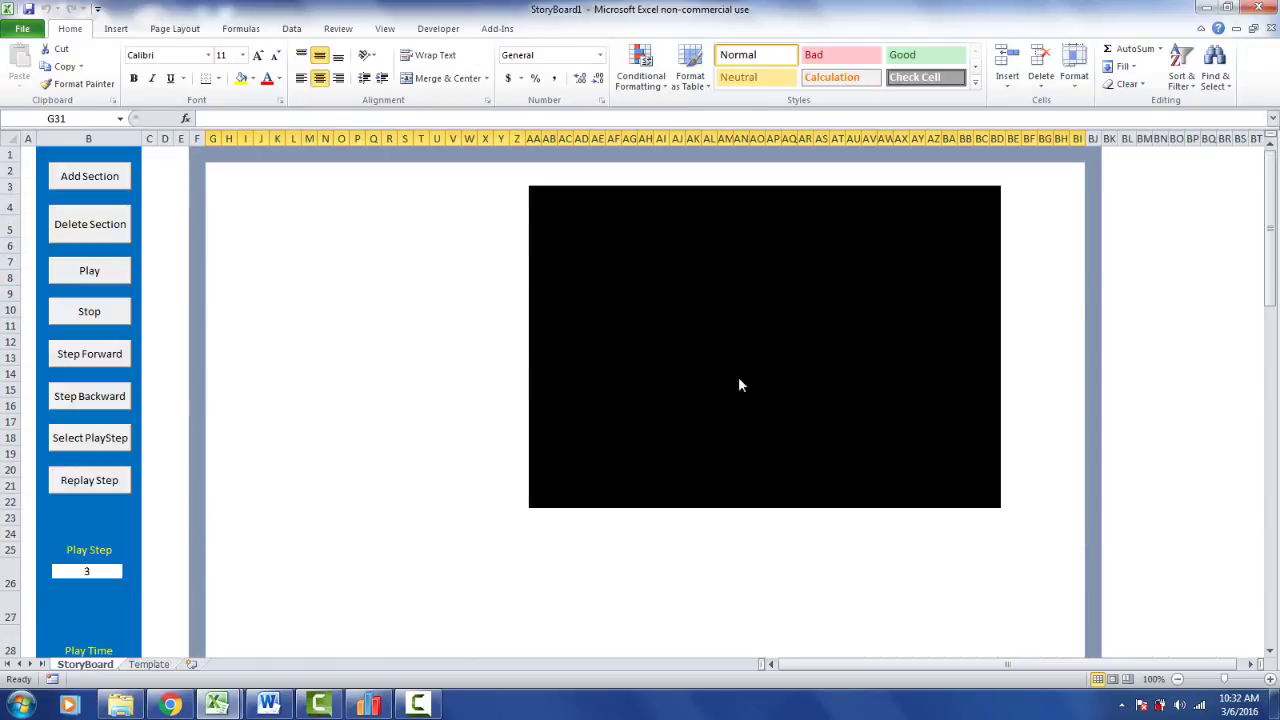
# Step: Check the Insert Component and Insert LEDs times on the Template sheet
pyautogui.click(160, 665)
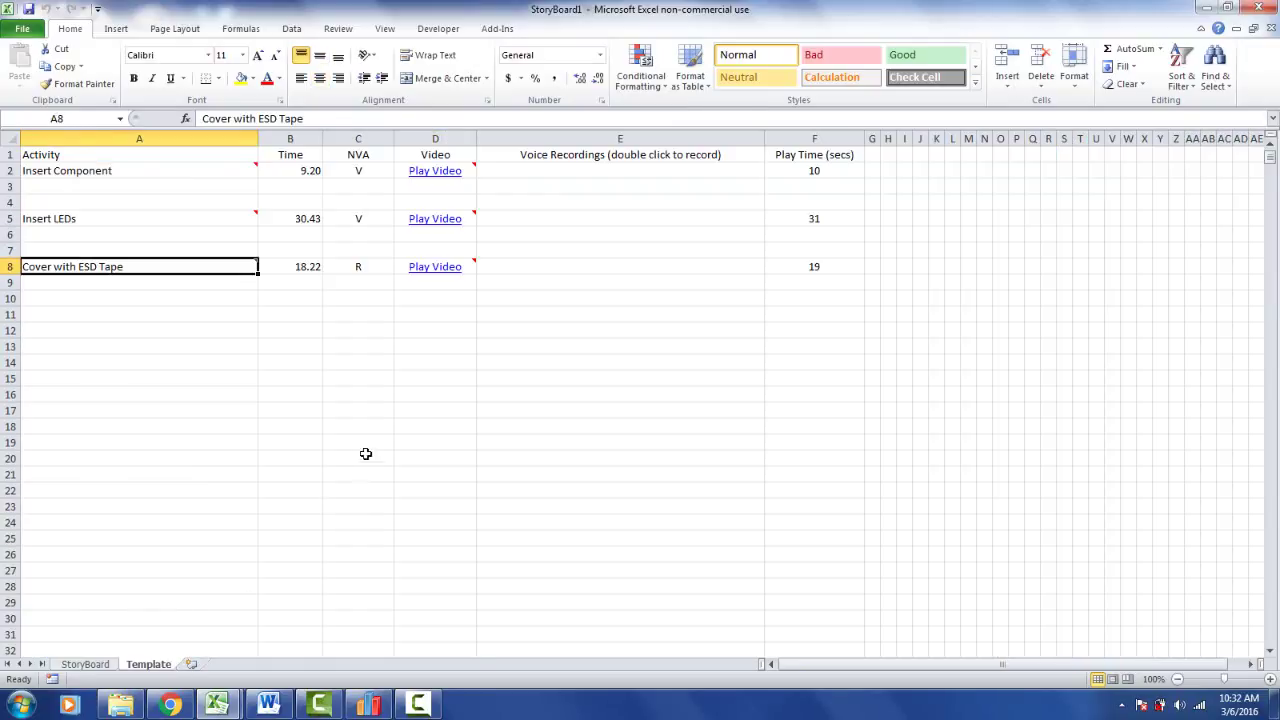
pyautogui.moveTo(427, 173)
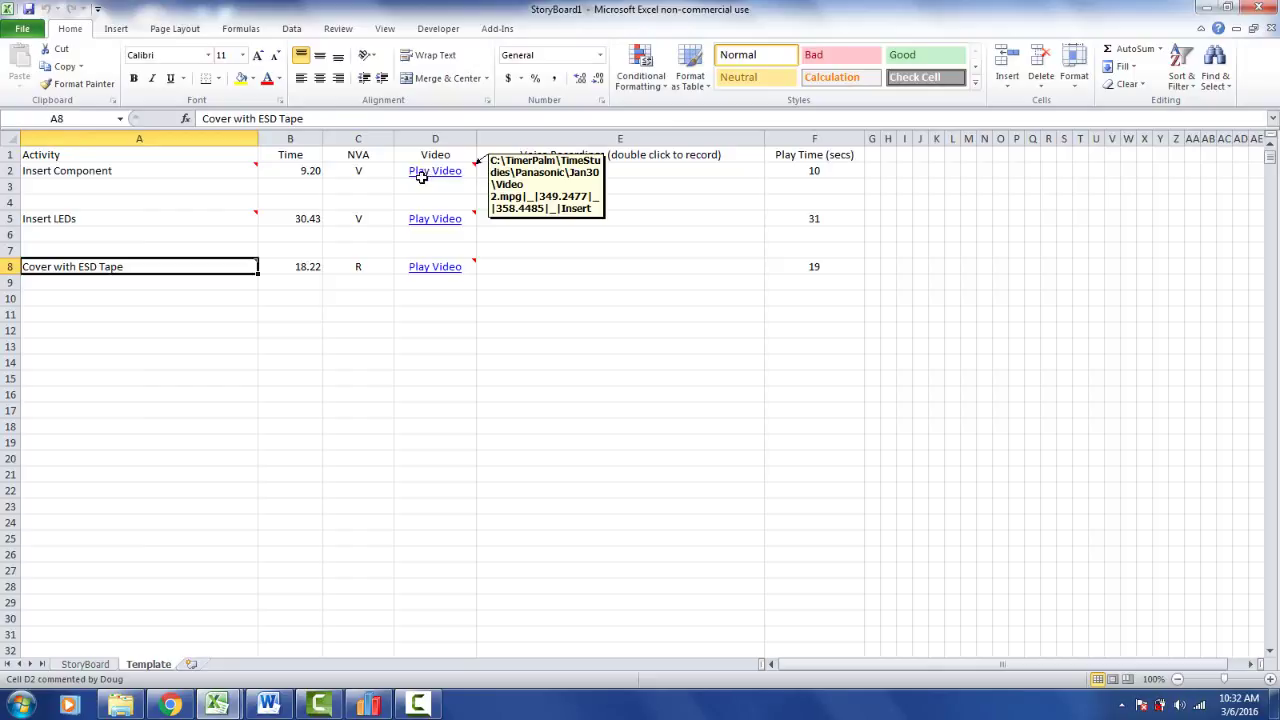
pyautogui.click(310, 170)
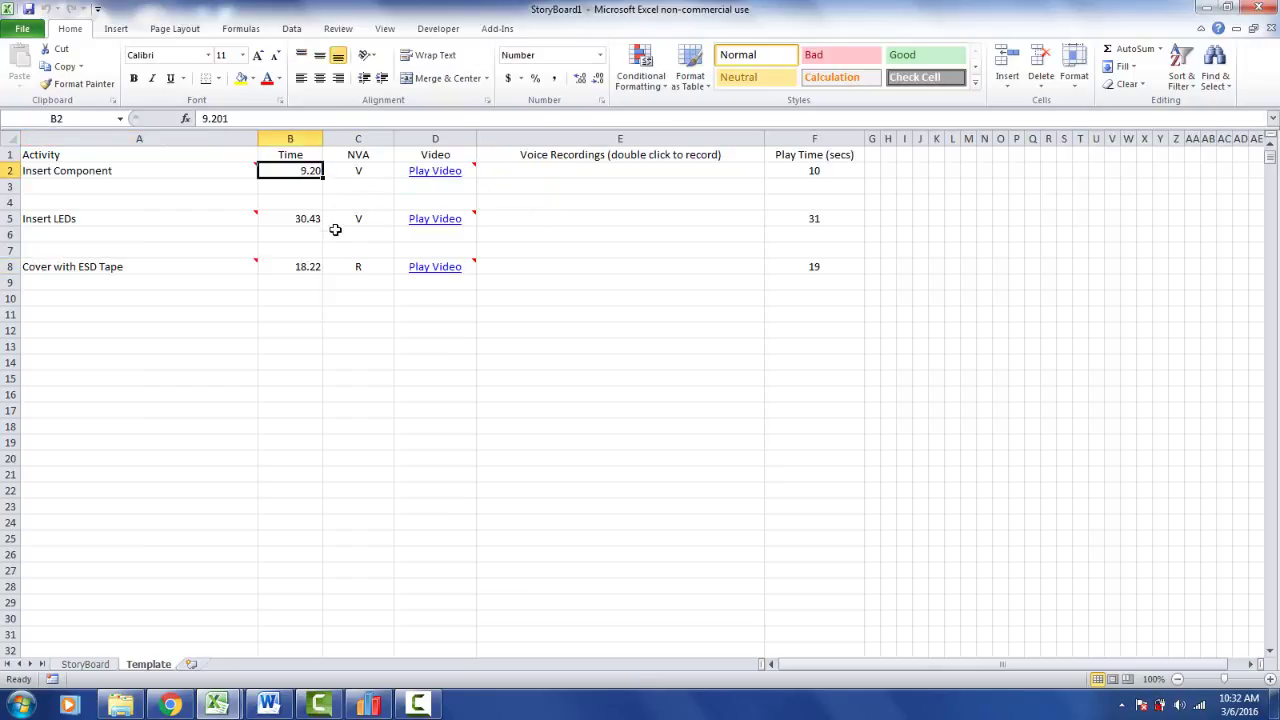
pyautogui.click(310, 219)
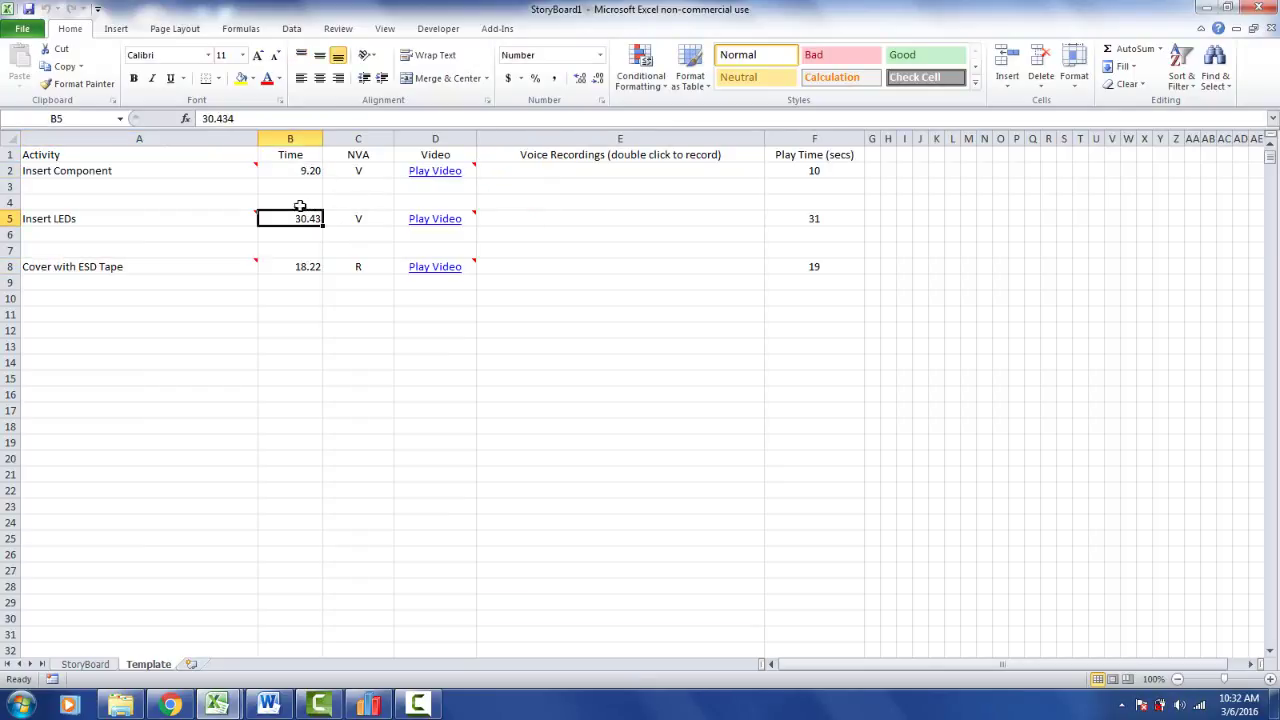
# Step: Play the storyboard videos from step 1, then close the StoryBoard1 workbook
pyautogui.click(86, 664)
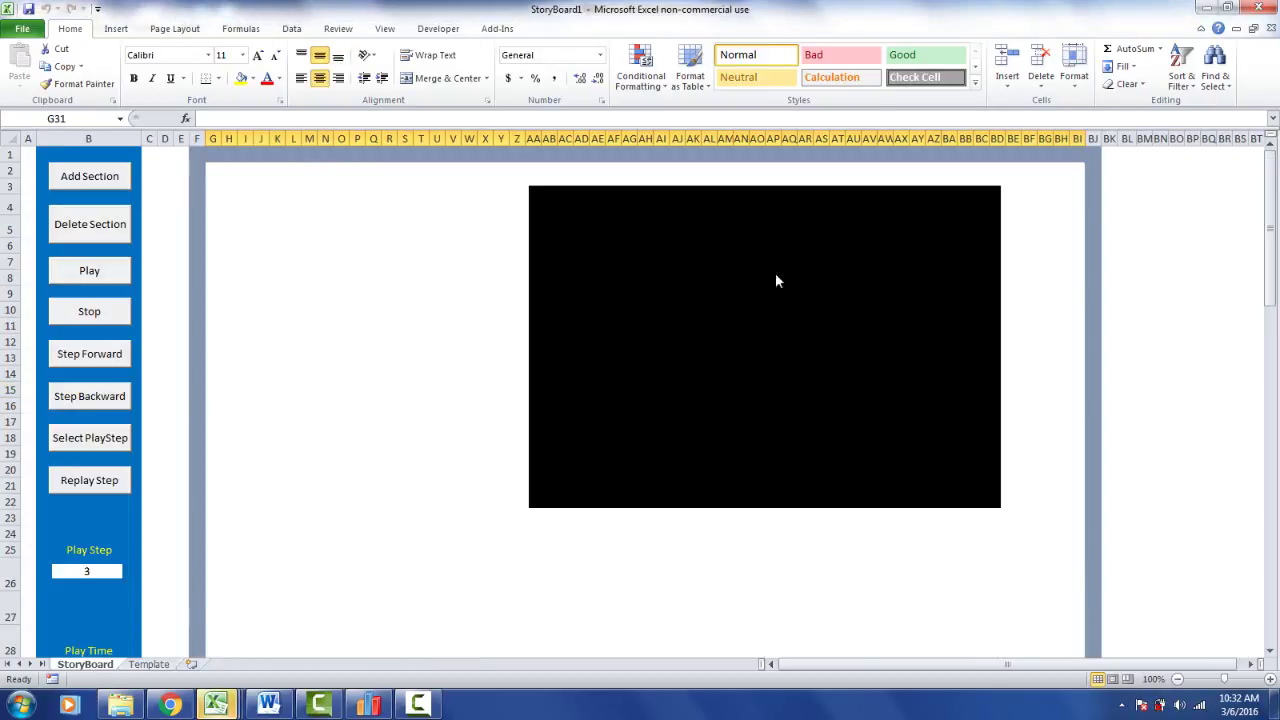
pyautogui.click(89, 271)
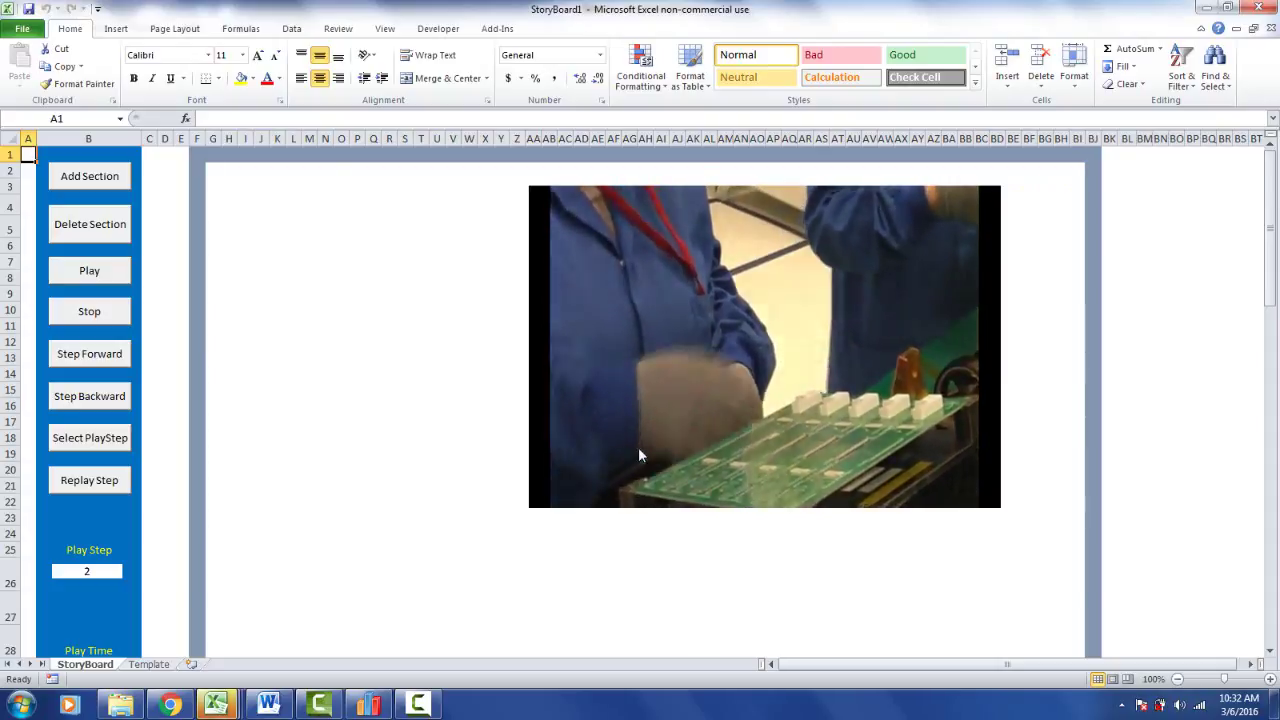
pyautogui.click(160, 666)
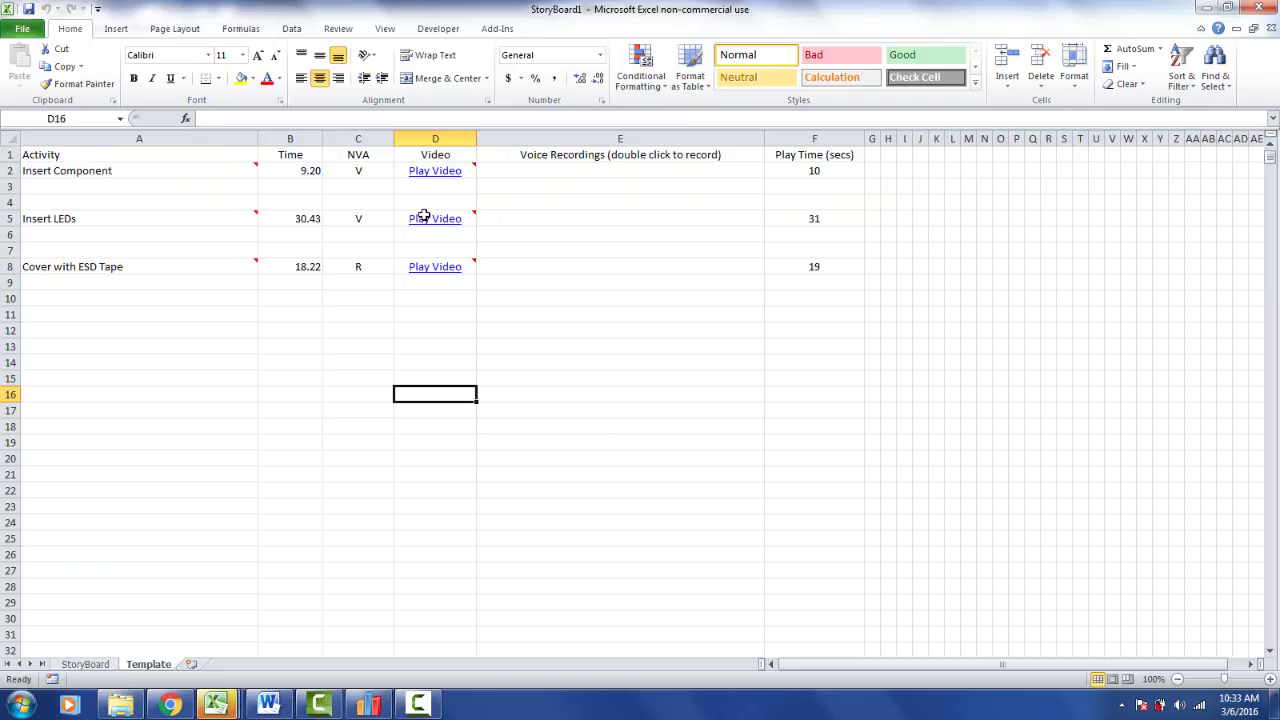
pyautogui.click(100, 668)
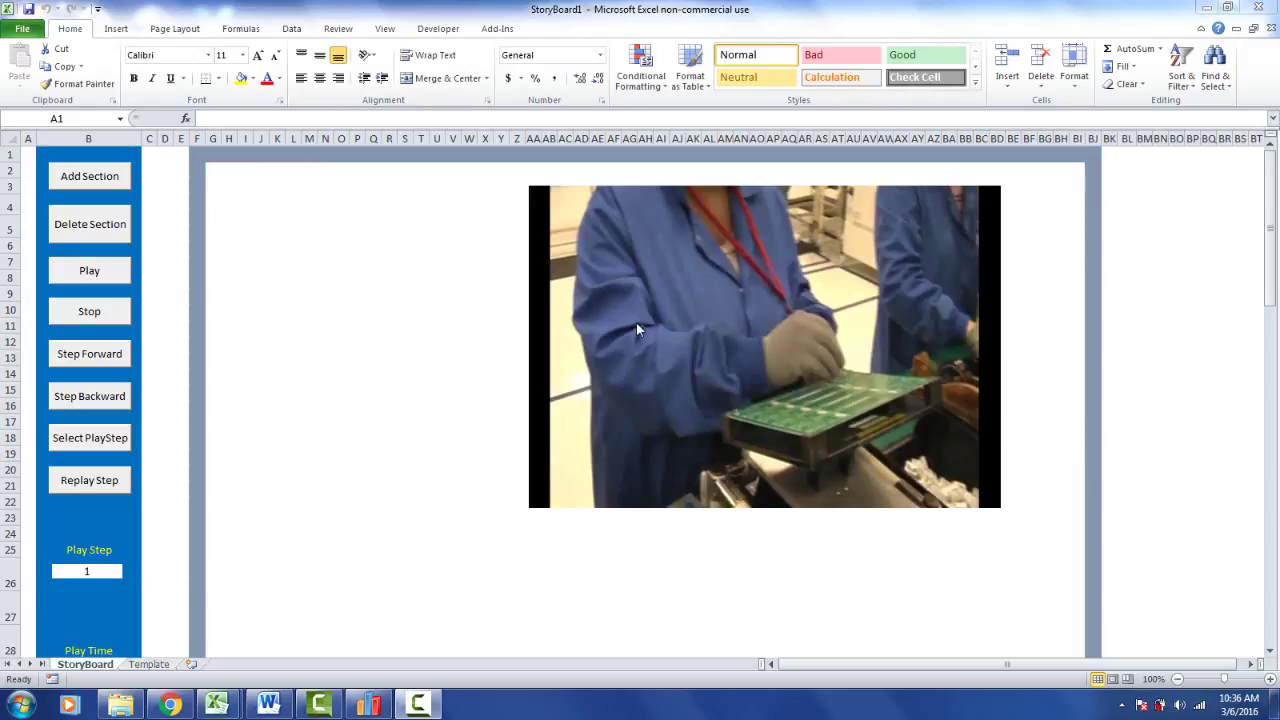
pyautogui.click(1258, 7)
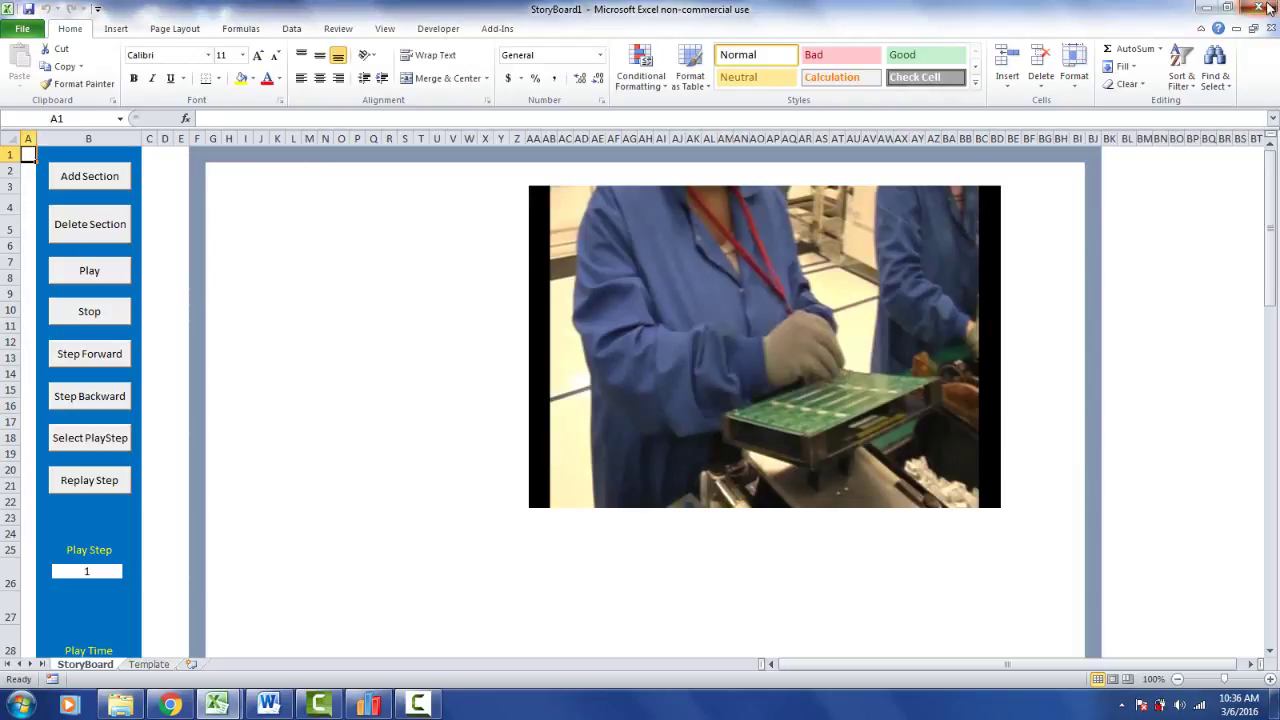
# Step: Discard StoryBoard1's changes, relaunch Excel 2010 and open StoryBoard.xltm from the recent files
pyautogui.click(646, 371)
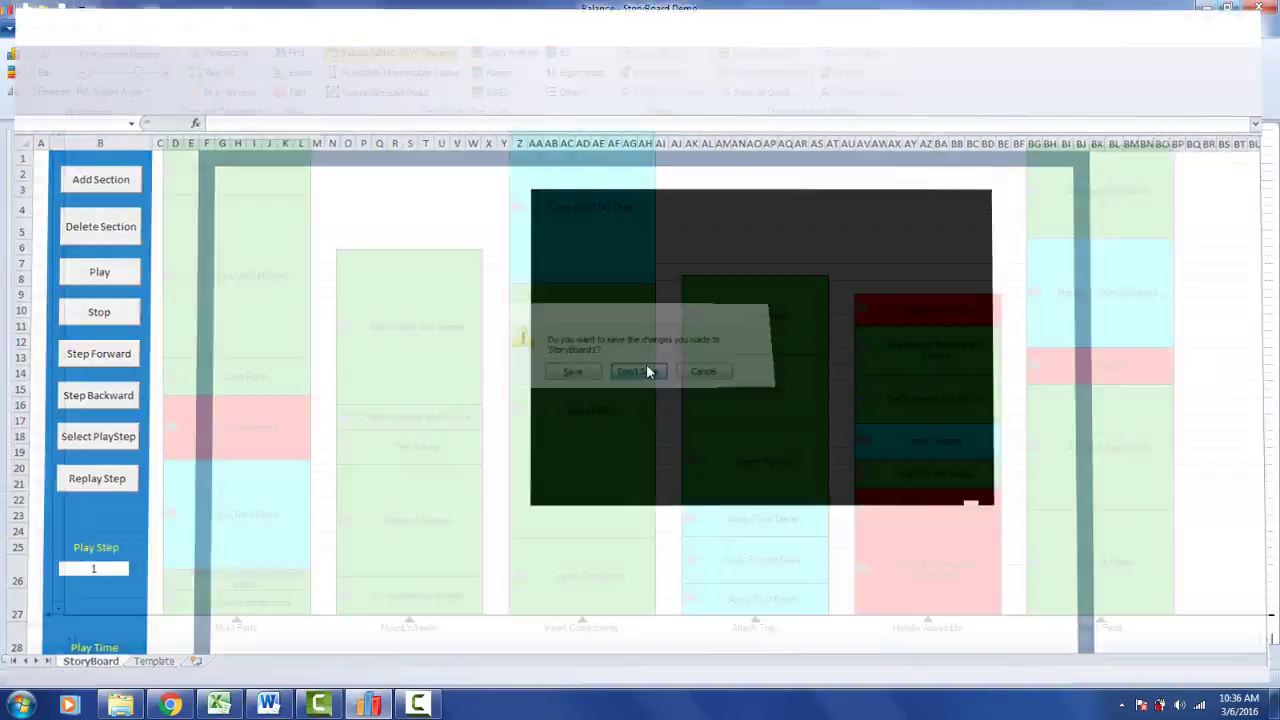
pyautogui.click(22, 708)
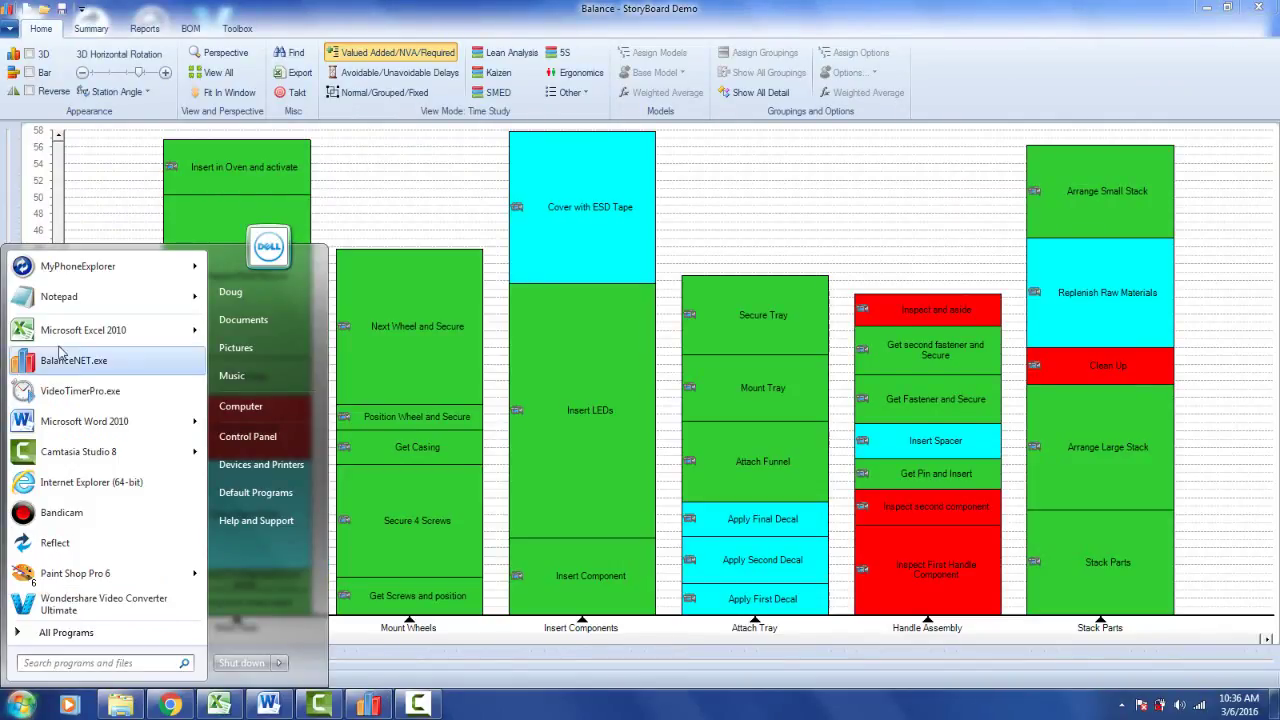
pyautogui.click(66, 332)
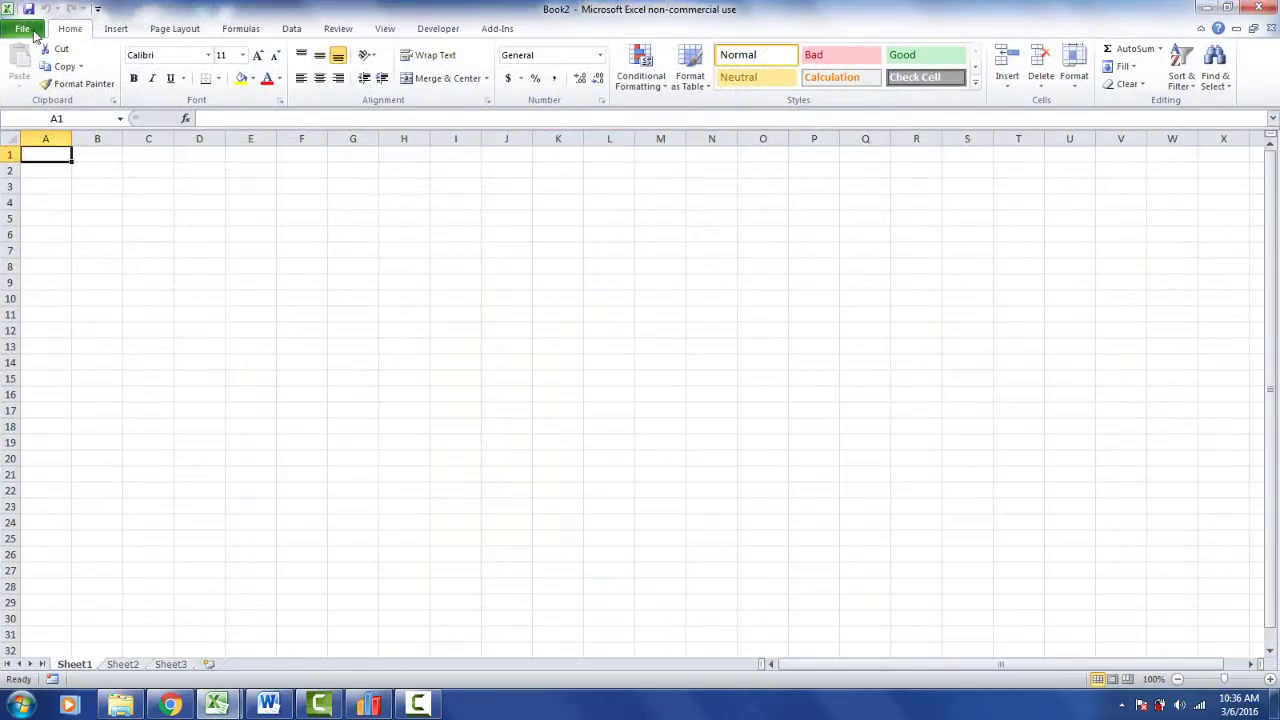
pyautogui.click(24, 29)
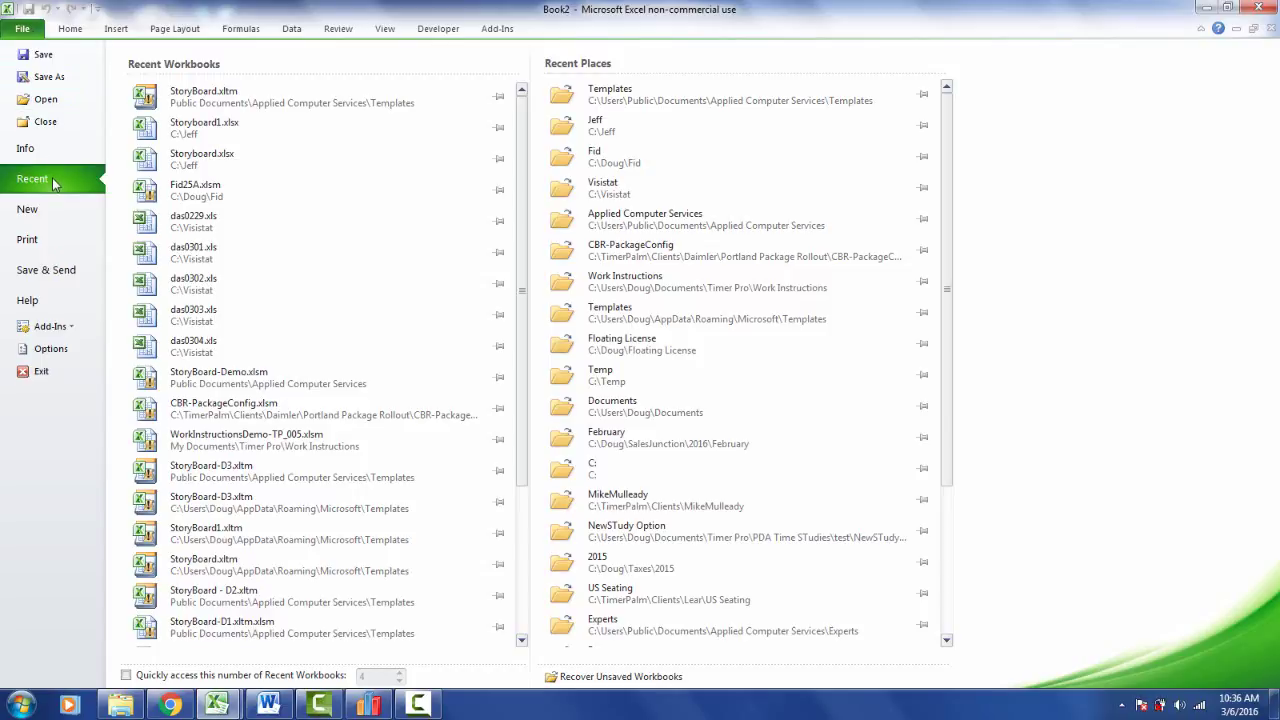
pyautogui.click(211, 108)
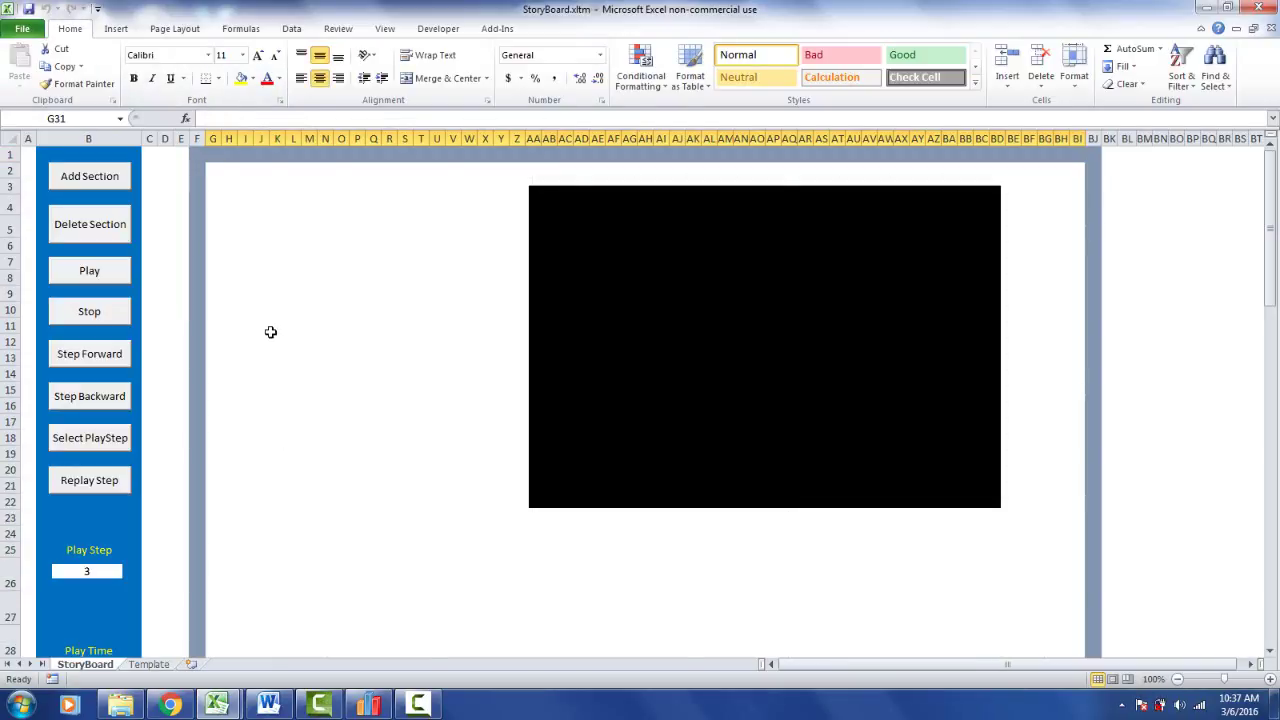
# Step: Add a yellow-filled section box spanning cells H6:Y10
pyautogui.click(231, 246)
pyautogui.moveTo(231, 246); pyautogui.dragTo(495, 310)
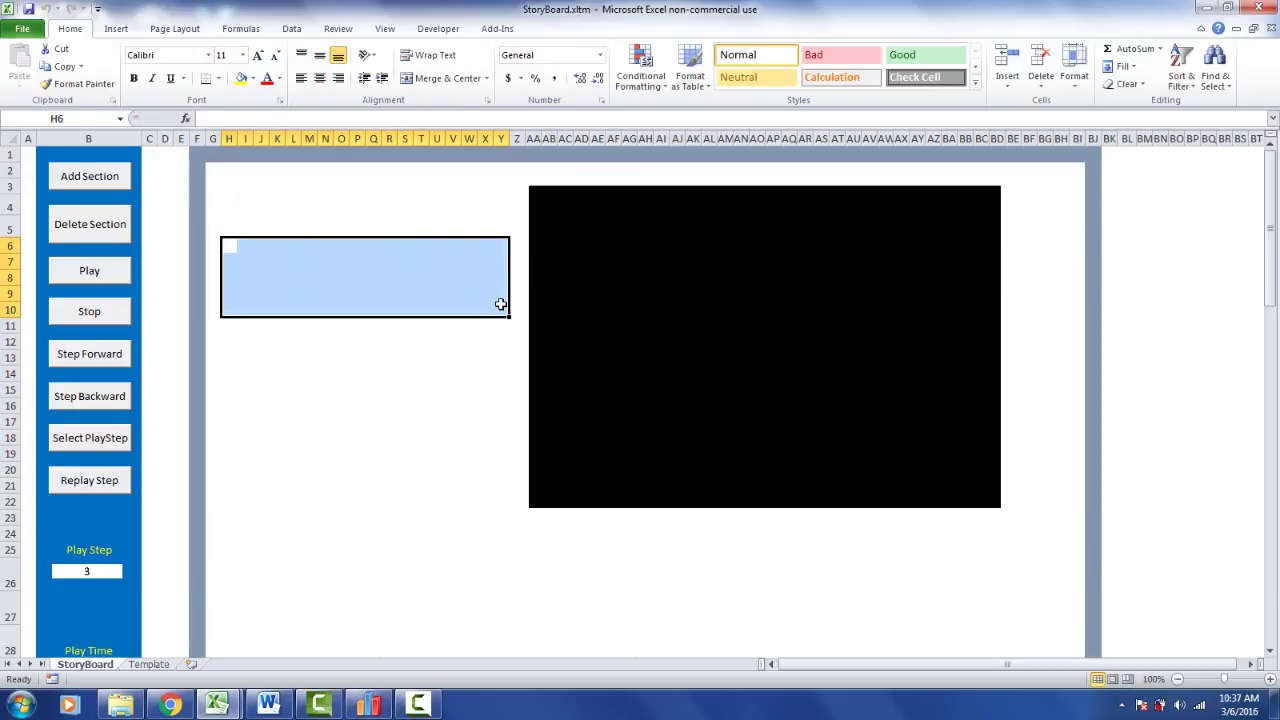
pyautogui.click(108, 178)
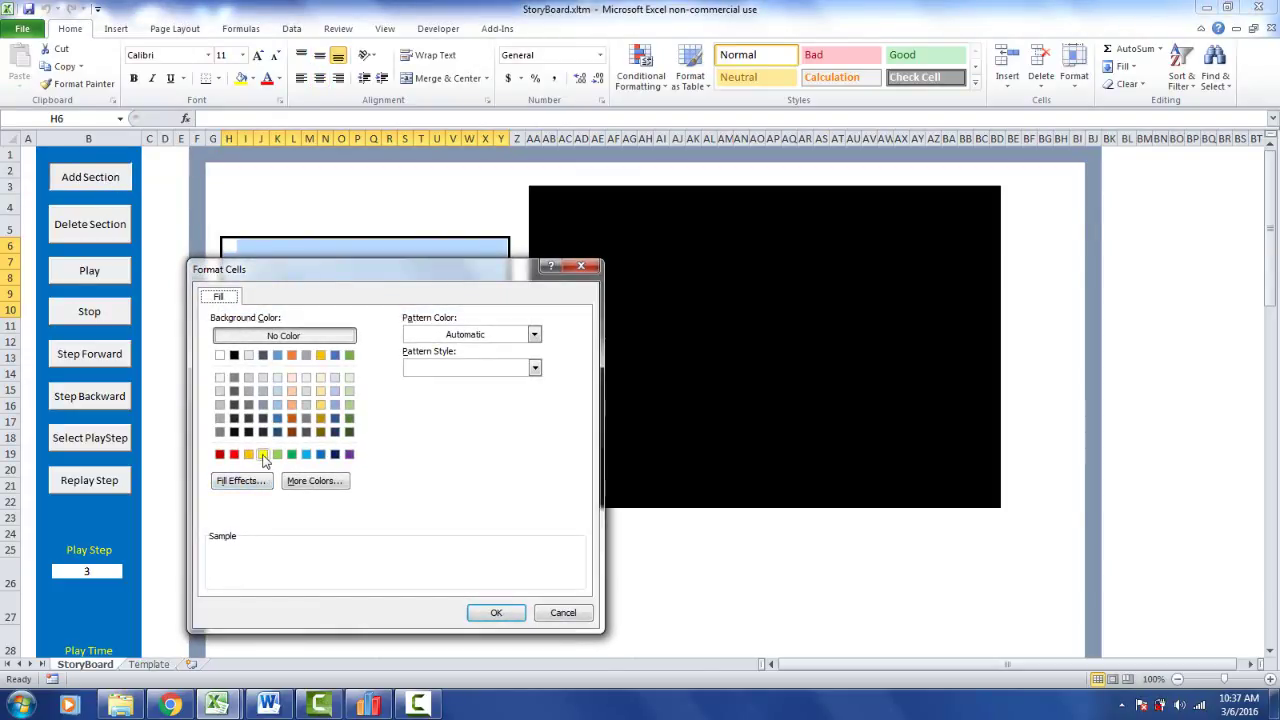
pyautogui.click(264, 456)
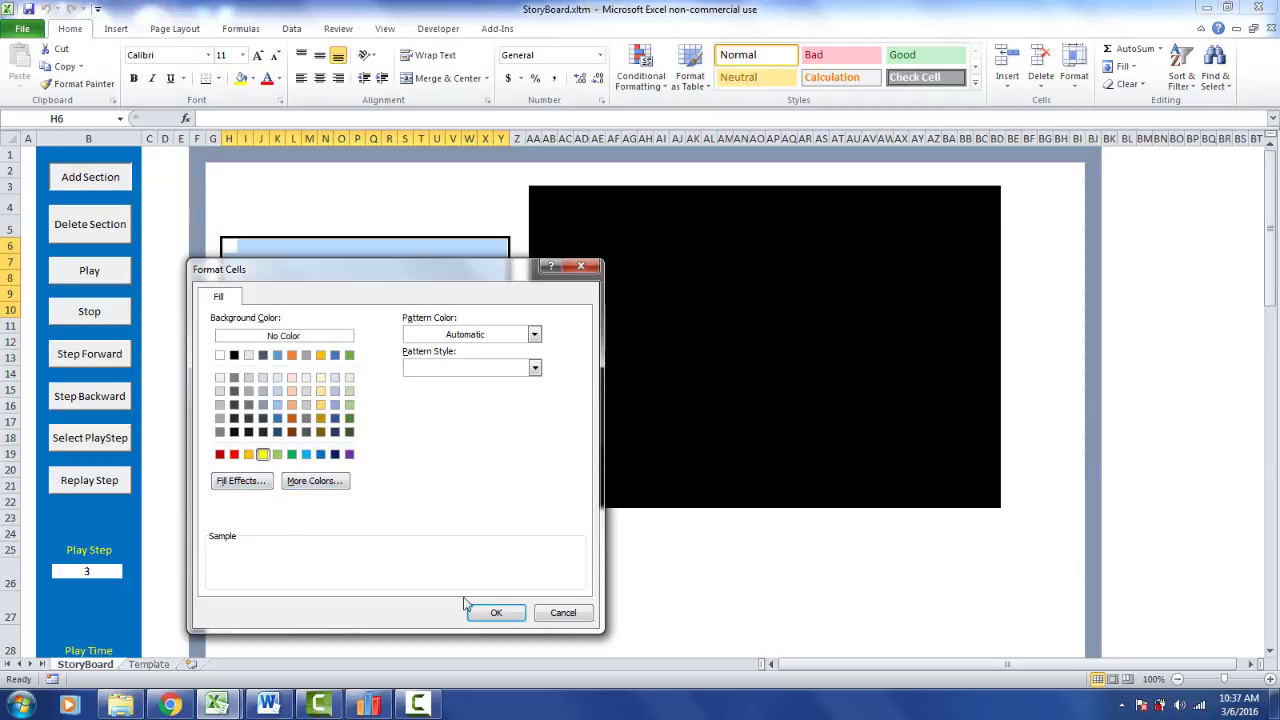
pyautogui.click(497, 614)
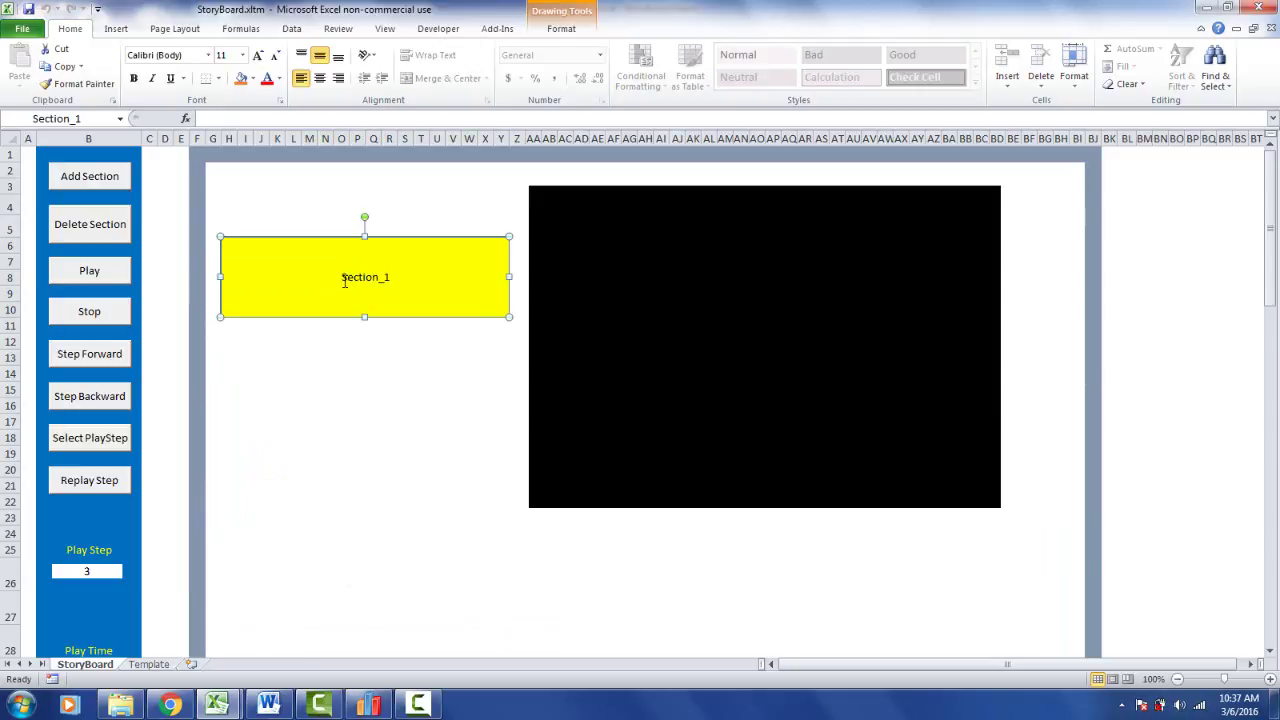
# Step: Replace the box's Section_1 text with {Activity}
pyautogui.moveTo(344, 281); pyautogui.dragTo(393, 278)
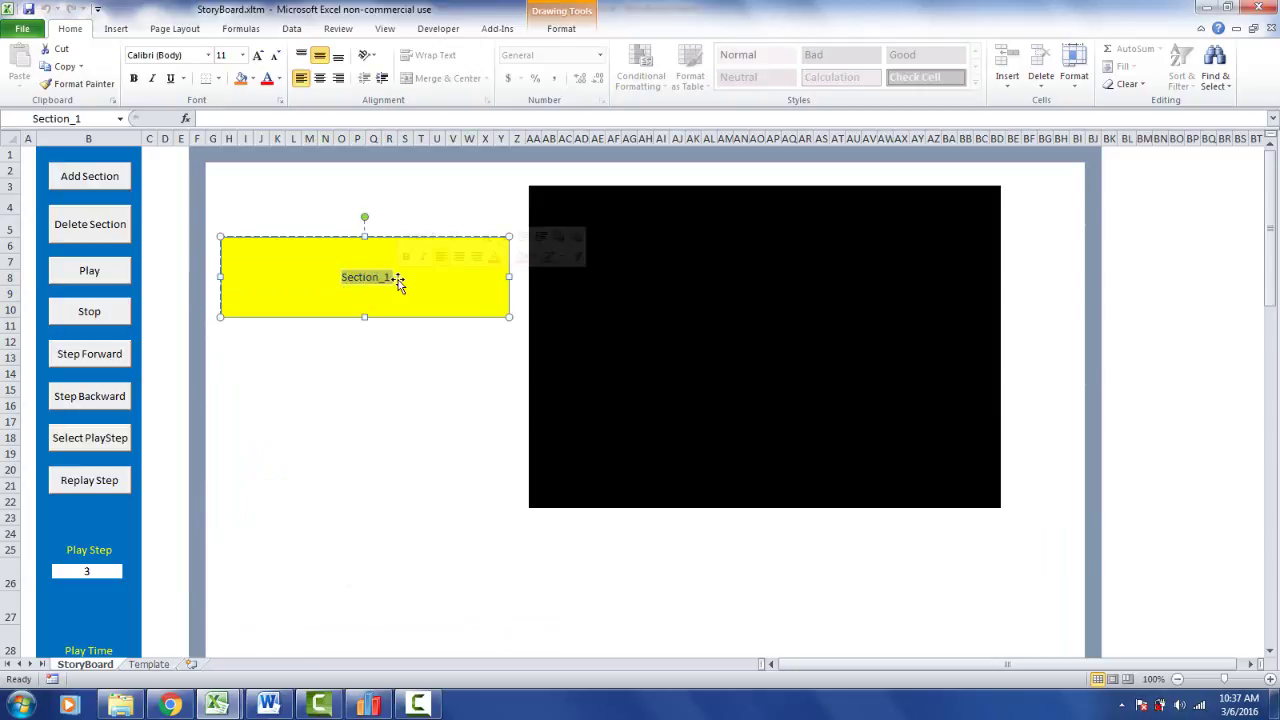
pyautogui.press('BackSpace')
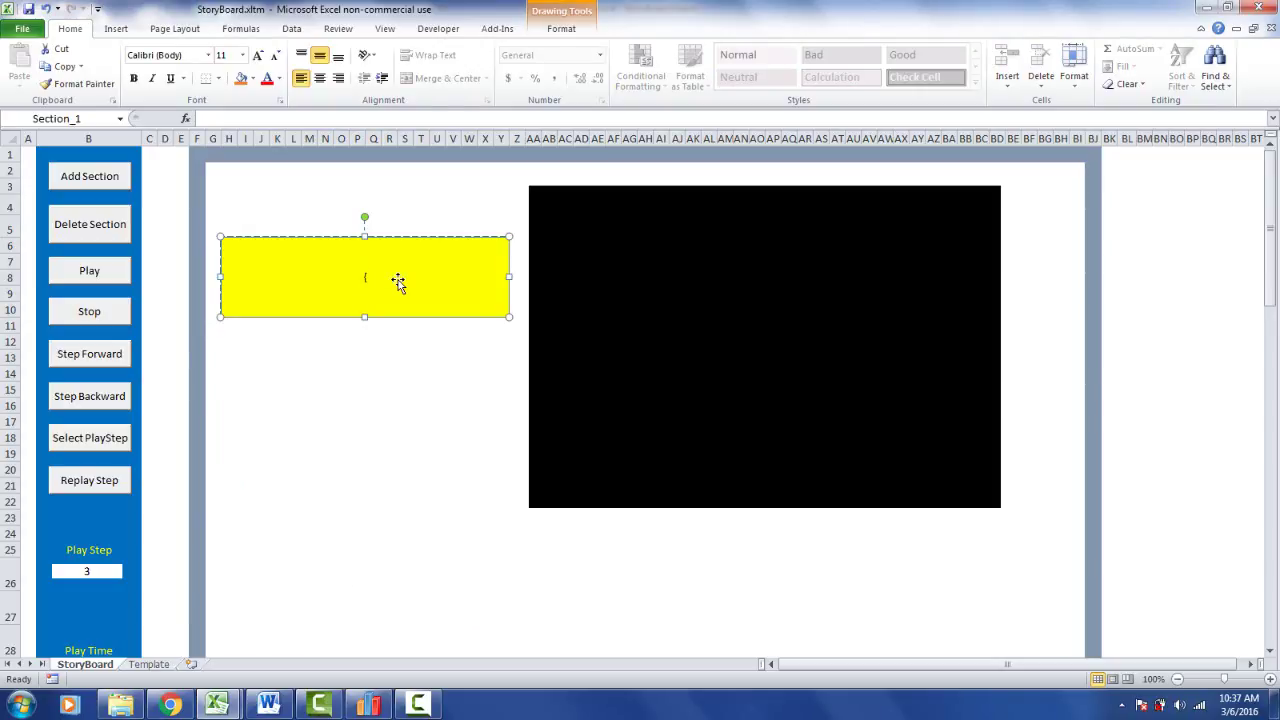
pyautogui.write('{Activity}')
pyautogui.press('Escape')
# Step: Format the {Activity} text as bold, 24 pt
pyautogui.moveTo(346, 279); pyautogui.dragTo(386, 275)
pyautogui.rightClick(385, 275)
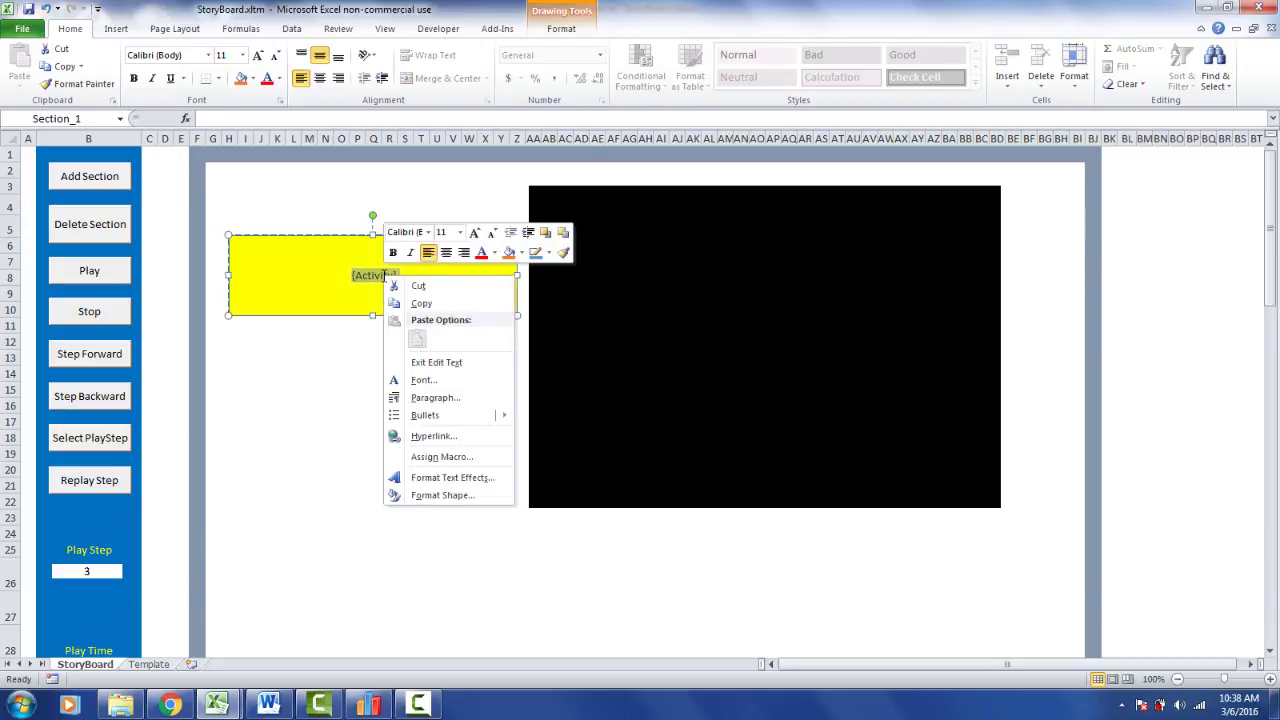
pyautogui.click(423, 383)
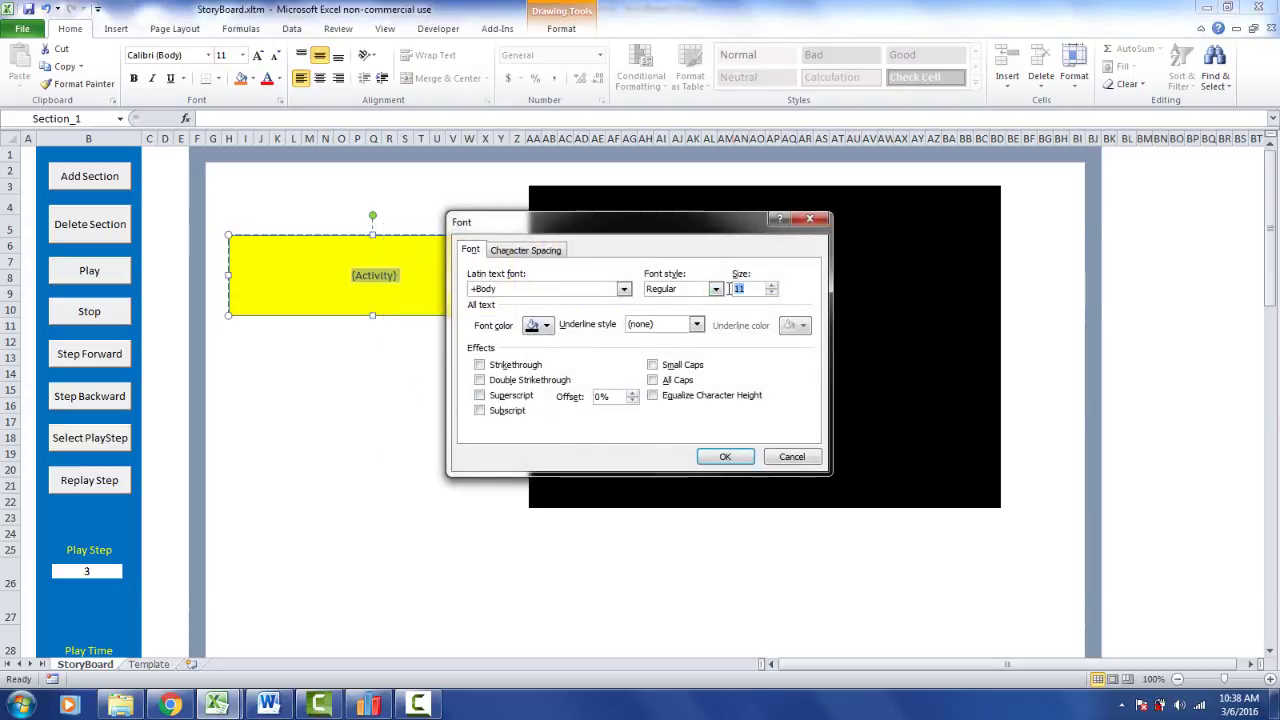
pyautogui.write('24')
pyautogui.click(716, 289)
pyautogui.click(664, 340)
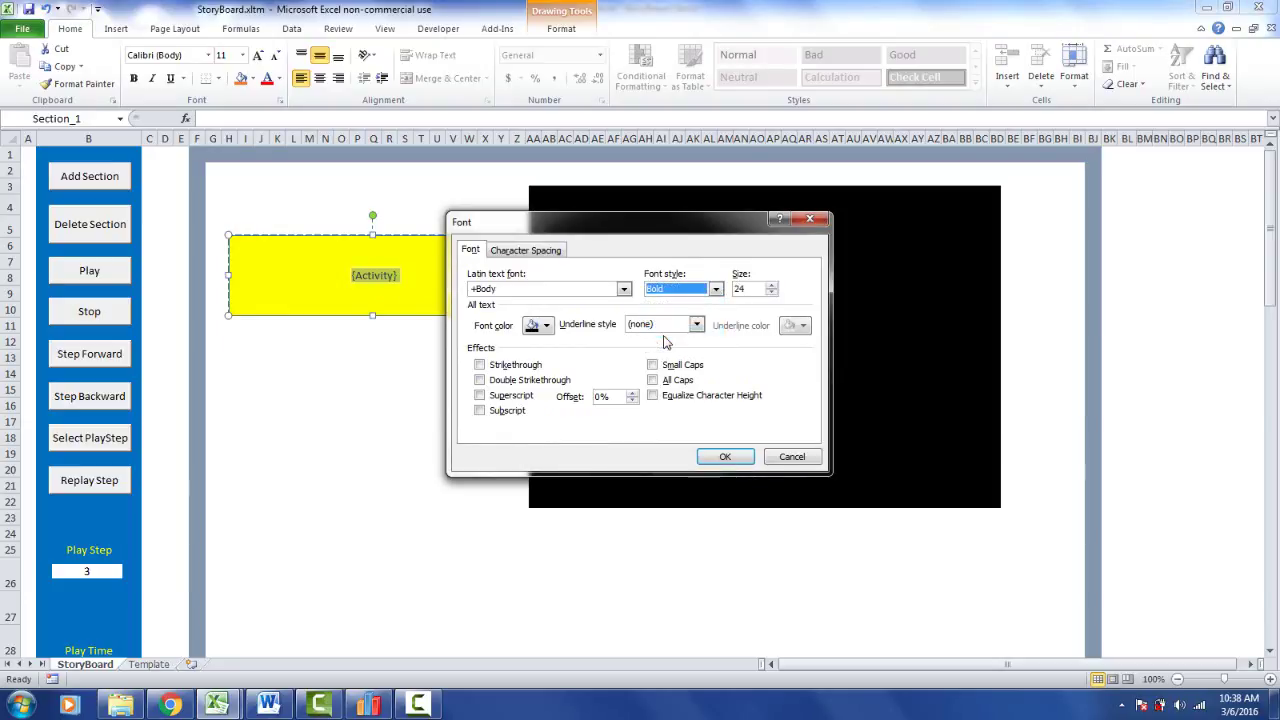
pyautogui.click(718, 458)
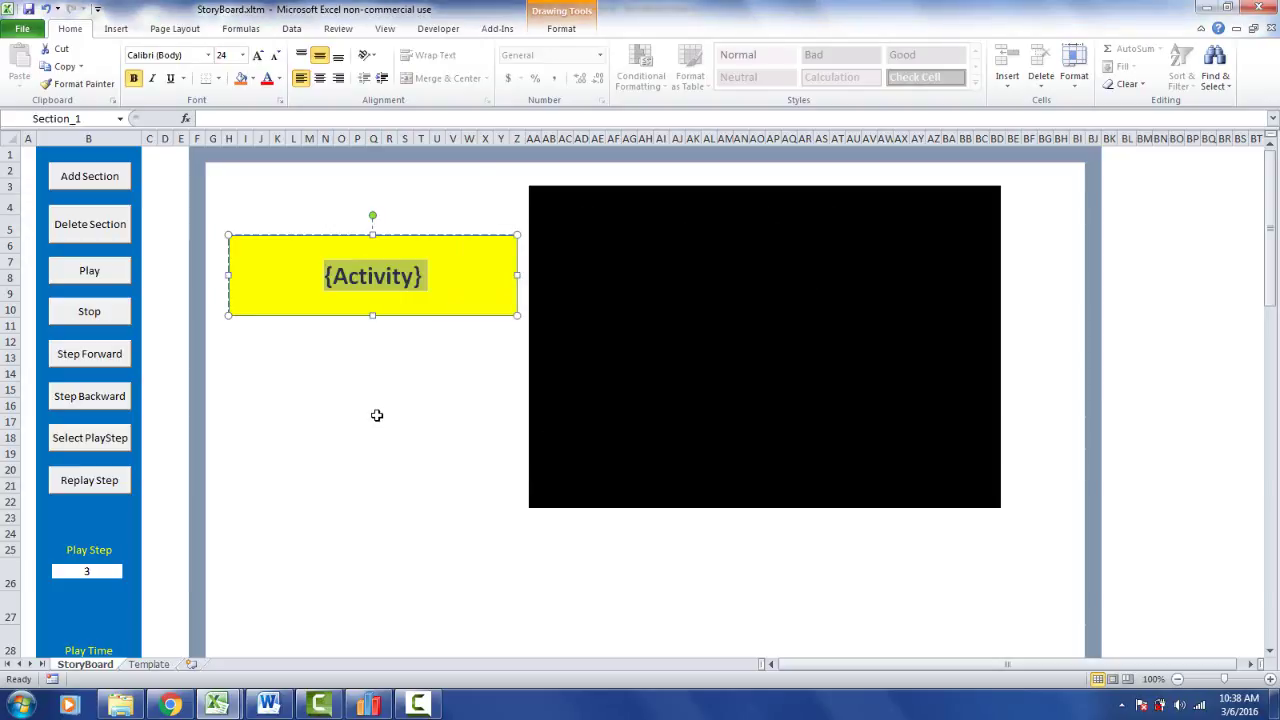
# Step: Save the template as StoryBoard.xltm, replacing the existing file
pyautogui.click(311, 358)
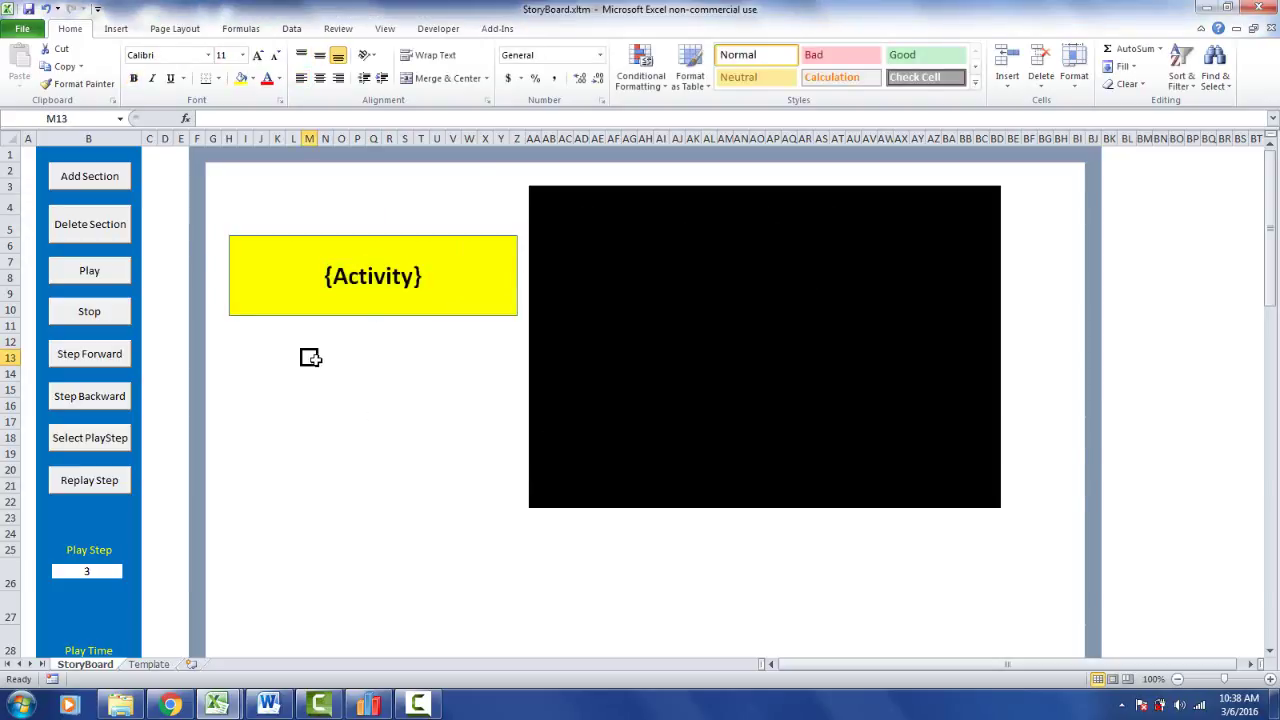
pyautogui.click(22, 30)
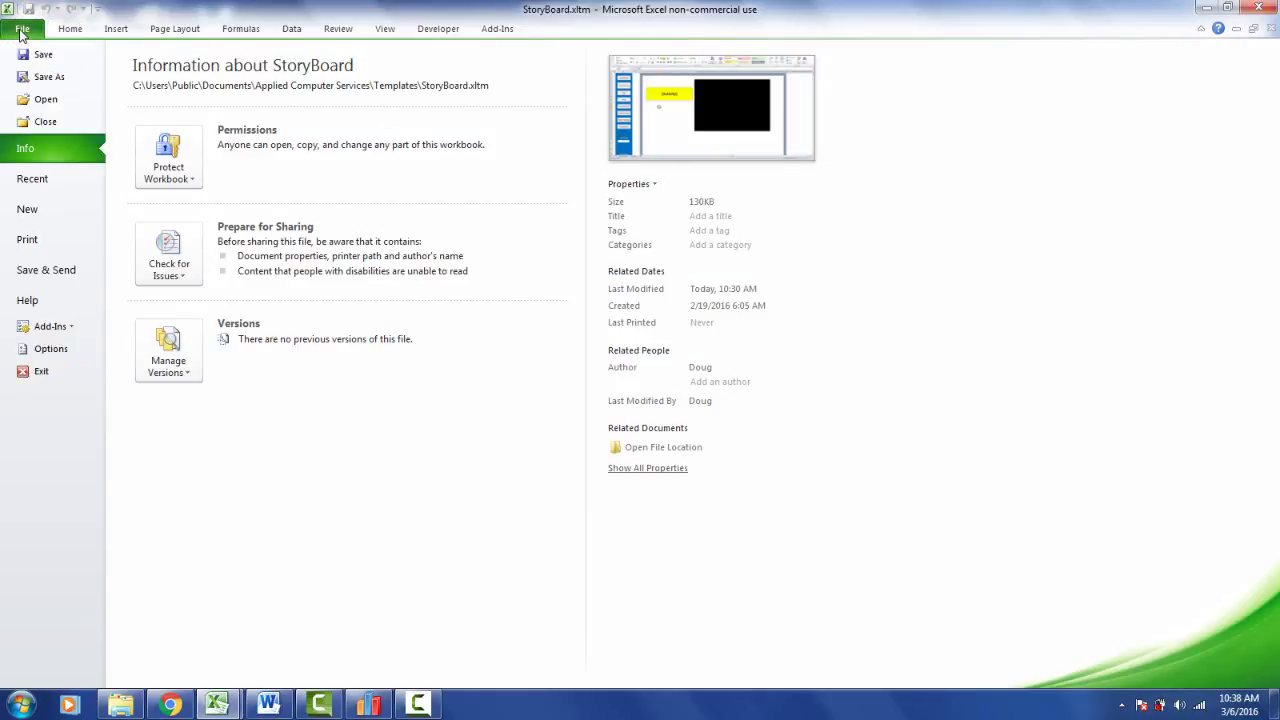
pyautogui.click(49, 77)
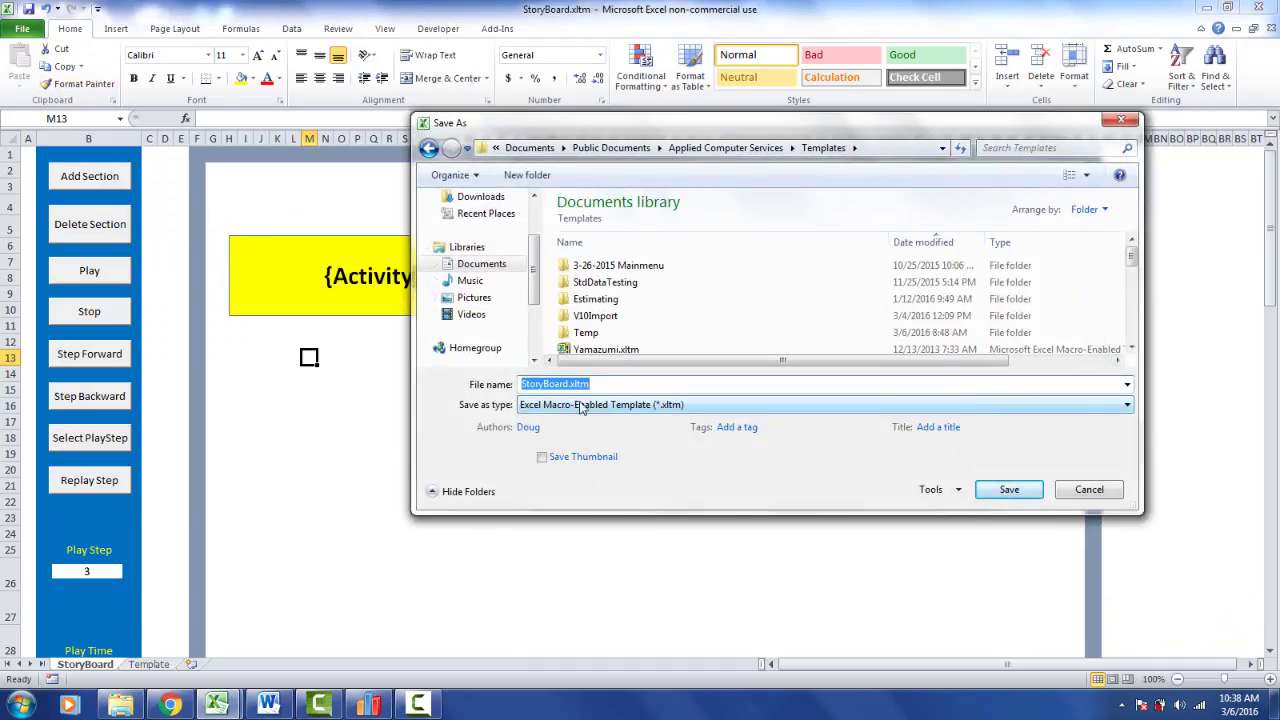
pyautogui.click(1012, 490)
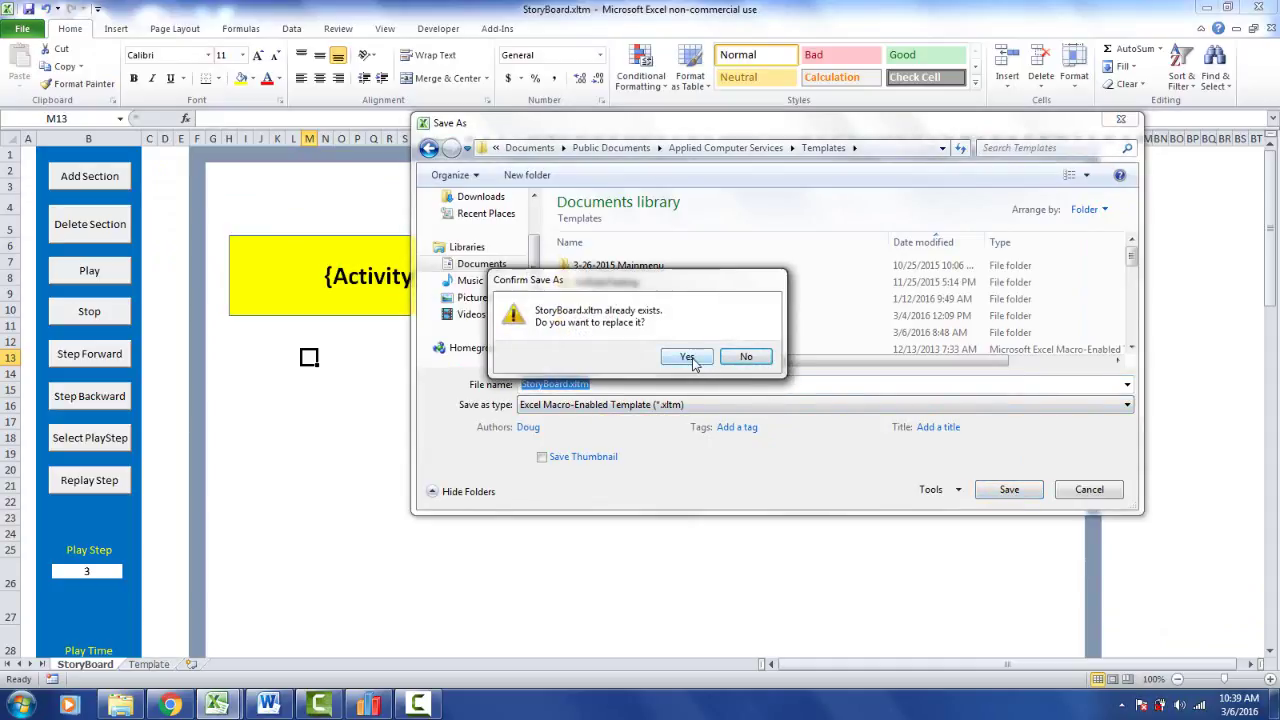
pyautogui.click(690, 358)
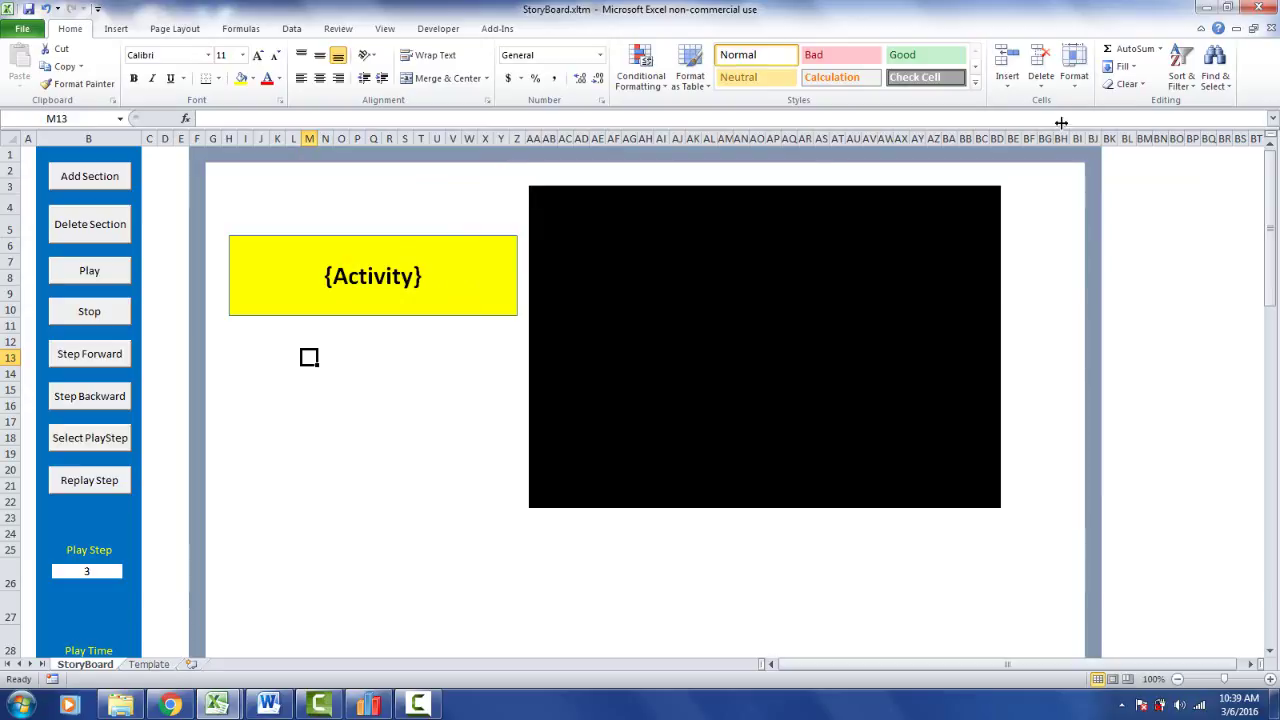
# Step: Close Excel and run Story Board on Balance's Insert Components station
pyautogui.click(1258, 8)
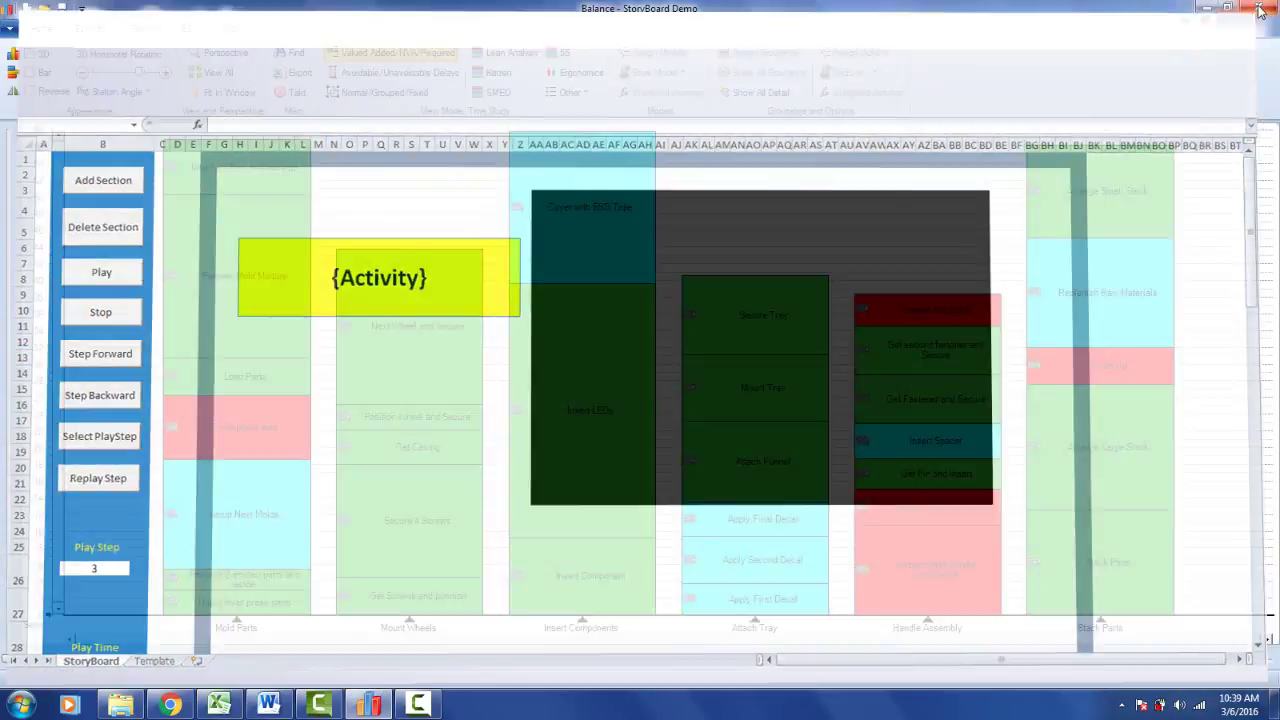
pyautogui.rightClick(583, 633)
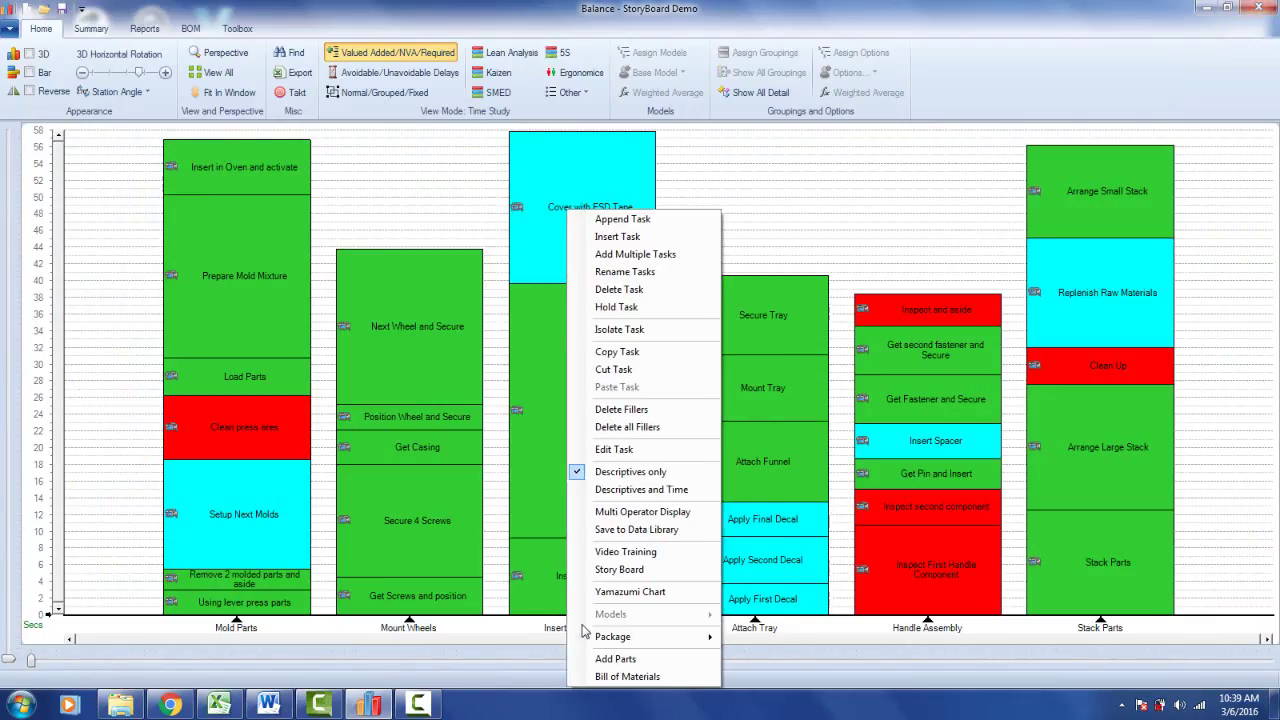
pyautogui.click(601, 576)
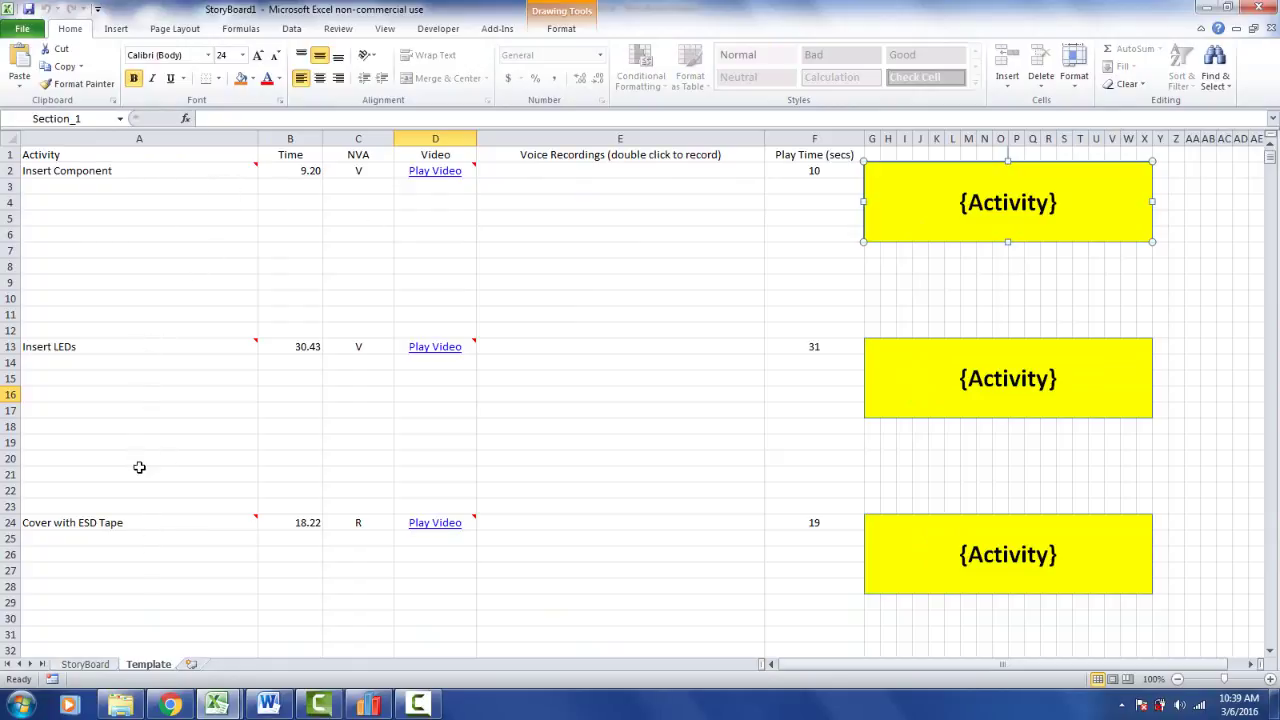
# Step: Play the StoryBoard sheet's step videos with their {Activity} labels, then close the workbook
pyautogui.click(84, 664)
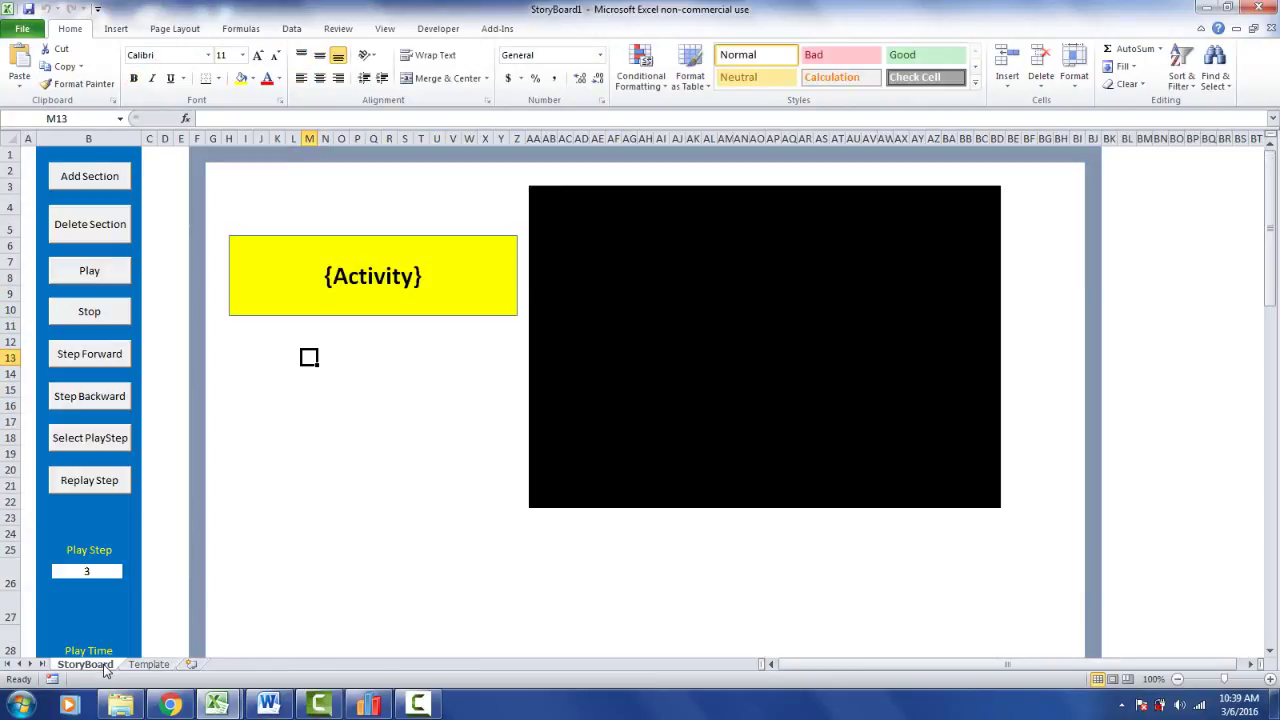
pyautogui.click(92, 274)
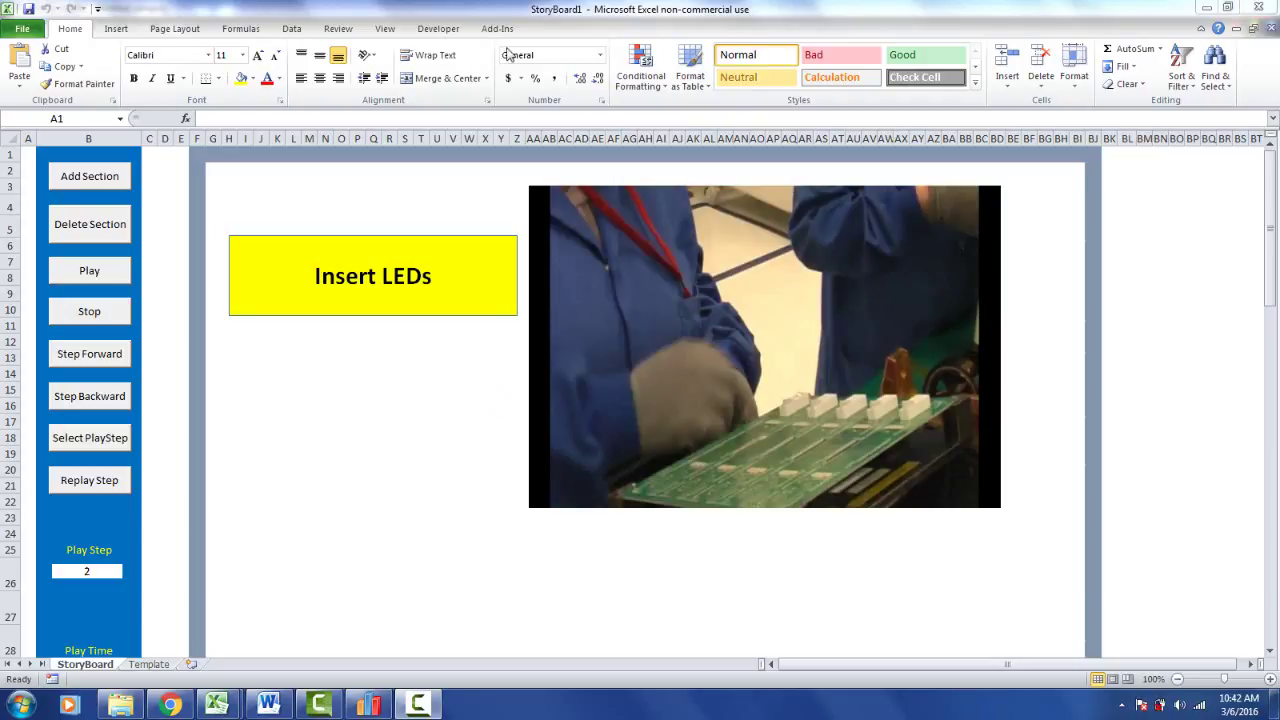
pyautogui.click(1258, 7)
# Step: Close Excel without saving, relaunch Excel 2010, and reopen StoryBoard.xltm from Recent Workbooks
pyautogui.click(634, 373)
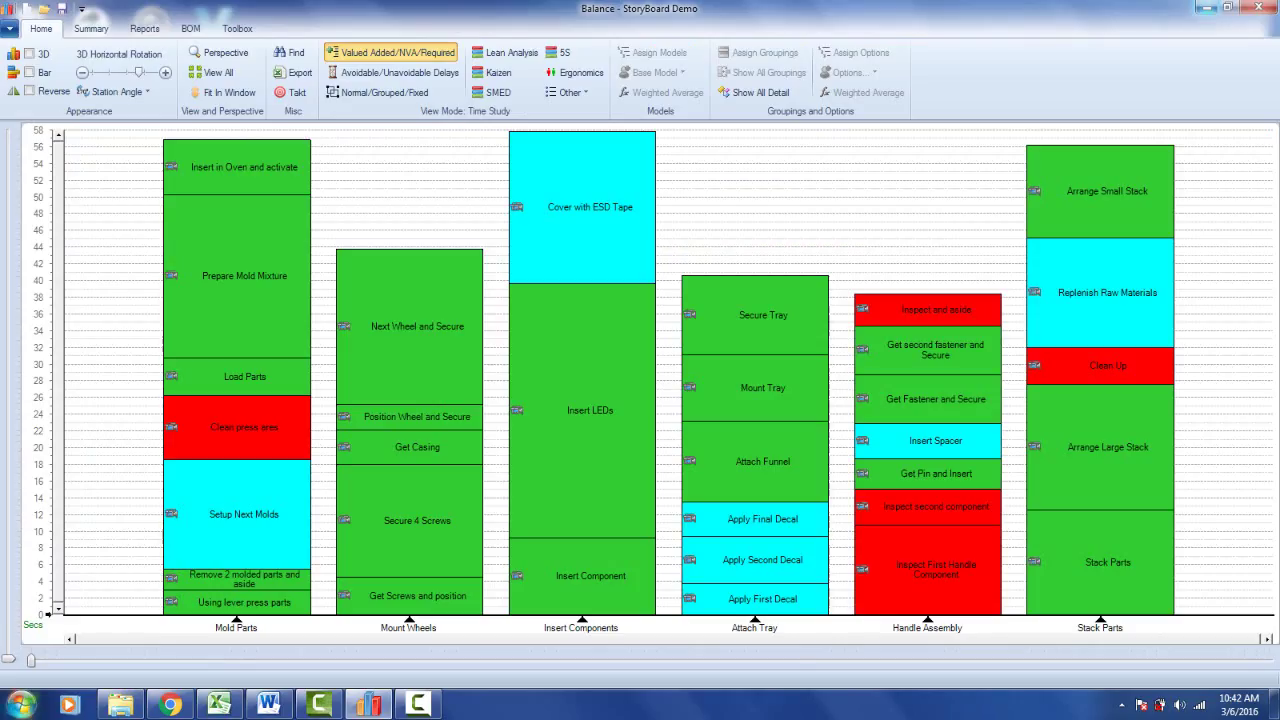
pyautogui.click(20, 705)
pyautogui.click(100, 329)
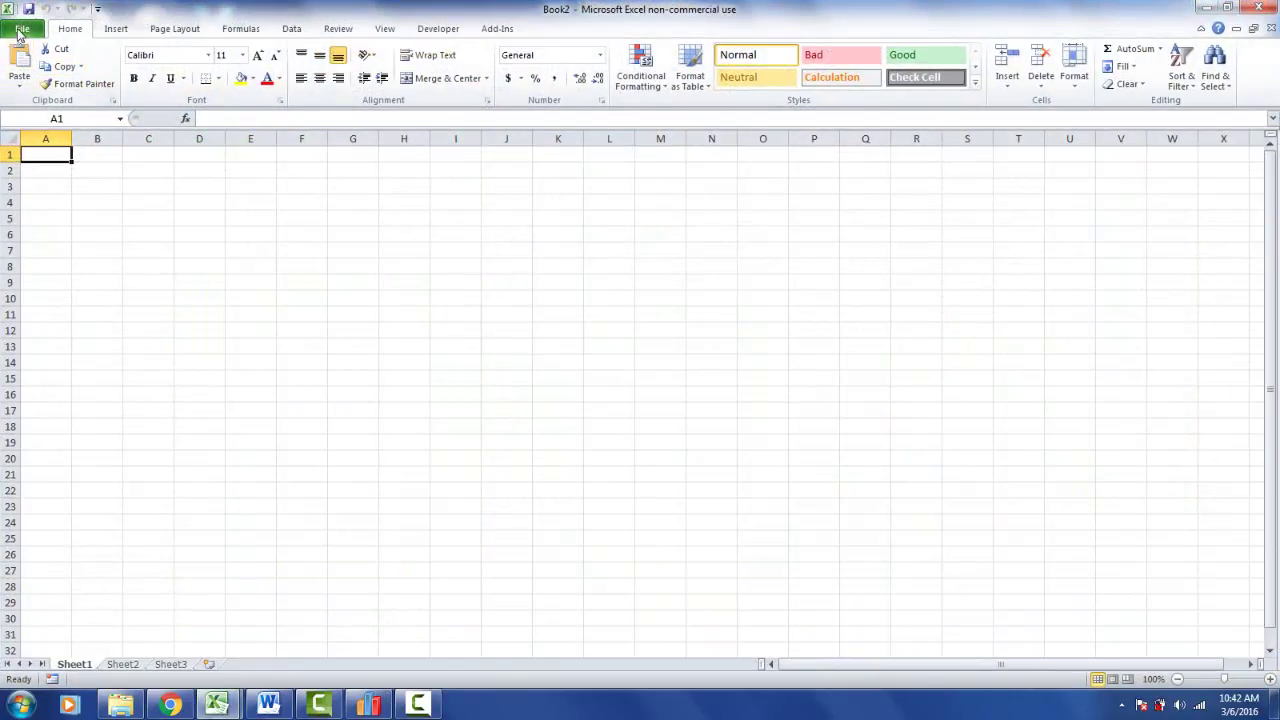
pyautogui.click(22, 30)
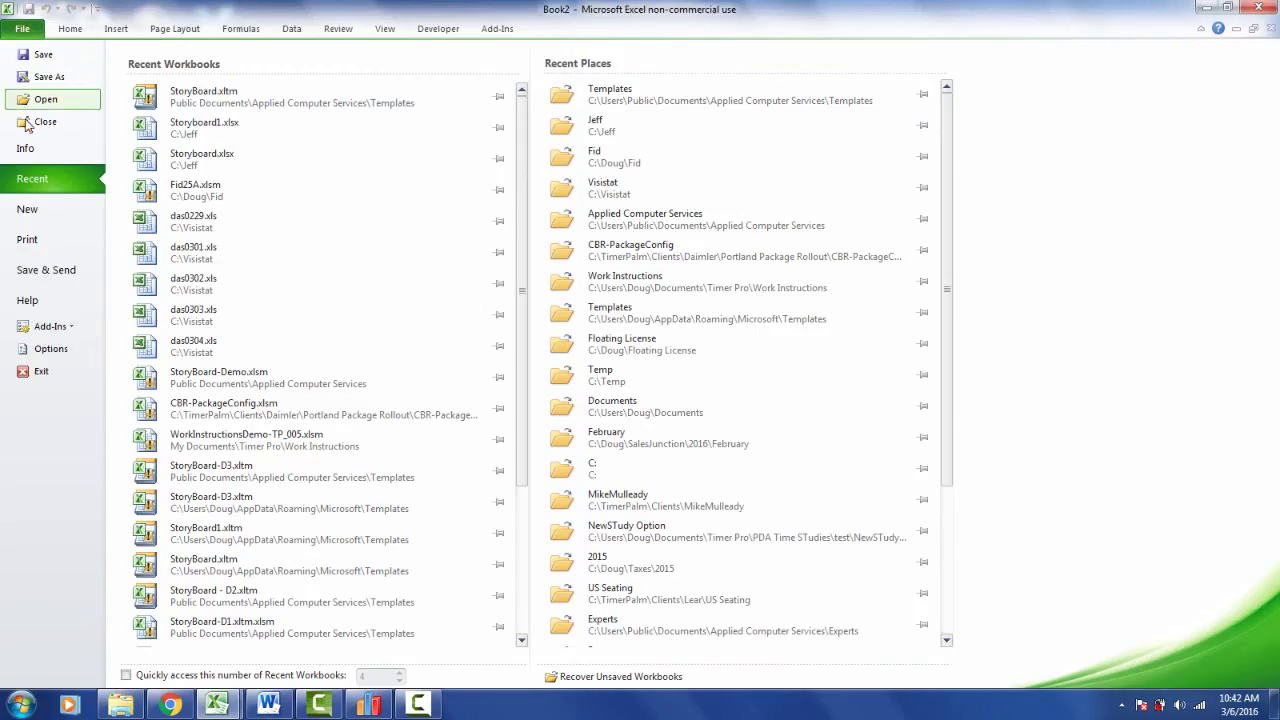
pyautogui.click(222, 103)
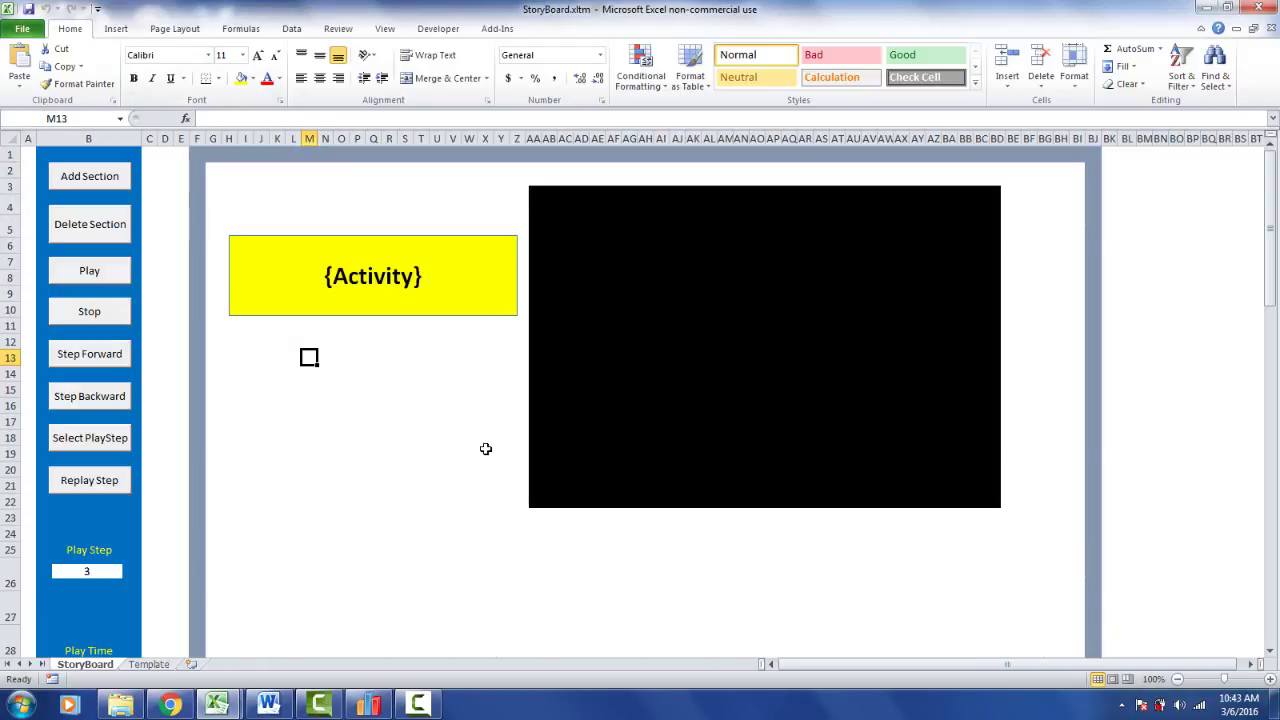
# Step: Add a gold-filled Section_2 box over H11:Y22, just below the yellow {Activity} box
pyautogui.click(229, 325)
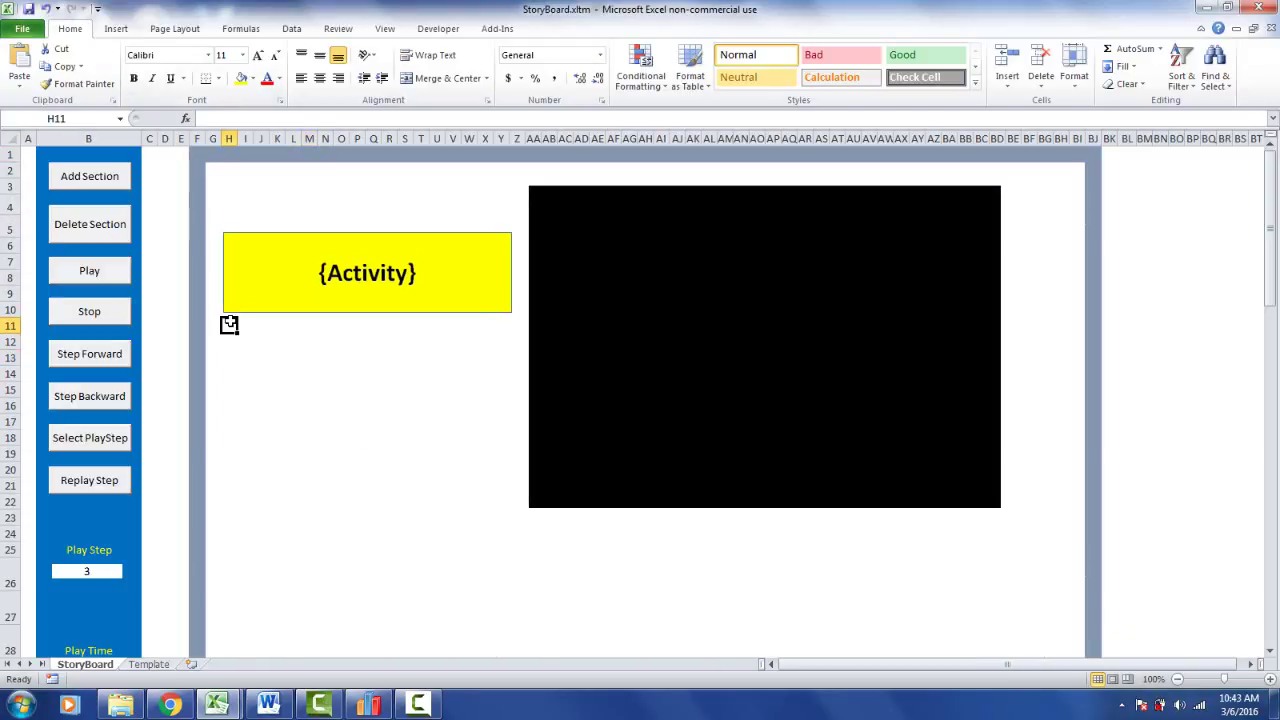
pyautogui.moveTo(243, 338); pyautogui.dragTo(494, 544)
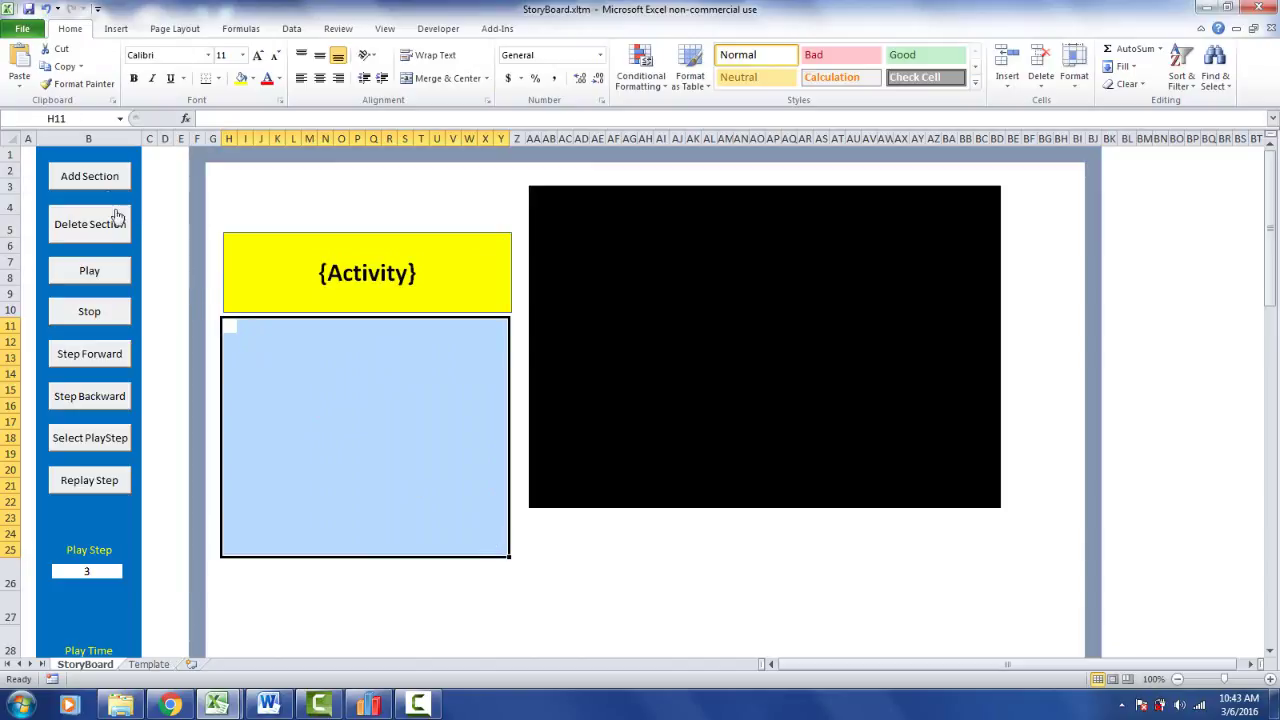
pyautogui.click(108, 178)
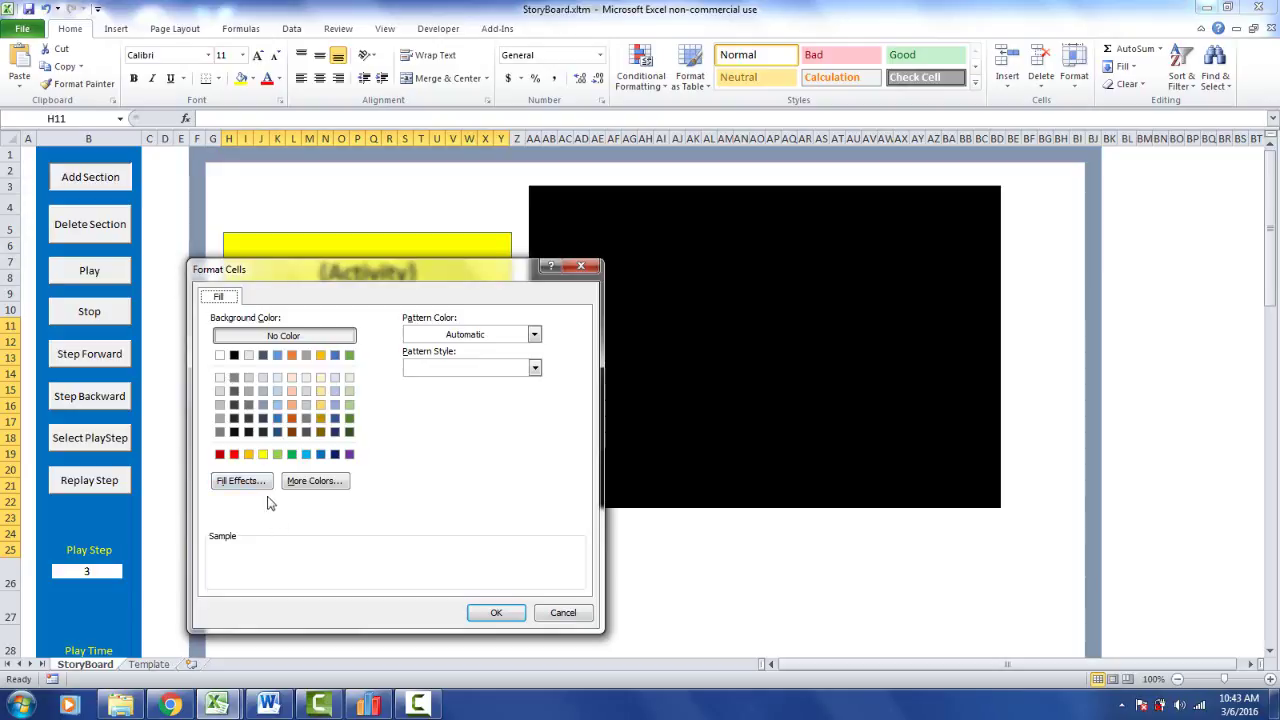
pyautogui.click(249, 455)
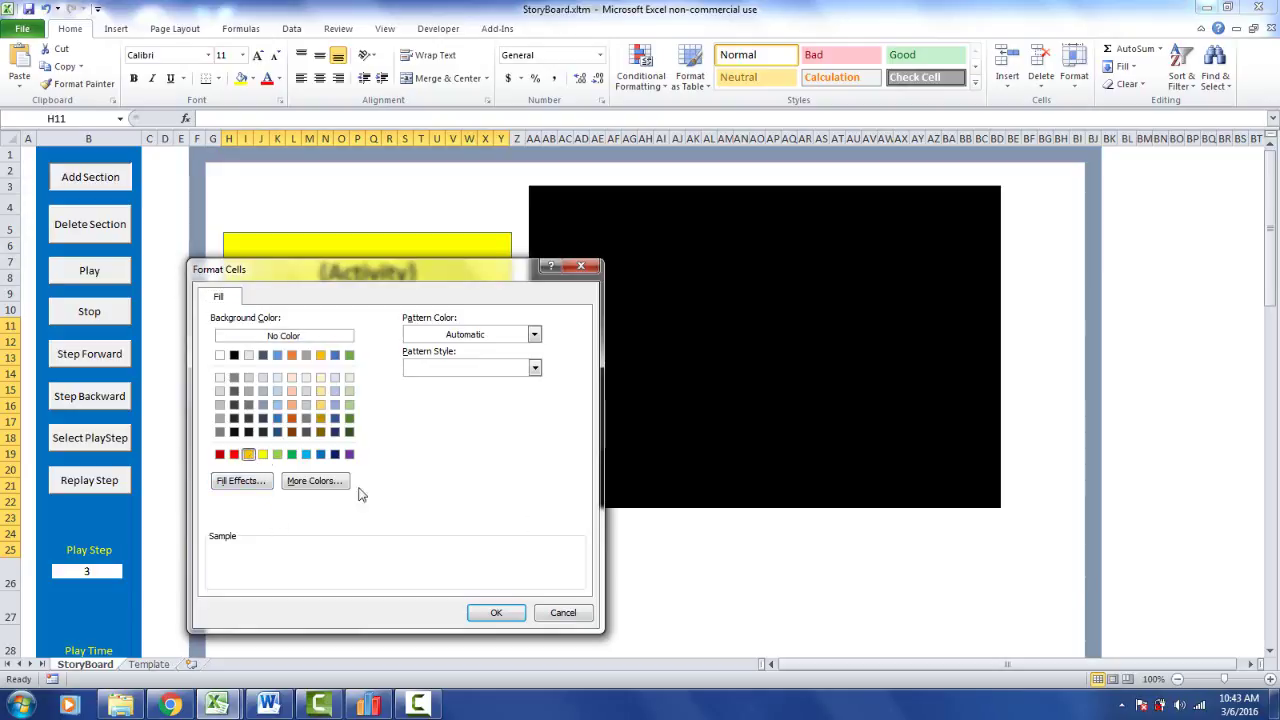
pyautogui.click(498, 612)
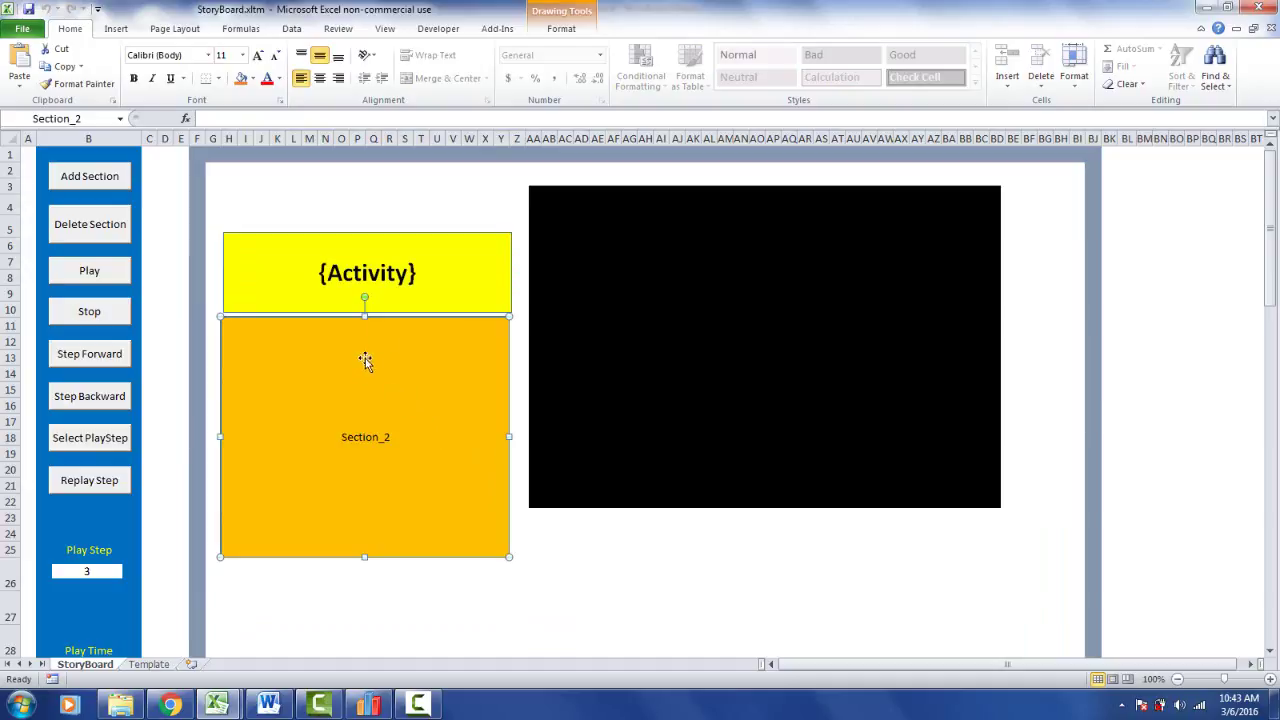
pyautogui.click(420, 280)
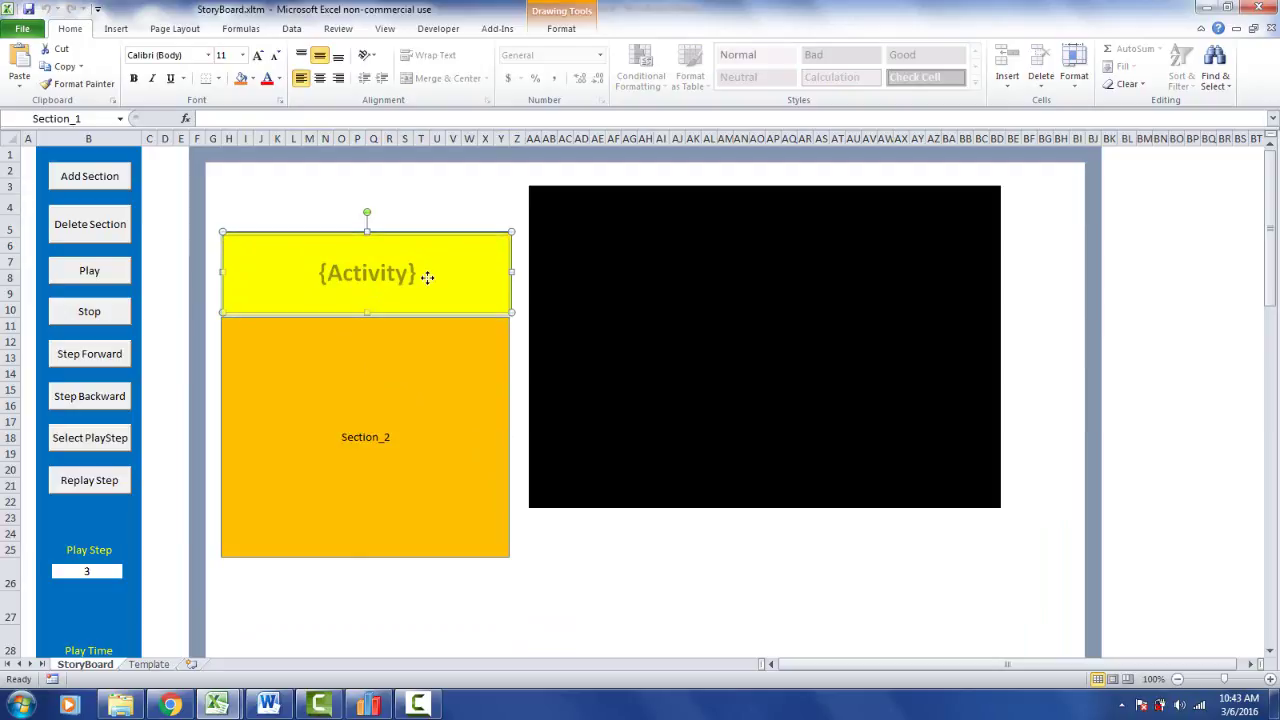
pyautogui.click(463, 206)
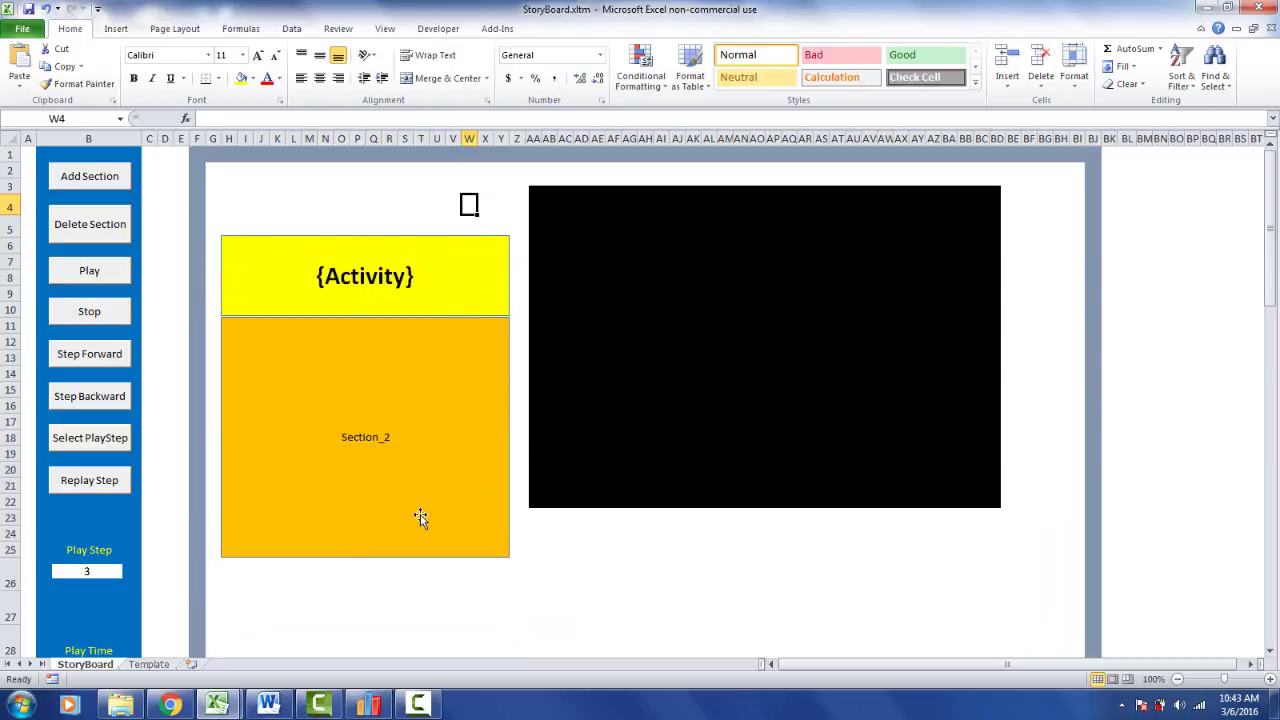
# Step: Set the Section_2 box's font to bold 24 pt
pyautogui.rightClick(371, 437)
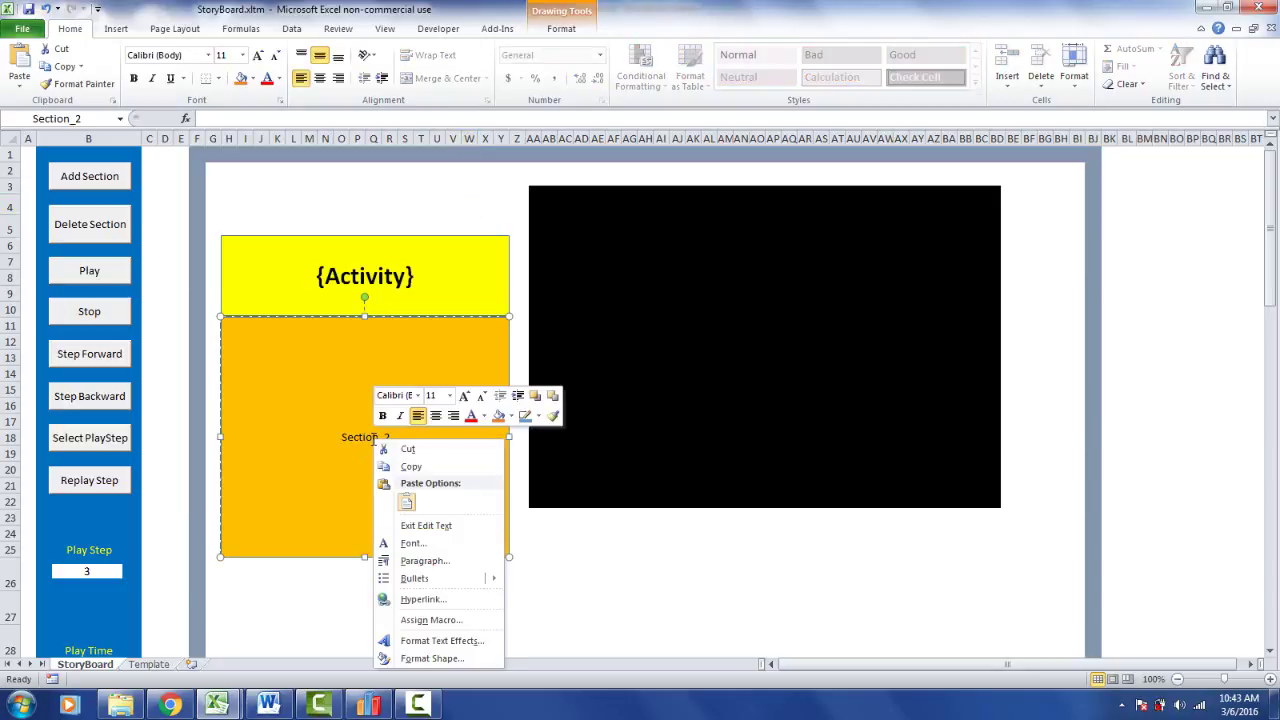
pyautogui.click(410, 543)
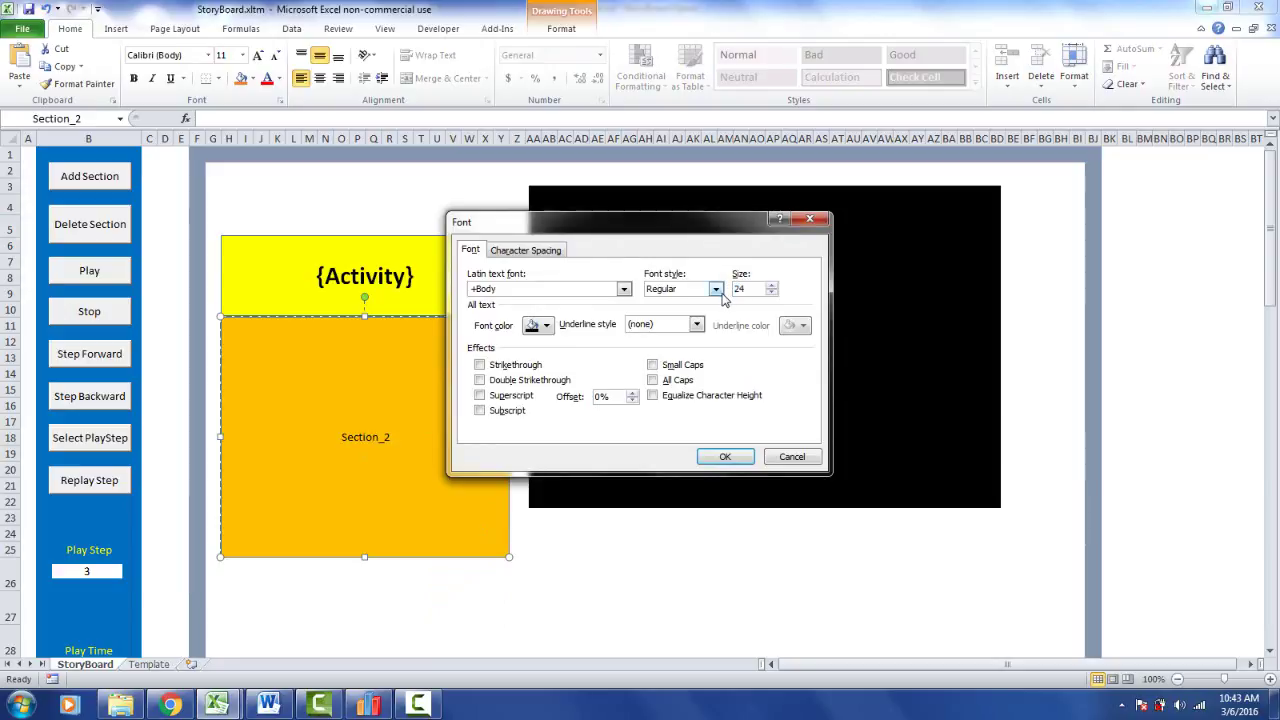
pyautogui.click(715, 289)
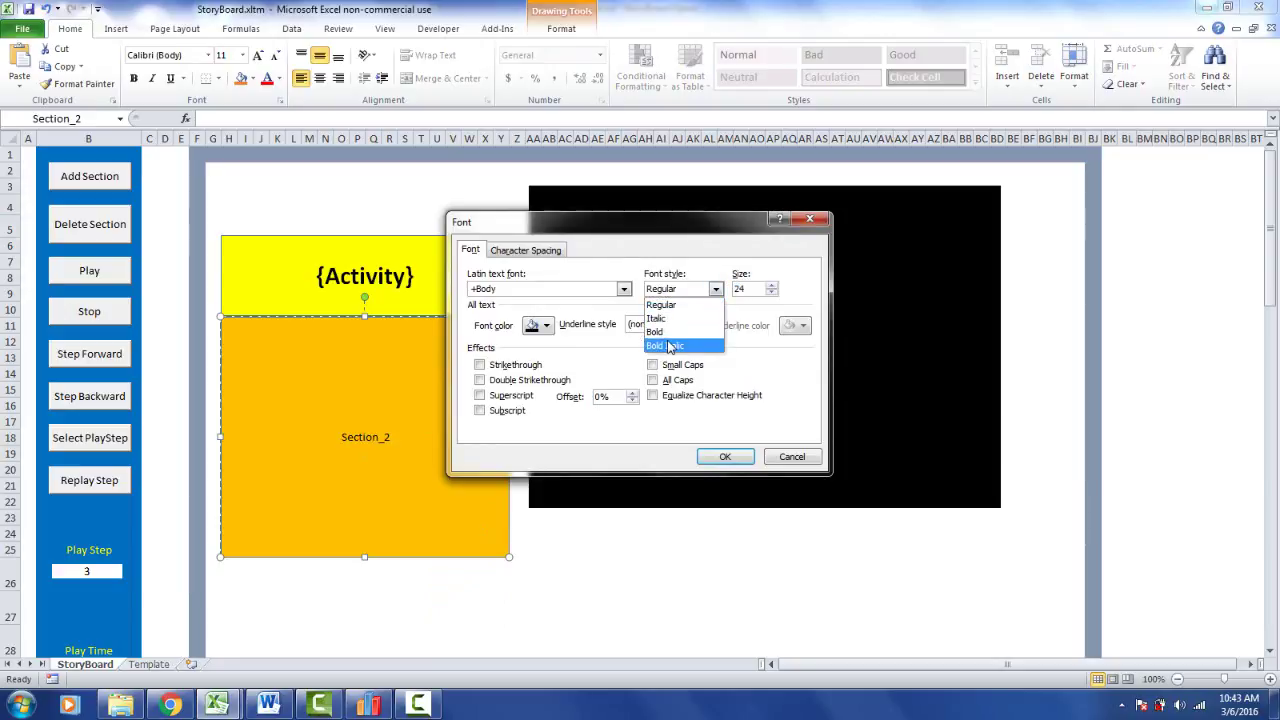
pyautogui.click(667, 340)
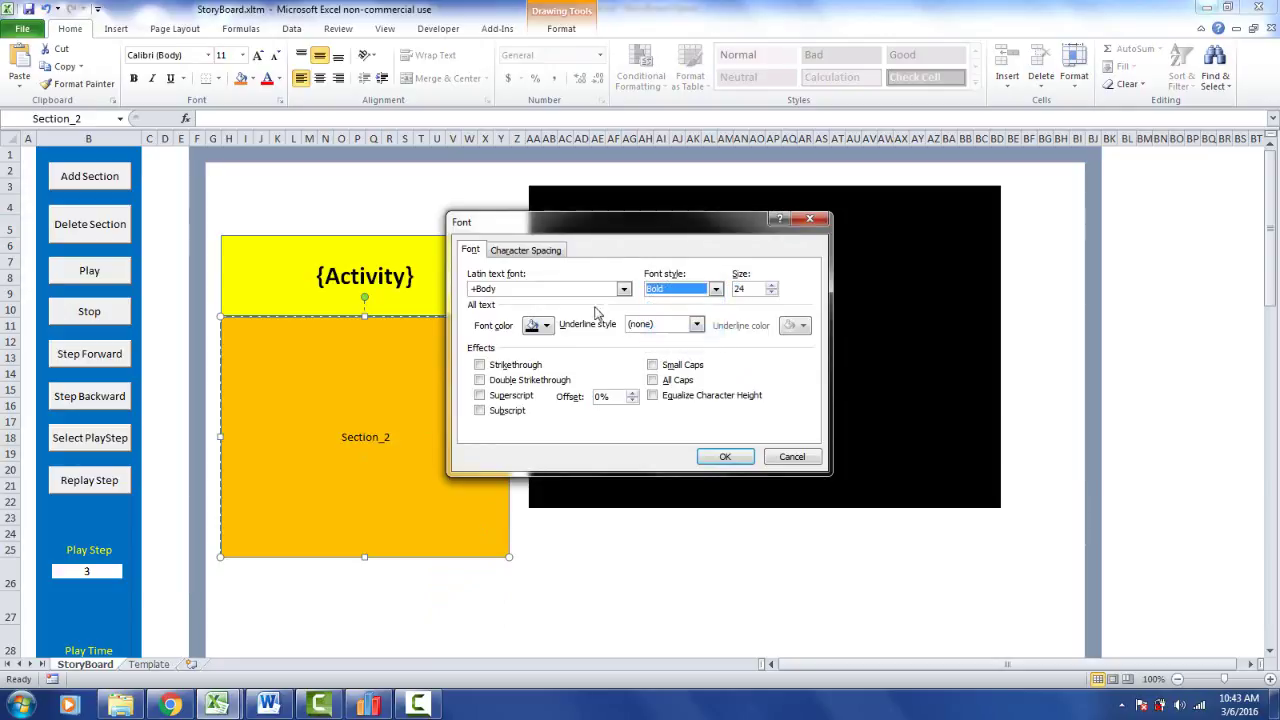
pyautogui.click(722, 462)
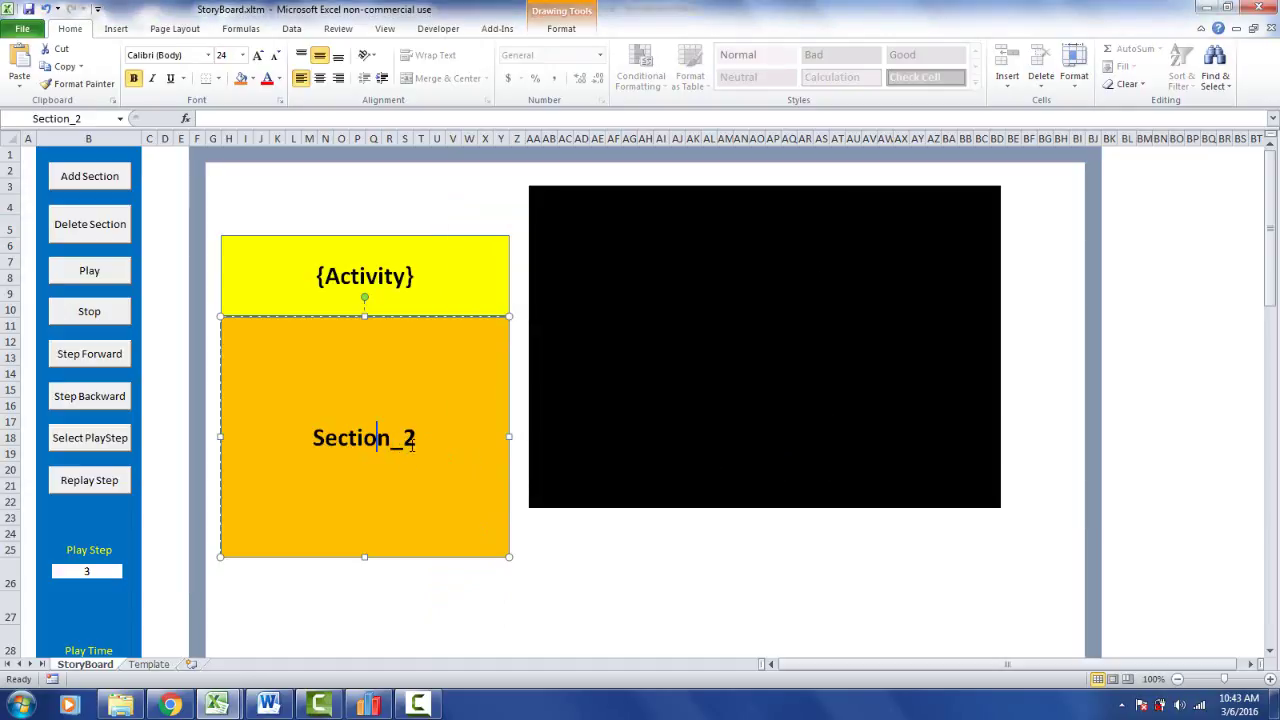
# Step: Replace the Section_2 text with 'Add Anything you Want here'
pyautogui.moveTo(417, 438); pyautogui.dragTo(312, 438)
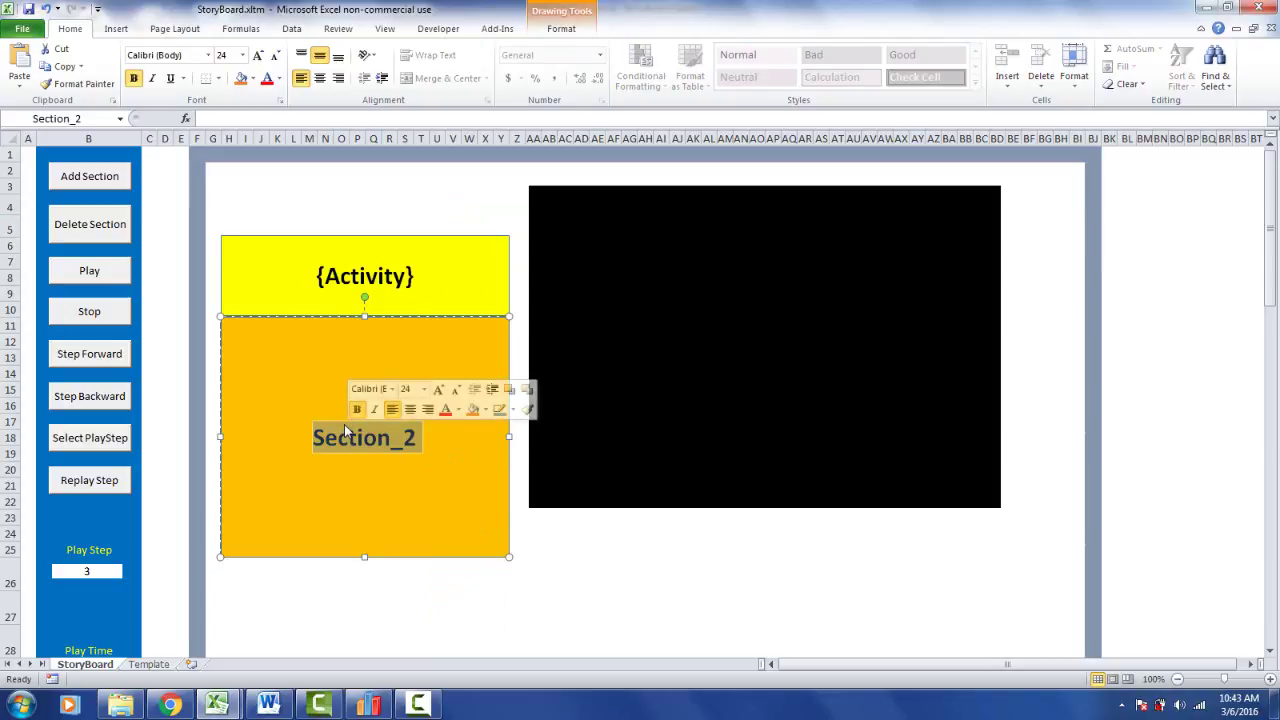
pyautogui.write('Add')
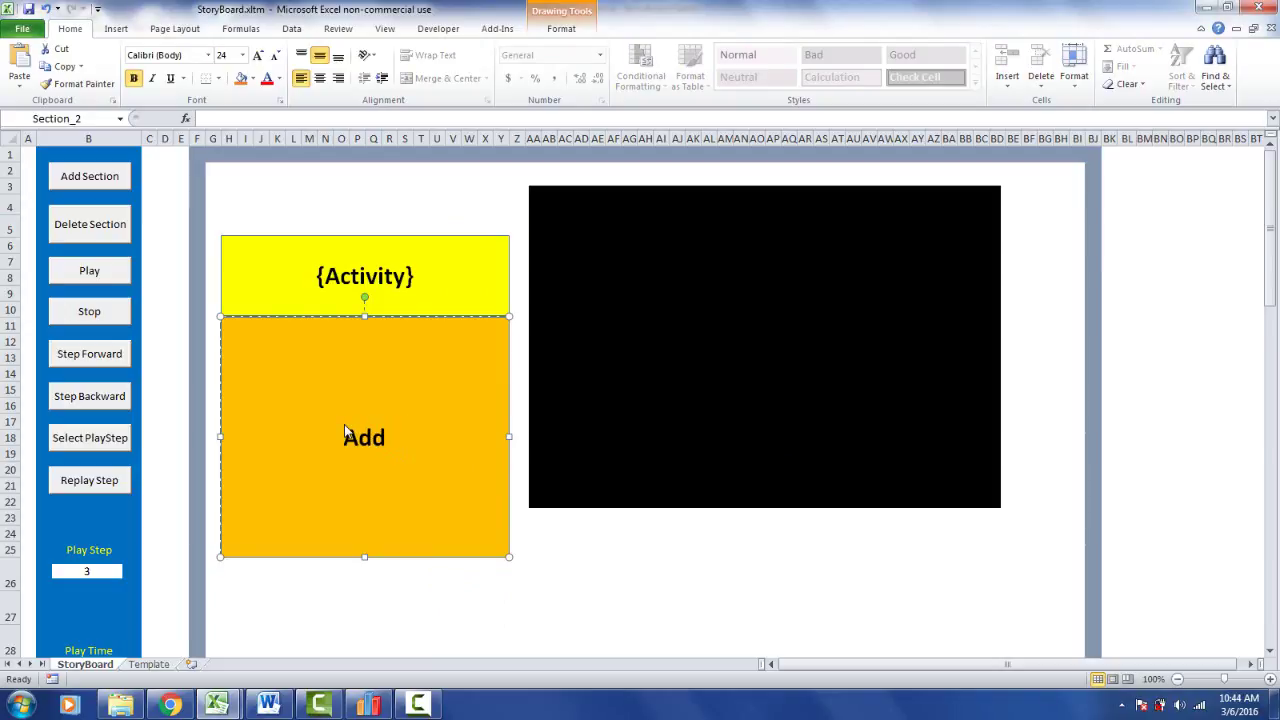
pyautogui.write(' Anything you ')
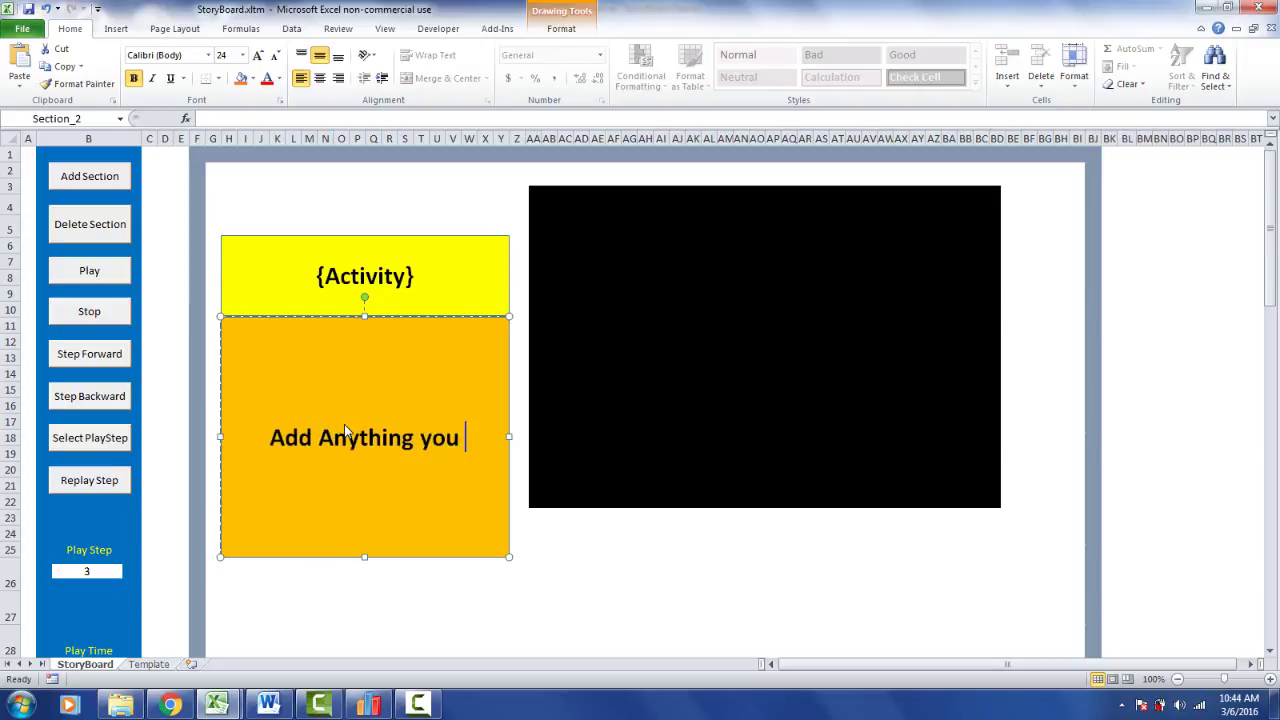
pyautogui.write('Want here')
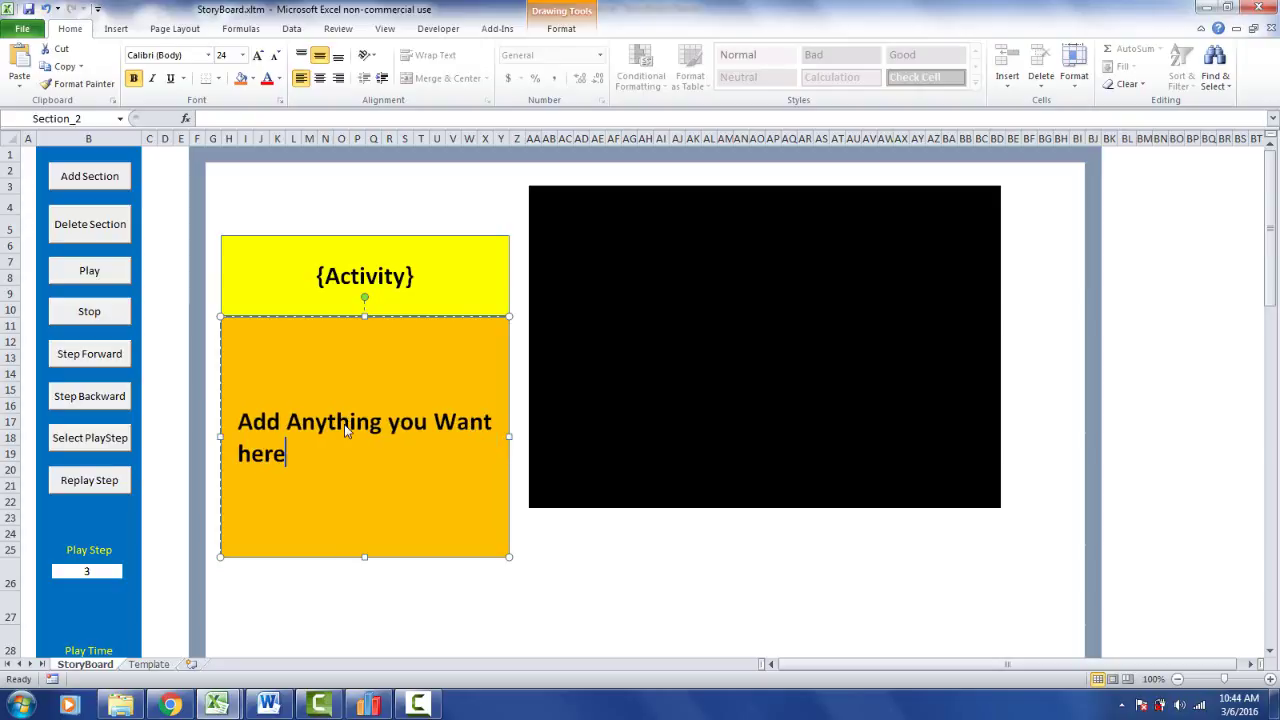
pyautogui.press('Return')
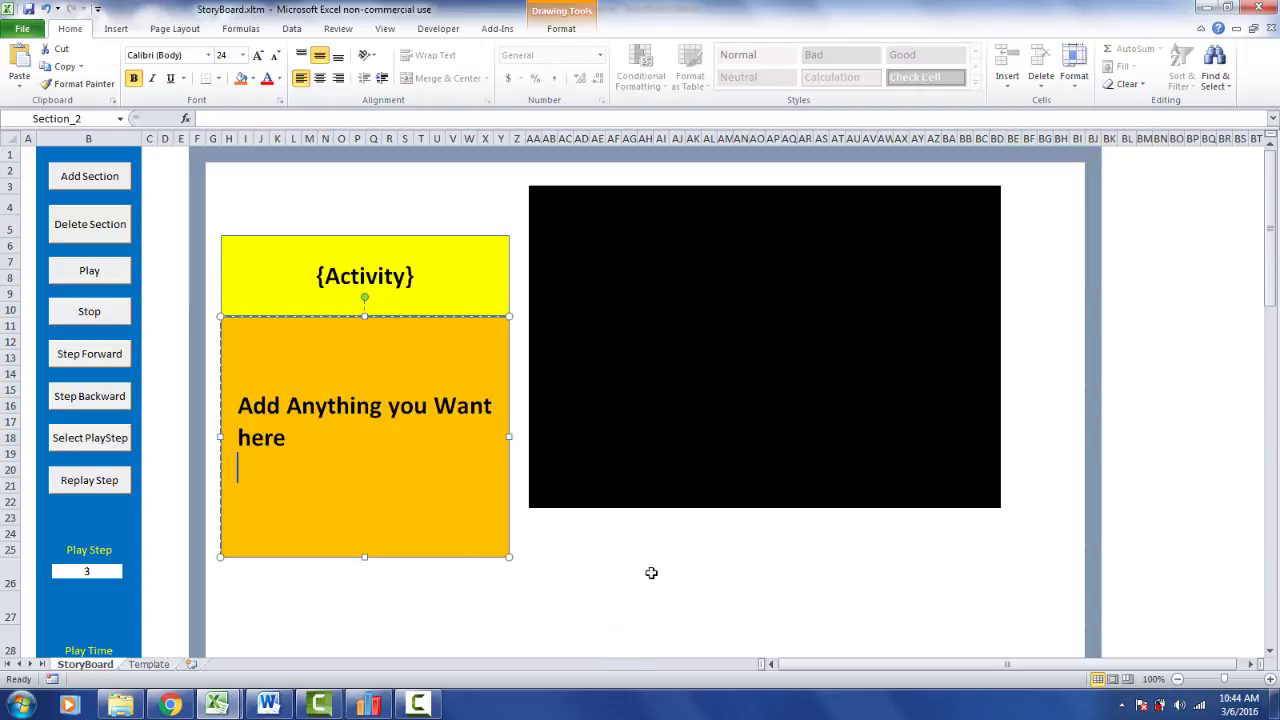
# Step: Add a light blue Section_3 box below the black video area, nudged slightly left and up
pyautogui.click(533, 532)
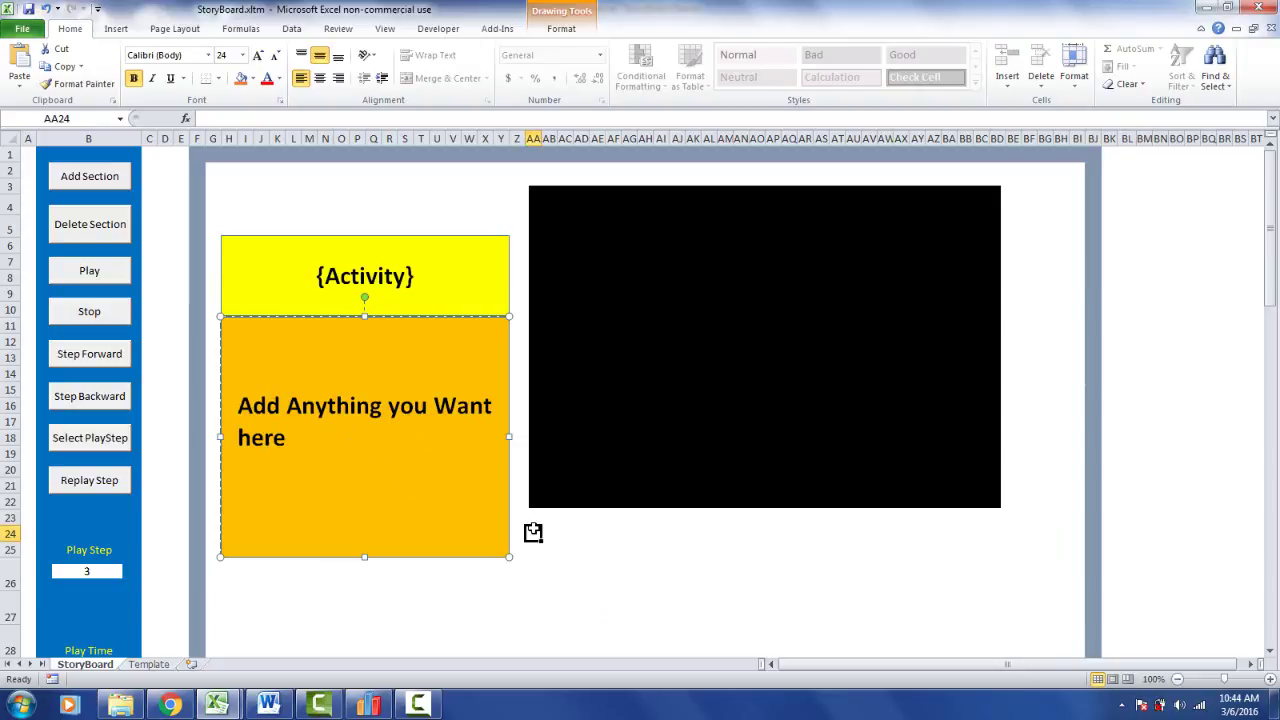
pyautogui.moveTo(533, 532)
pyautogui.mouseDown()
pyautogui.moveTo(720, 566)
pyautogui.moveTo(1034, 589)
pyautogui.moveTo(1014, 651)
pyautogui.moveTo(1003, 557)
pyautogui.moveTo(1054, 577)
pyautogui.moveTo(1039, 587)
pyautogui.moveTo(1030, 573)
pyautogui.mouseUp()
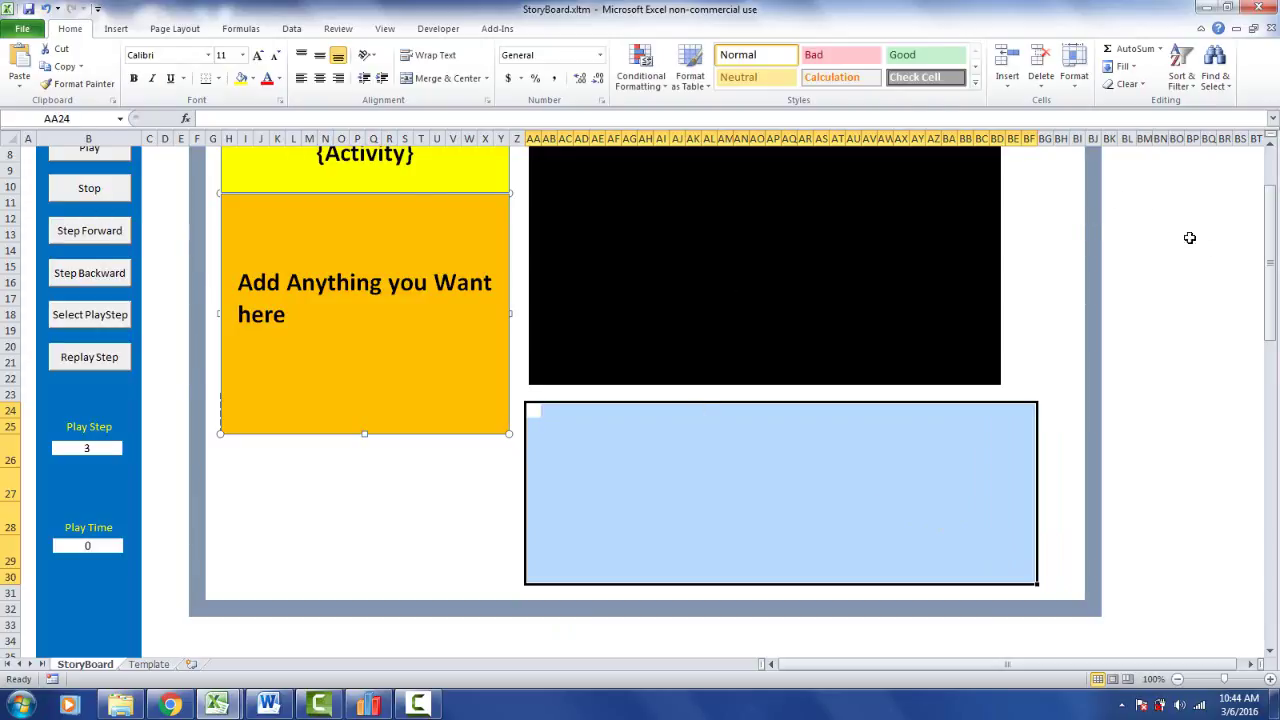
pyautogui.moveTo(1272, 263); pyautogui.dragTo(1223, 214)
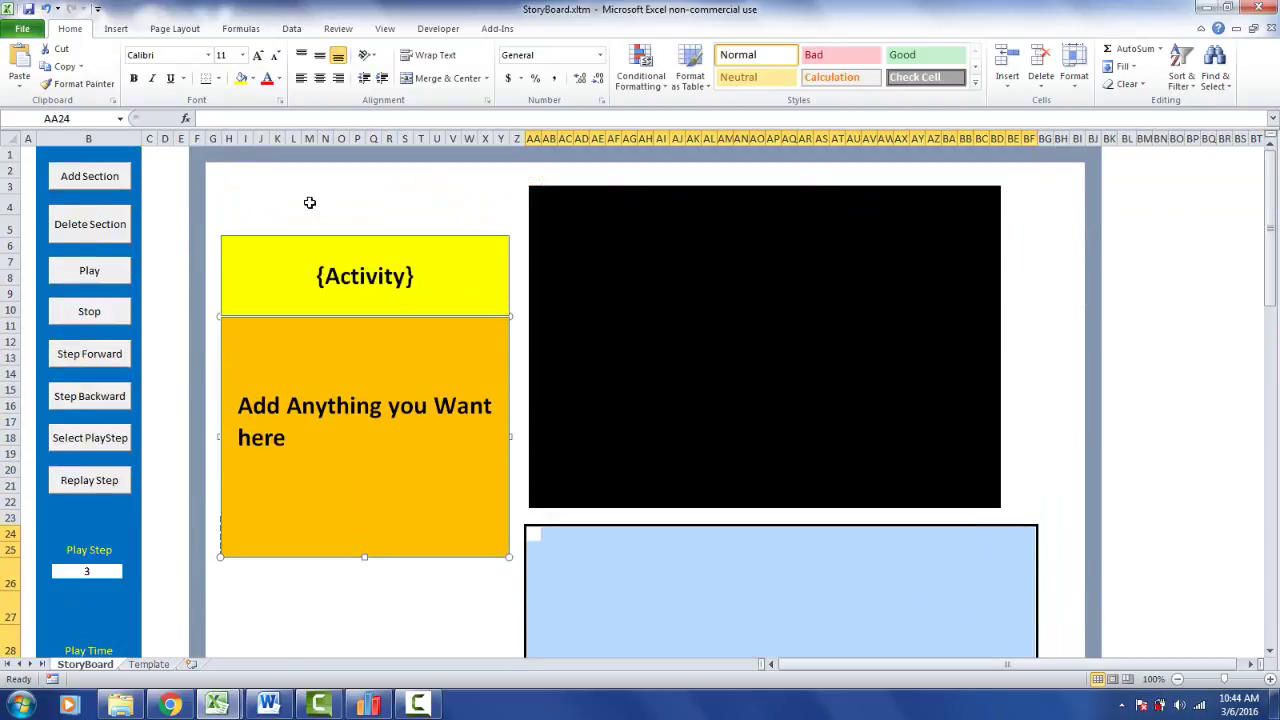
pyautogui.click(89, 177)
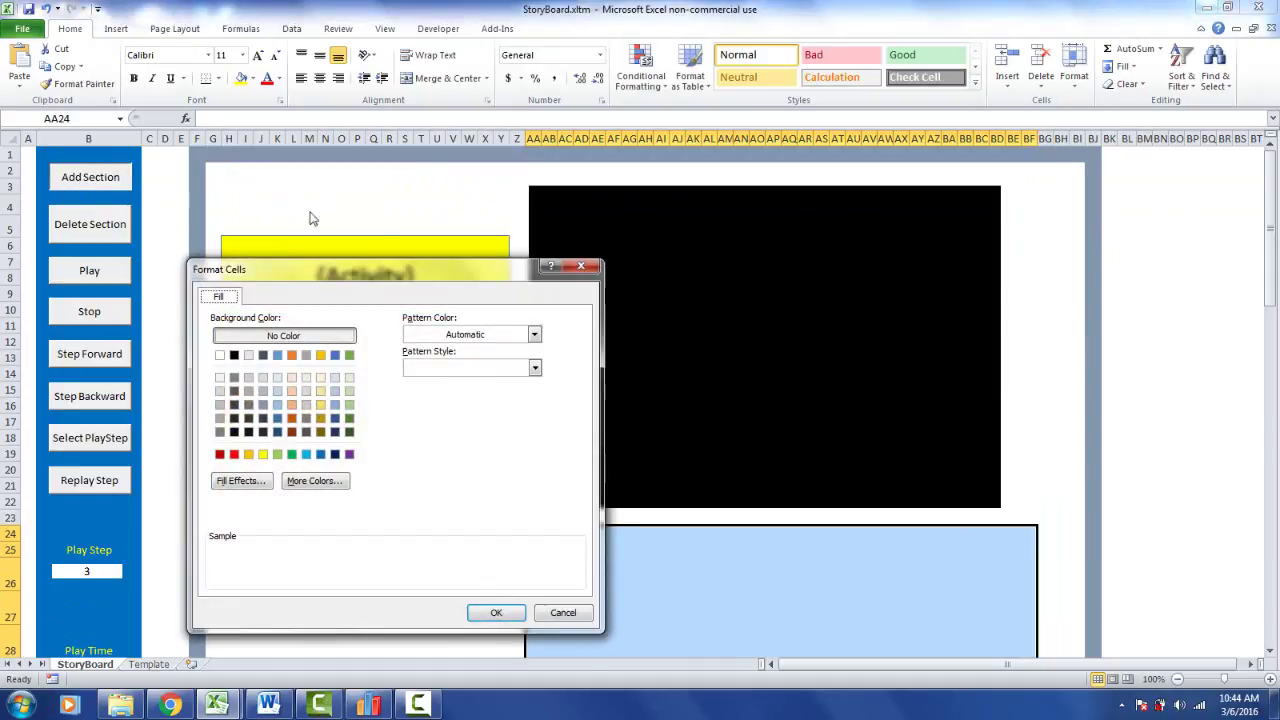
pyautogui.click(277, 391)
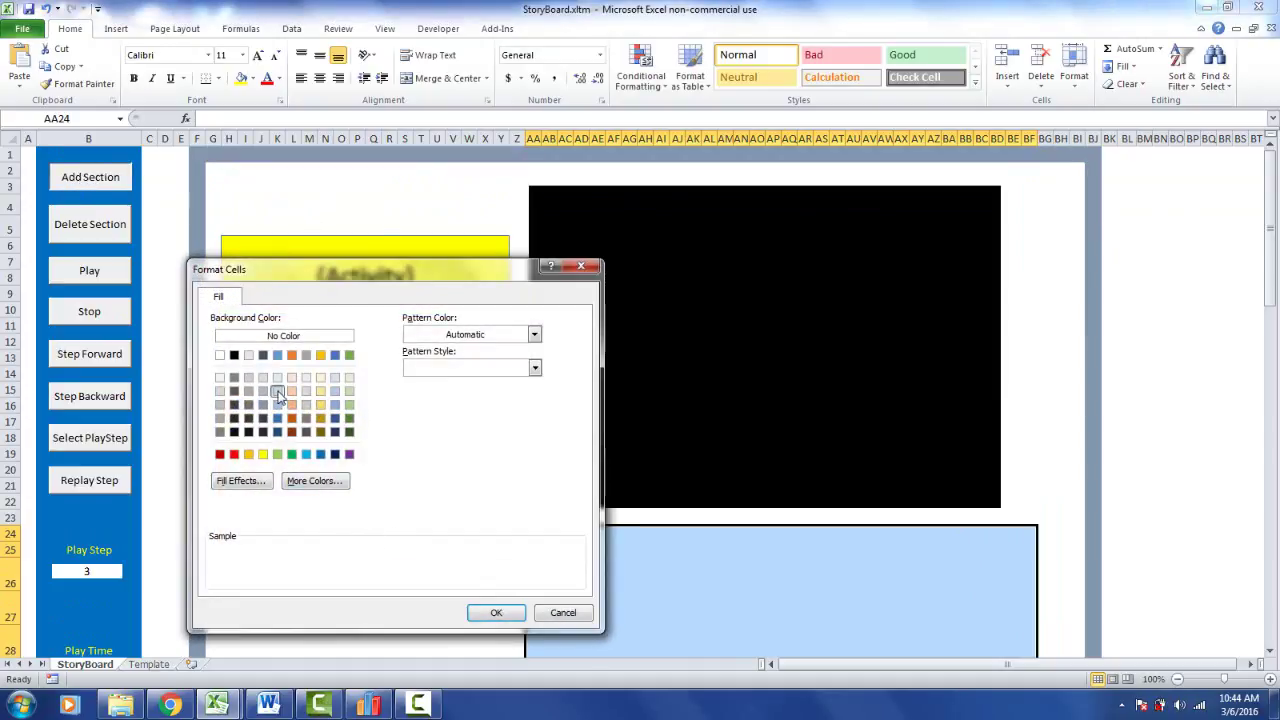
pyautogui.click(496, 614)
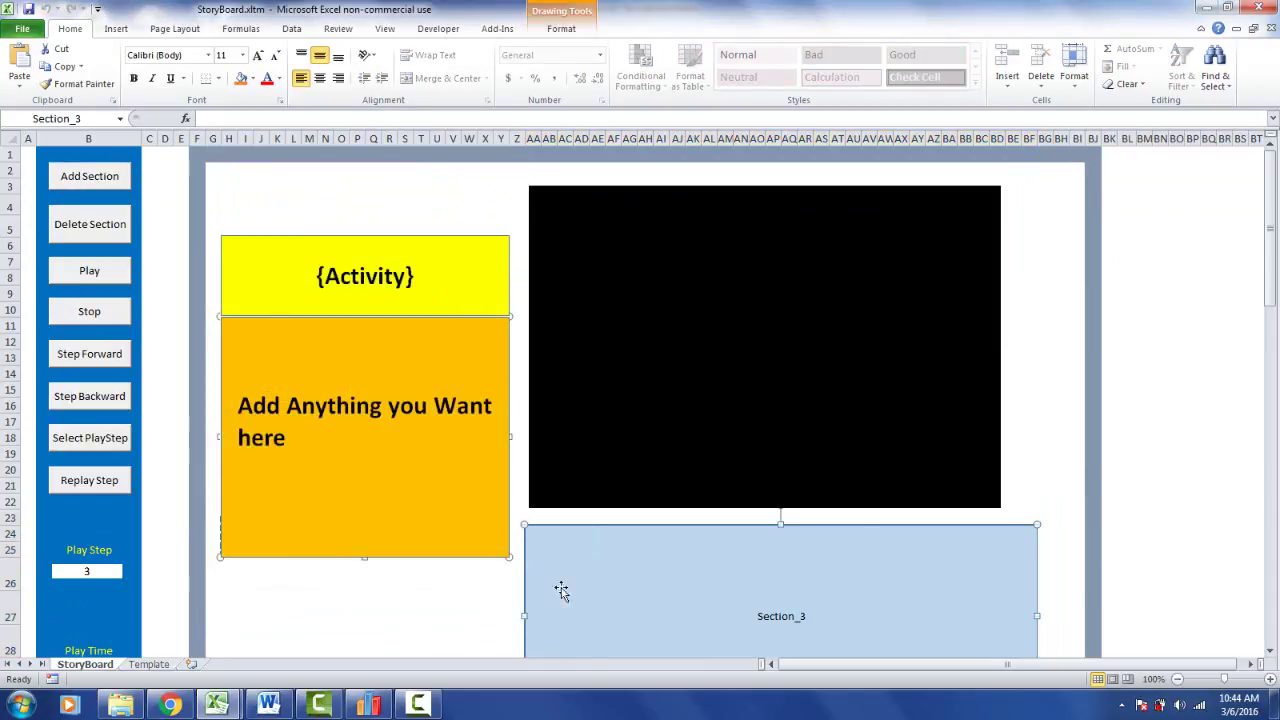
pyautogui.moveTo(1273, 262); pyautogui.dragTo(1272, 274)
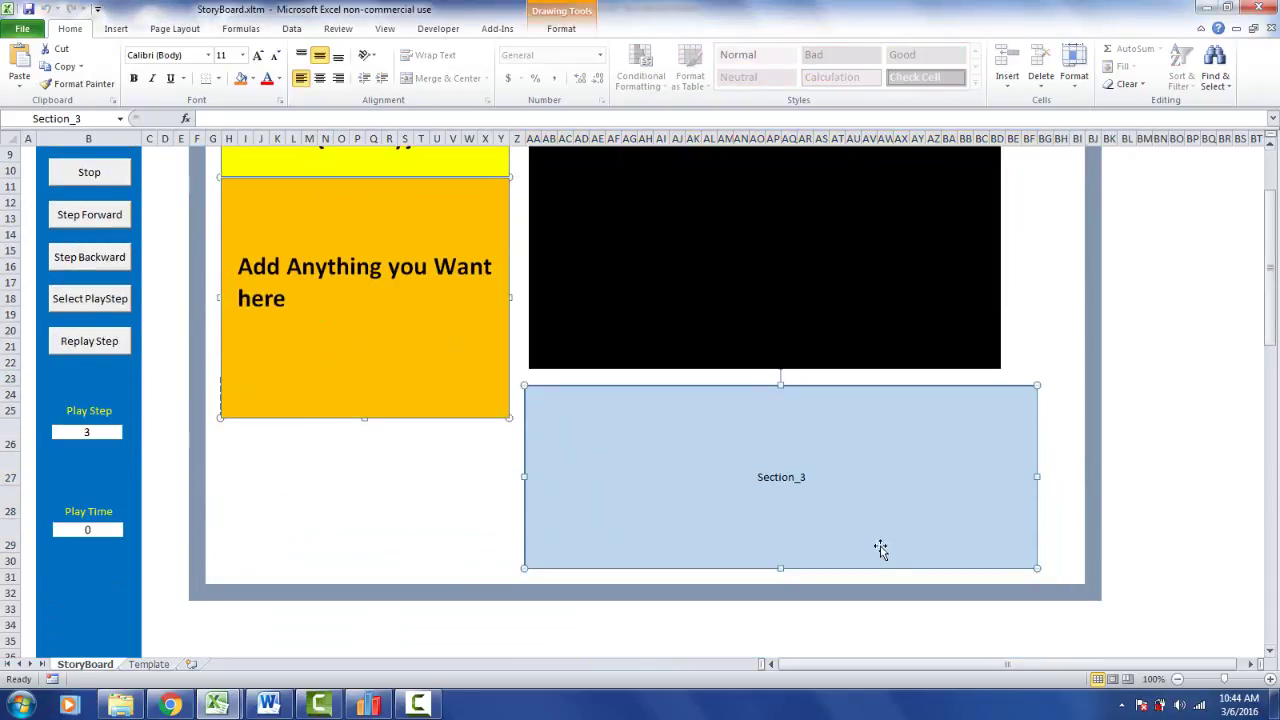
pyautogui.moveTo(810, 478); pyautogui.dragTo(769, 473)
# Step: Set the Section_3 box's font to red 24 point
pyautogui.rightClick(787, 477)
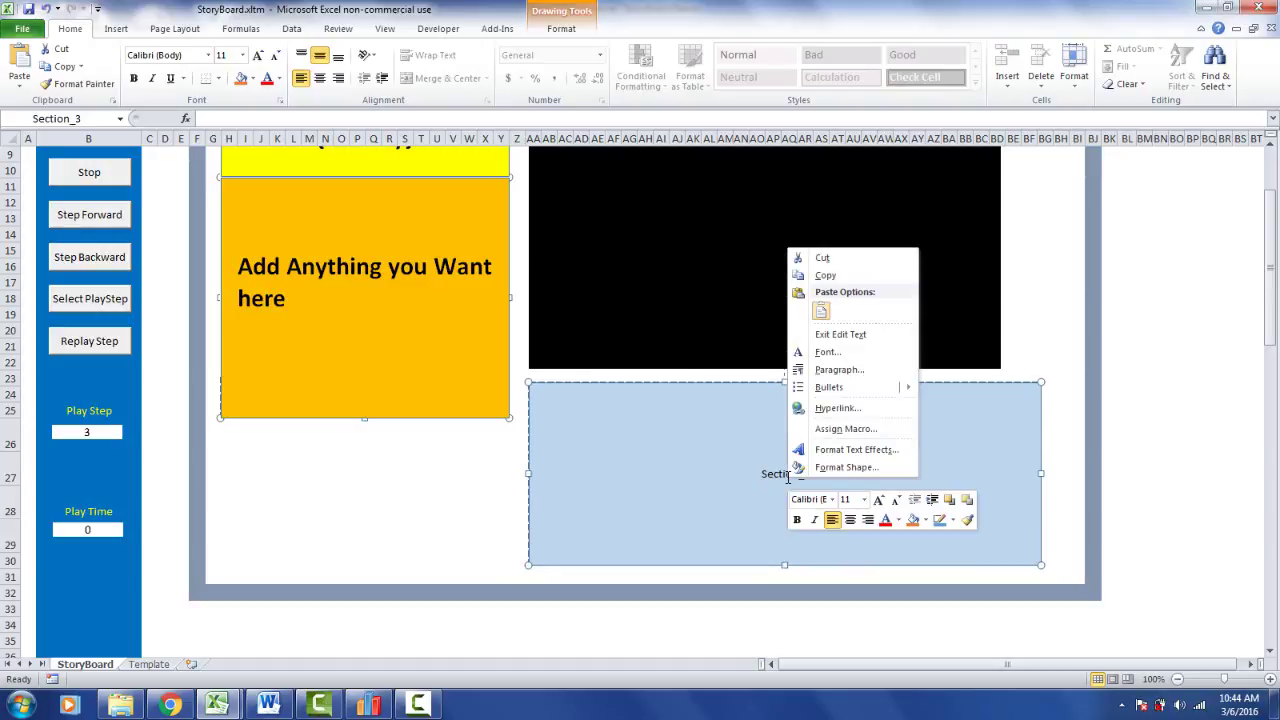
pyautogui.click(828, 353)
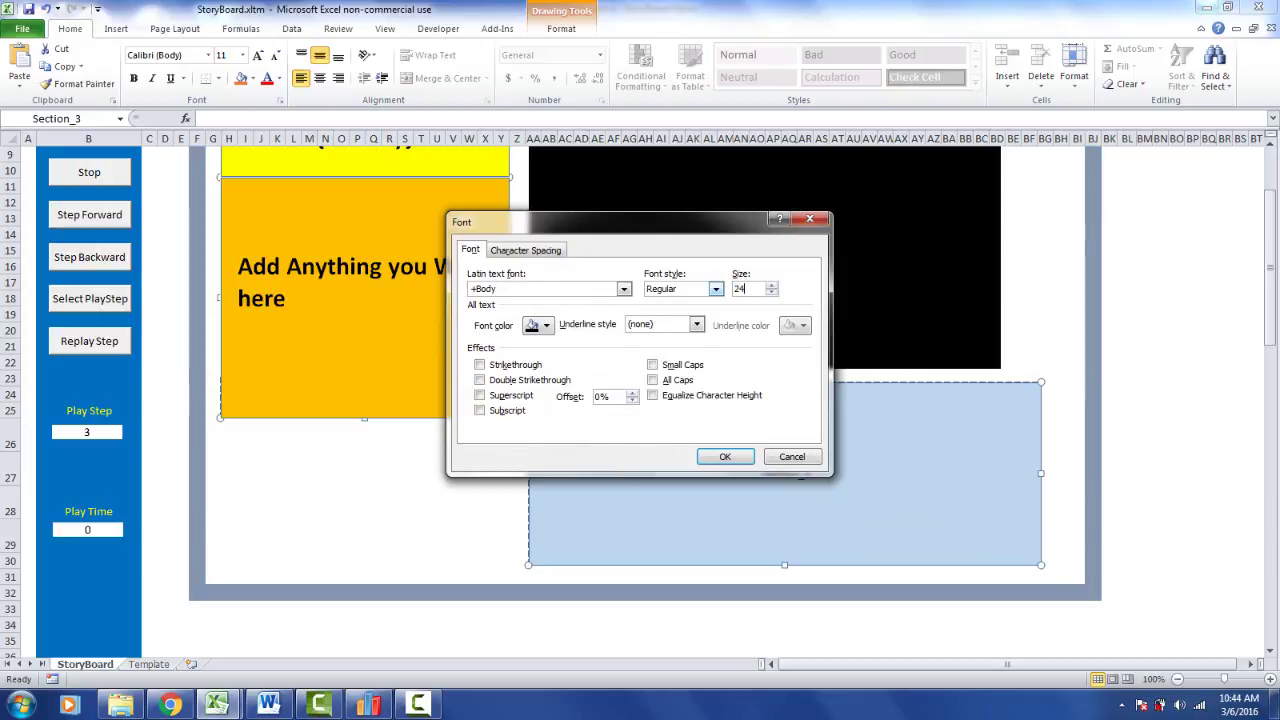
pyautogui.click(547, 327)
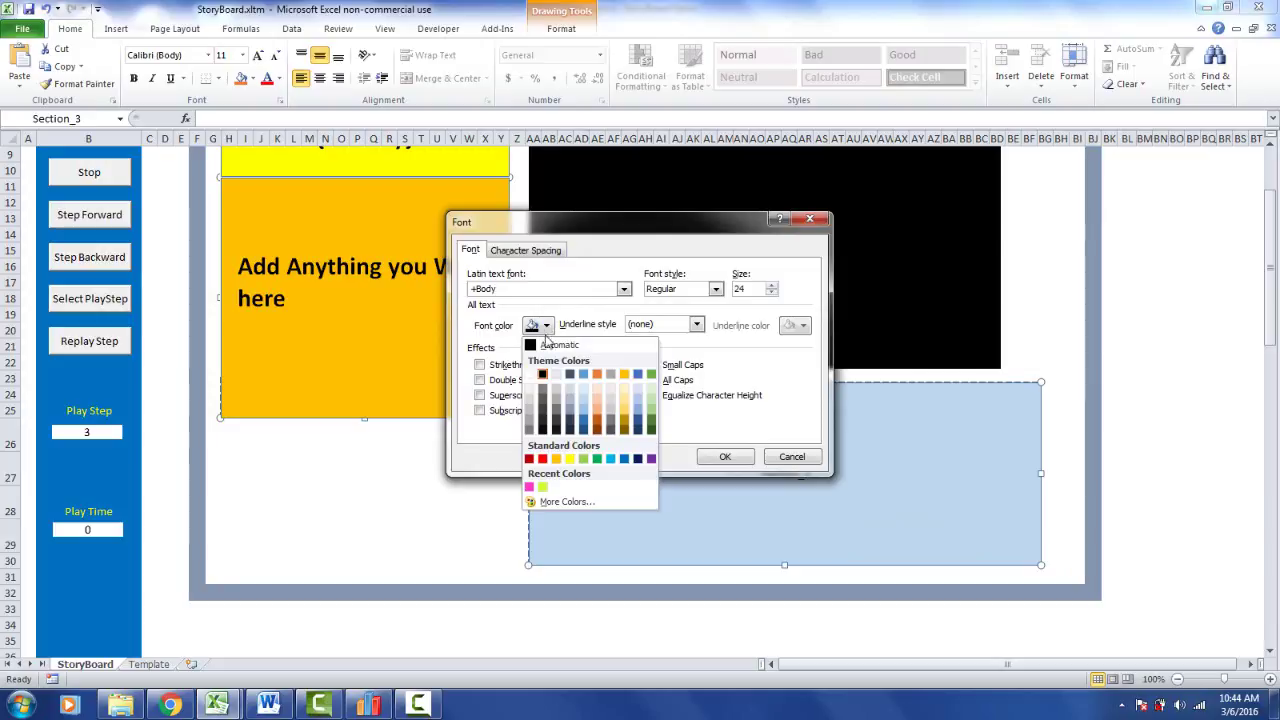
pyautogui.click(537, 460)
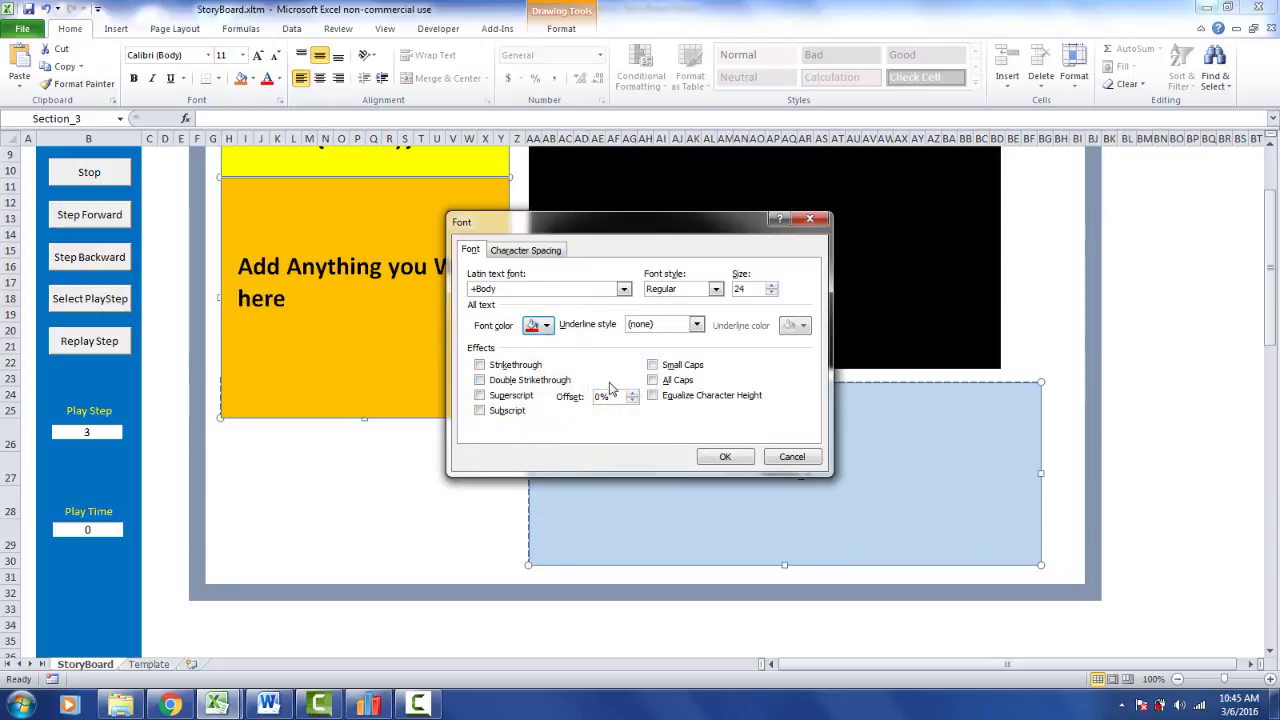
pyautogui.click(726, 462)
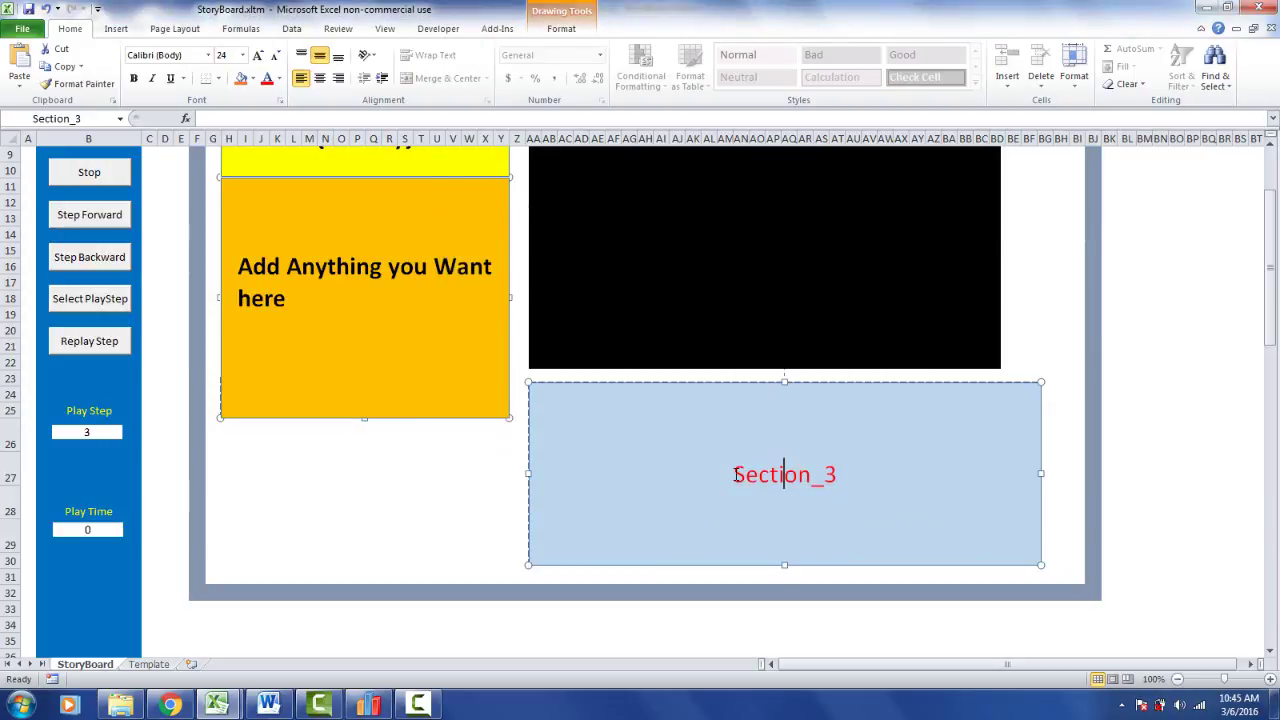
# Step: Replace the Section_3 text with 'Put Operator Notes Herw'
pyautogui.moveTo(737, 474); pyautogui.dragTo(840, 474)
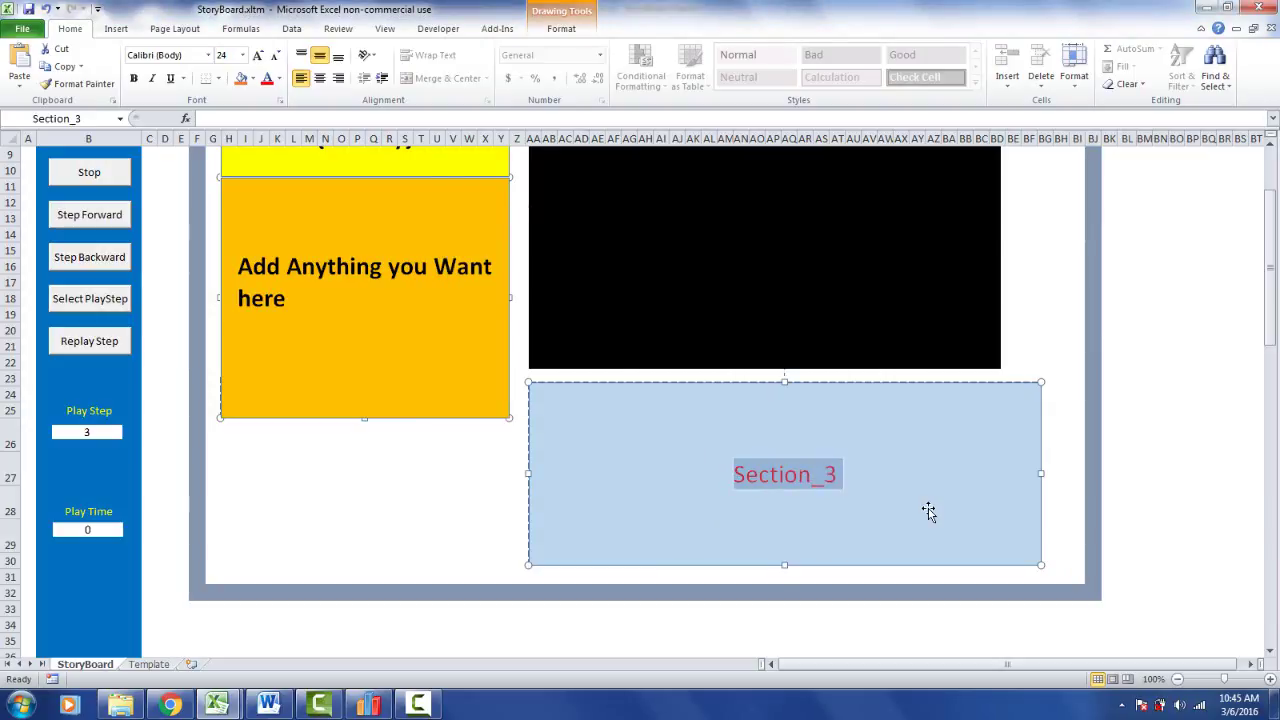
pyautogui.write('Put')
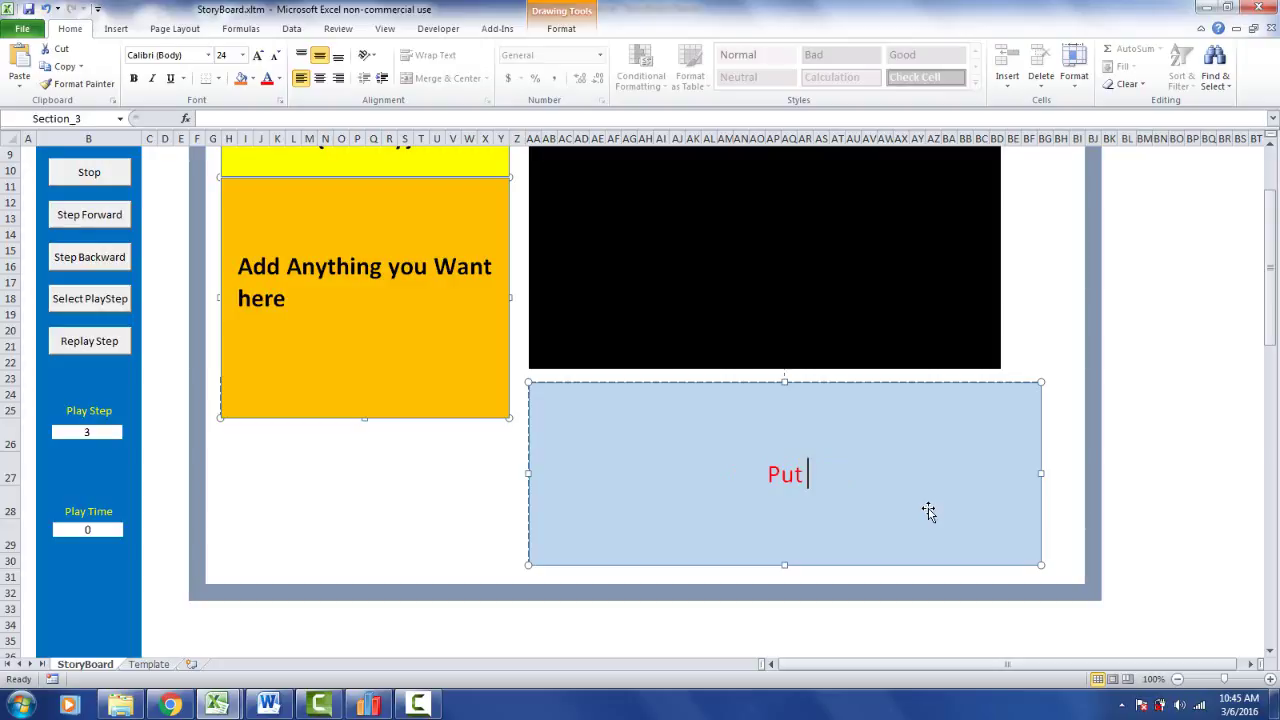
pyautogui.write(' Operator No')
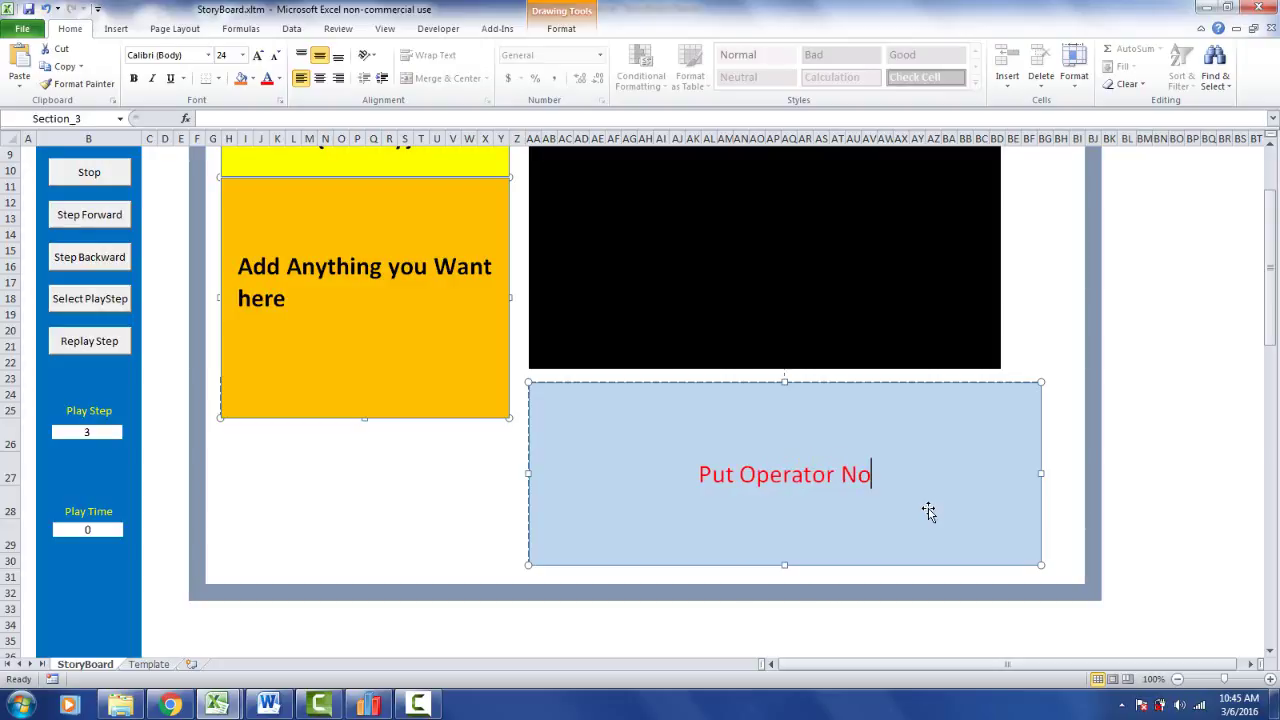
pyautogui.write('tes Her')
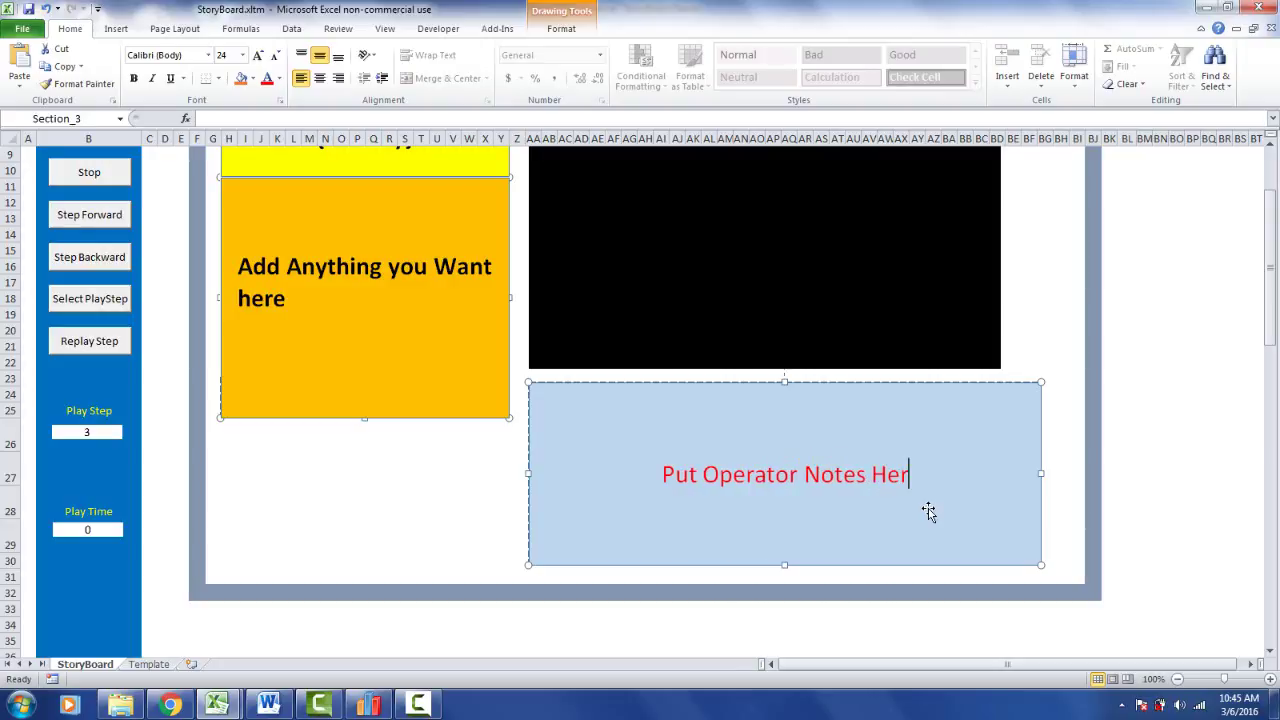
pyautogui.write('w')
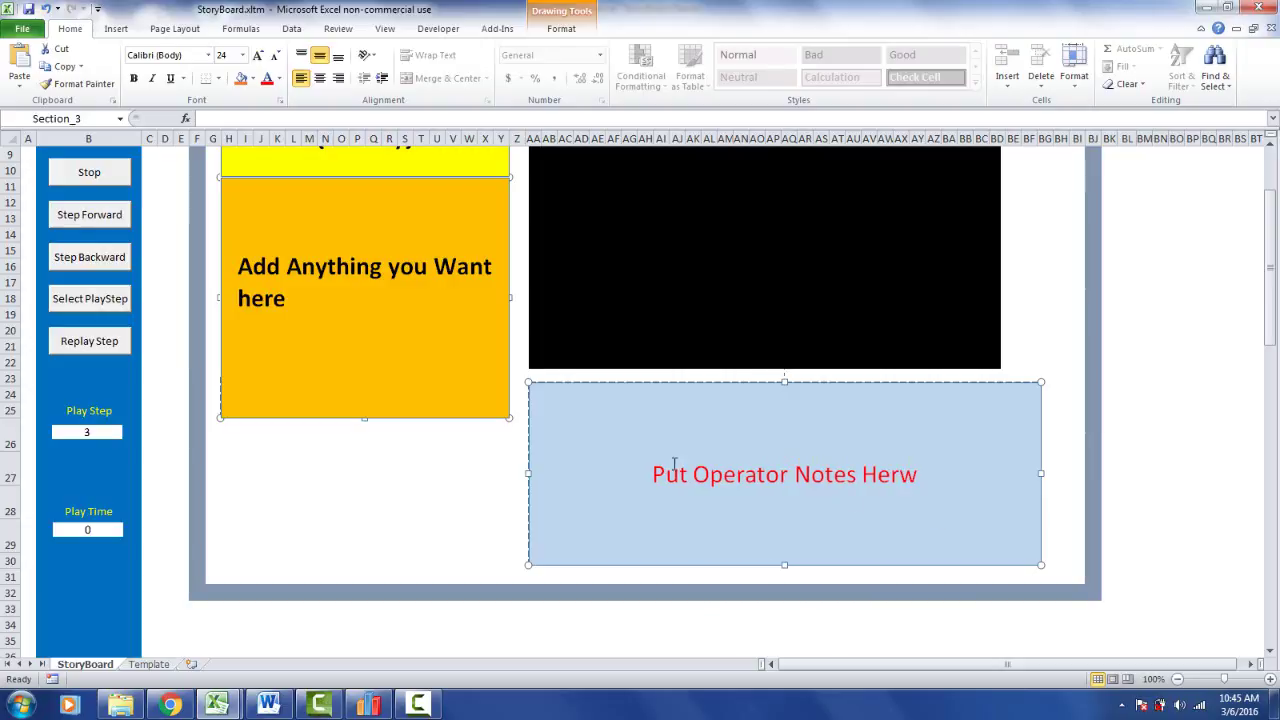
pyautogui.click(435, 488)
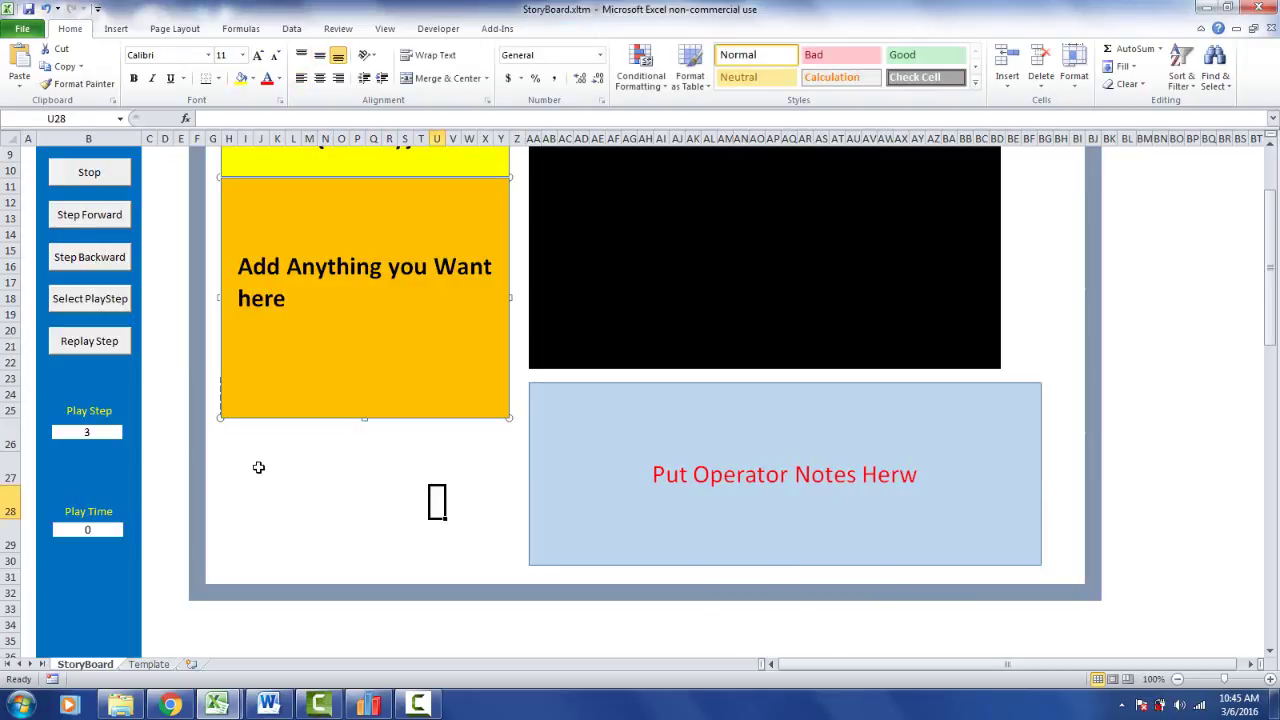
# Step: Enter the label 'Time' in row 27 starting at J27
pyautogui.moveTo(260, 478); pyautogui.dragTo(320, 483)
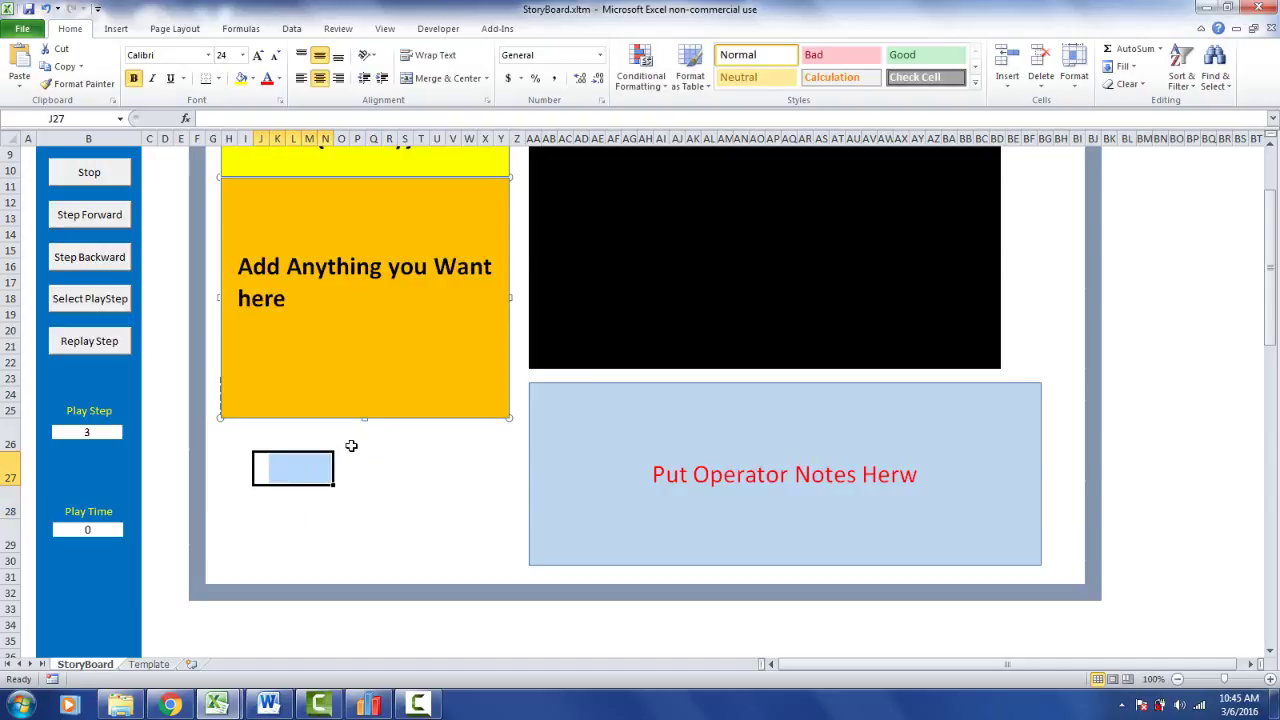
pyautogui.write('Time')
pyautogui.click(326, 468)
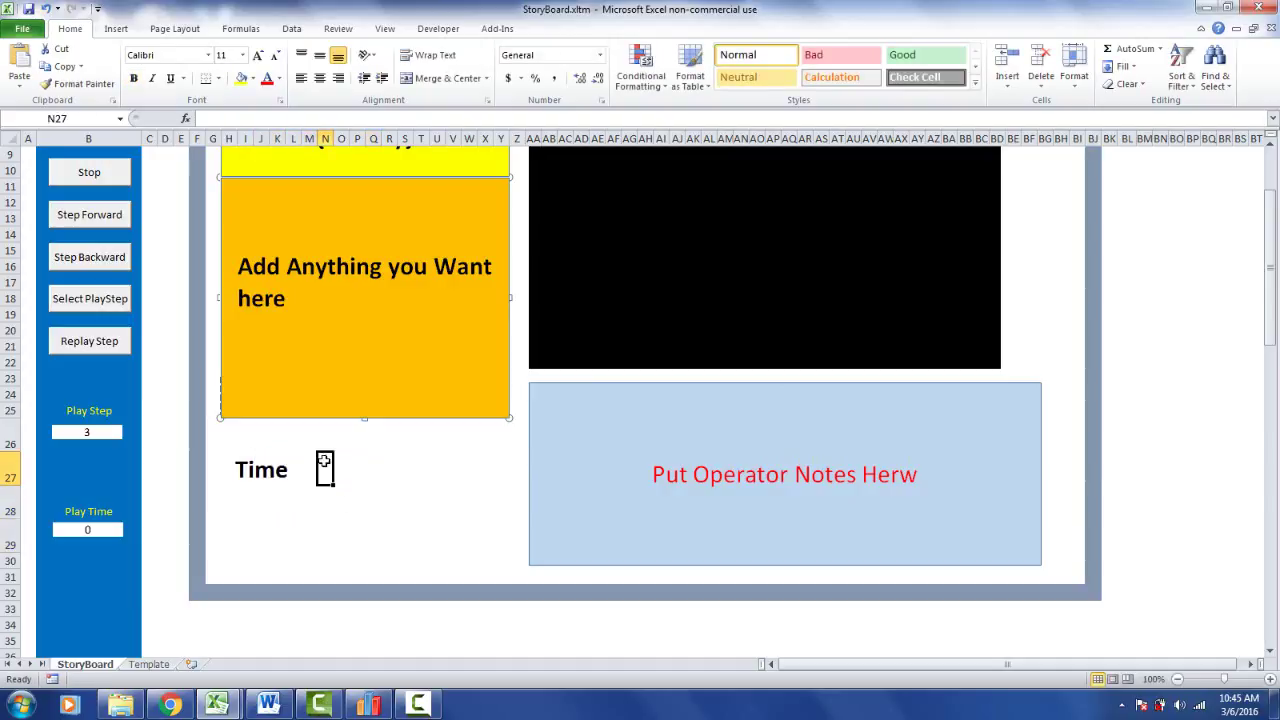
# Step: Add an orange-filled section box over N27:S27 beside the Time label
pyautogui.moveTo(324, 462); pyautogui.dragTo(416, 468)
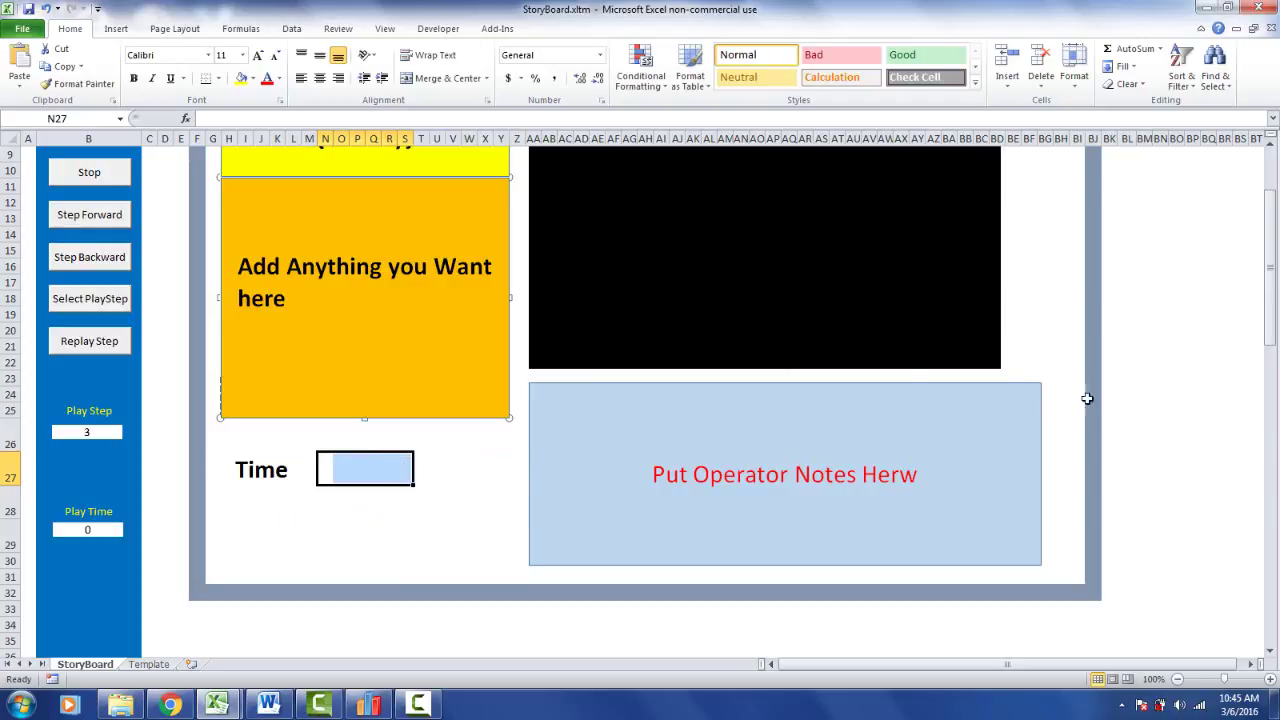
pyautogui.moveTo(1273, 284); pyautogui.dragTo(1273, 262)
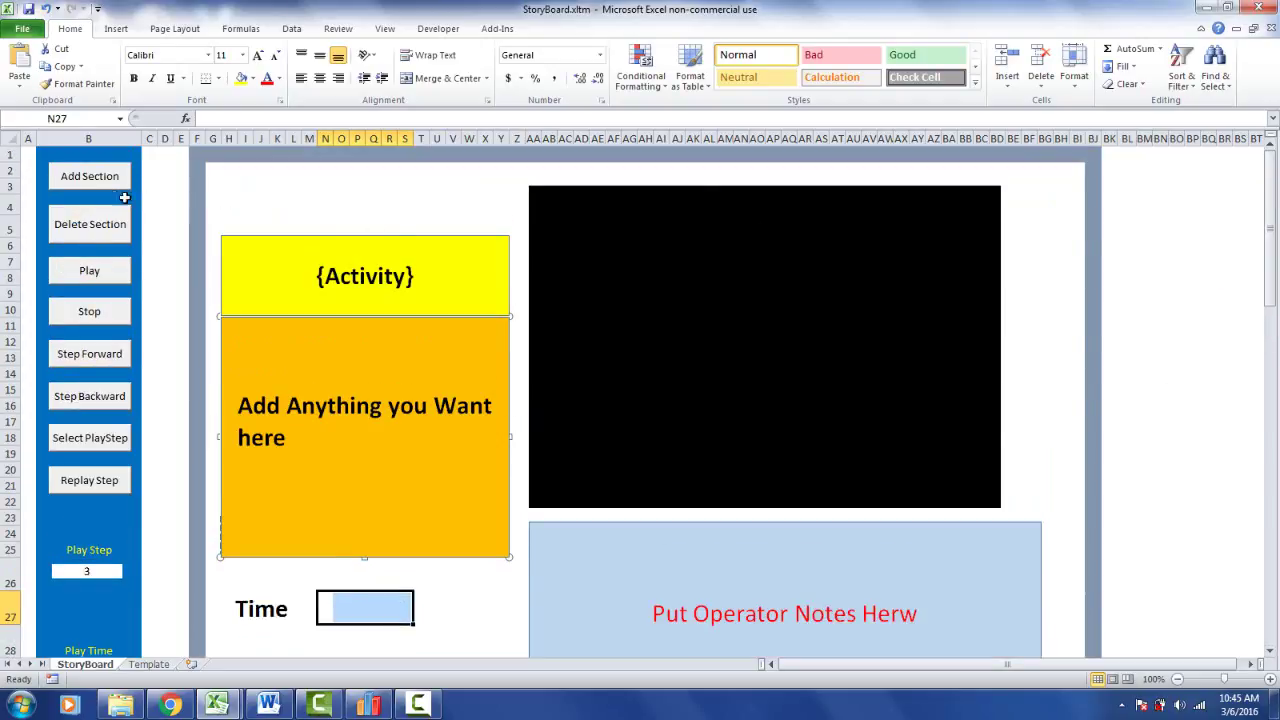
pyautogui.click(95, 188)
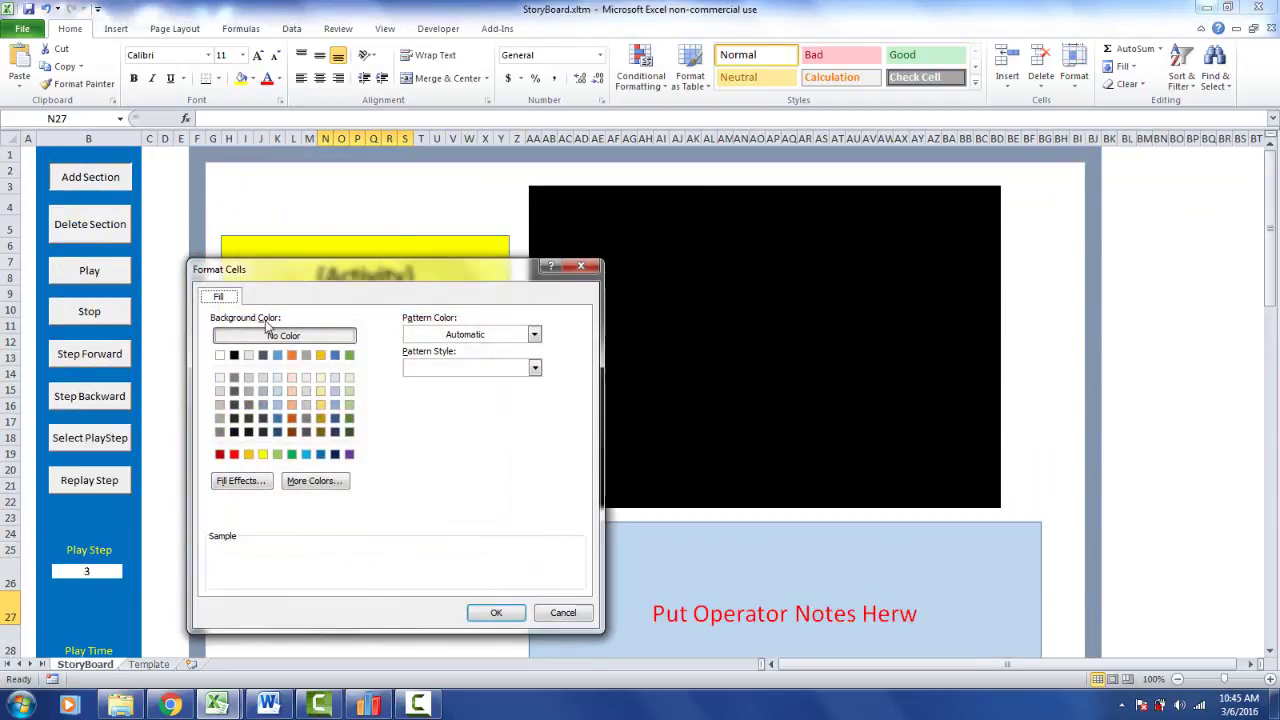
pyautogui.click(291, 356)
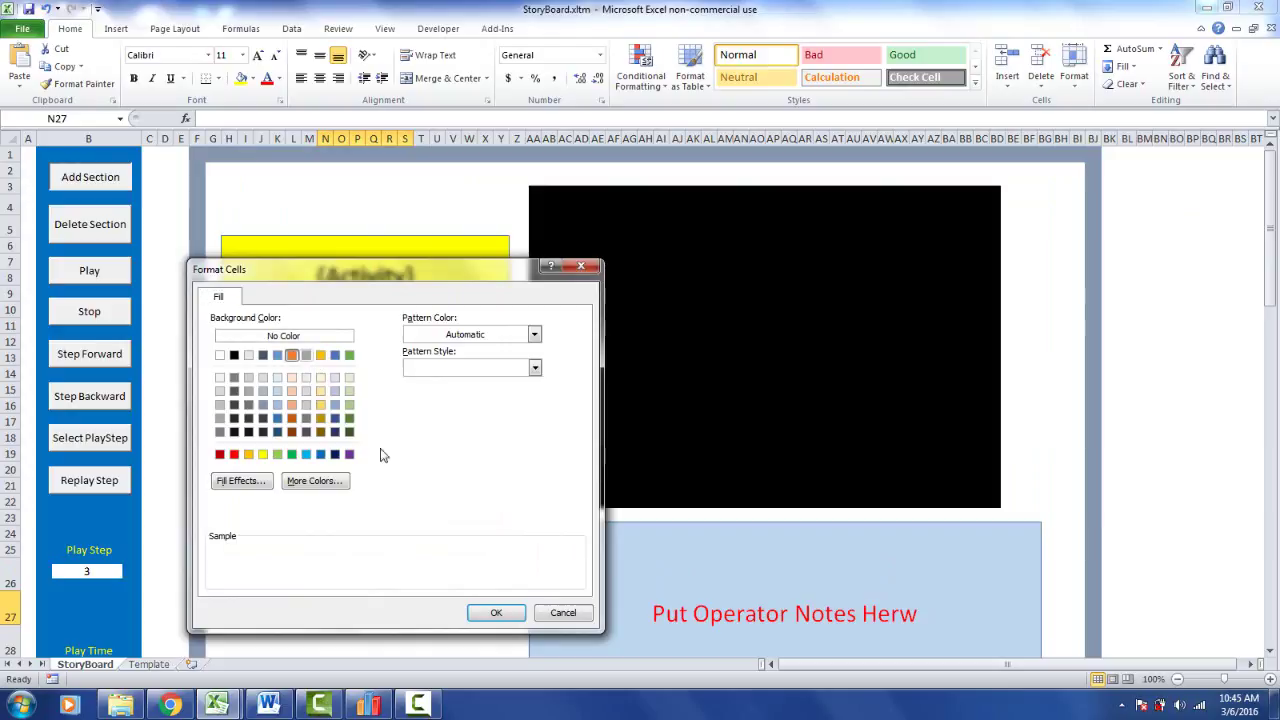
pyautogui.click(493, 612)
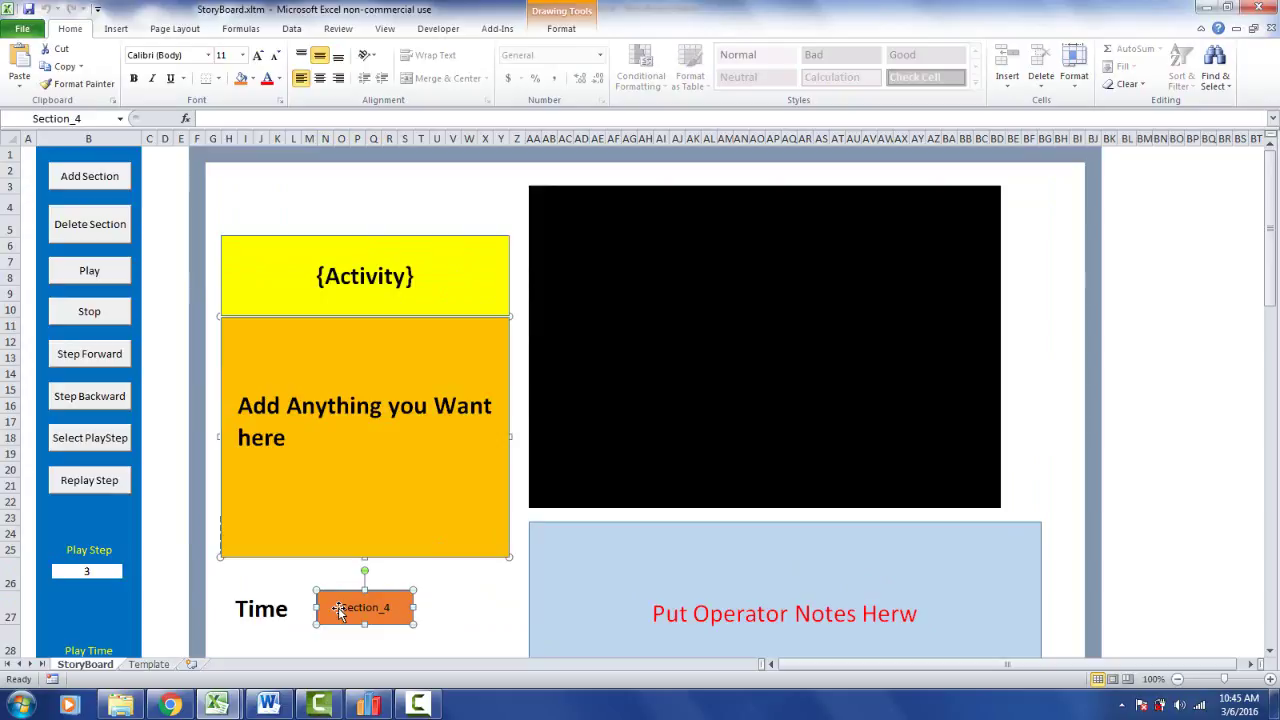
# Step: Set the Section_4 box's font to bold 24 point
pyautogui.rightClick(346, 610)
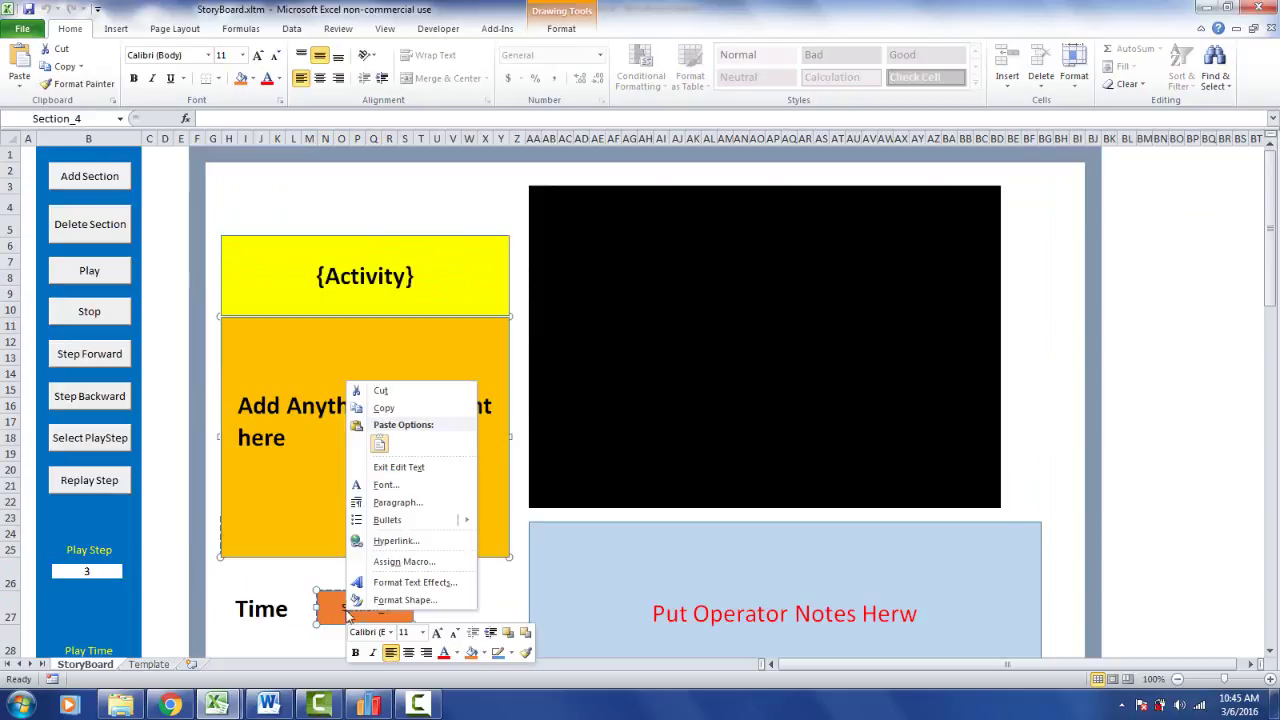
pyautogui.click(433, 469)
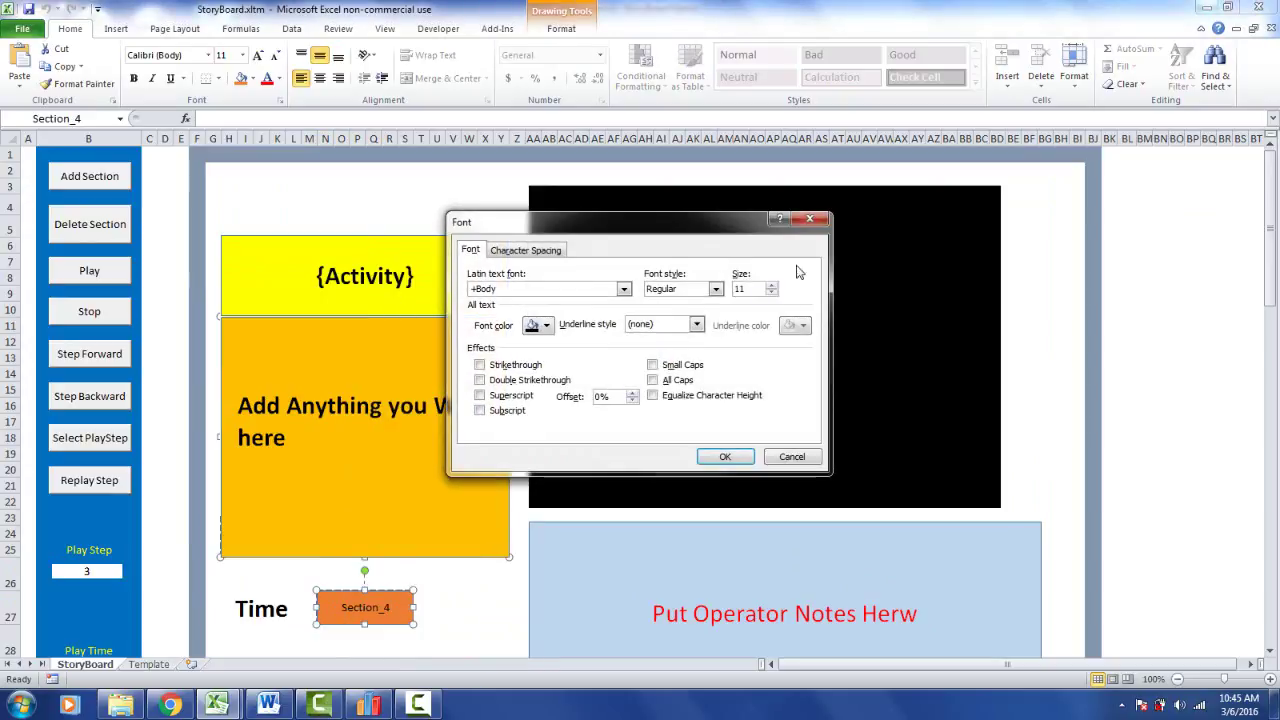
pyautogui.doubleClick(742, 289)
pyautogui.write('24')
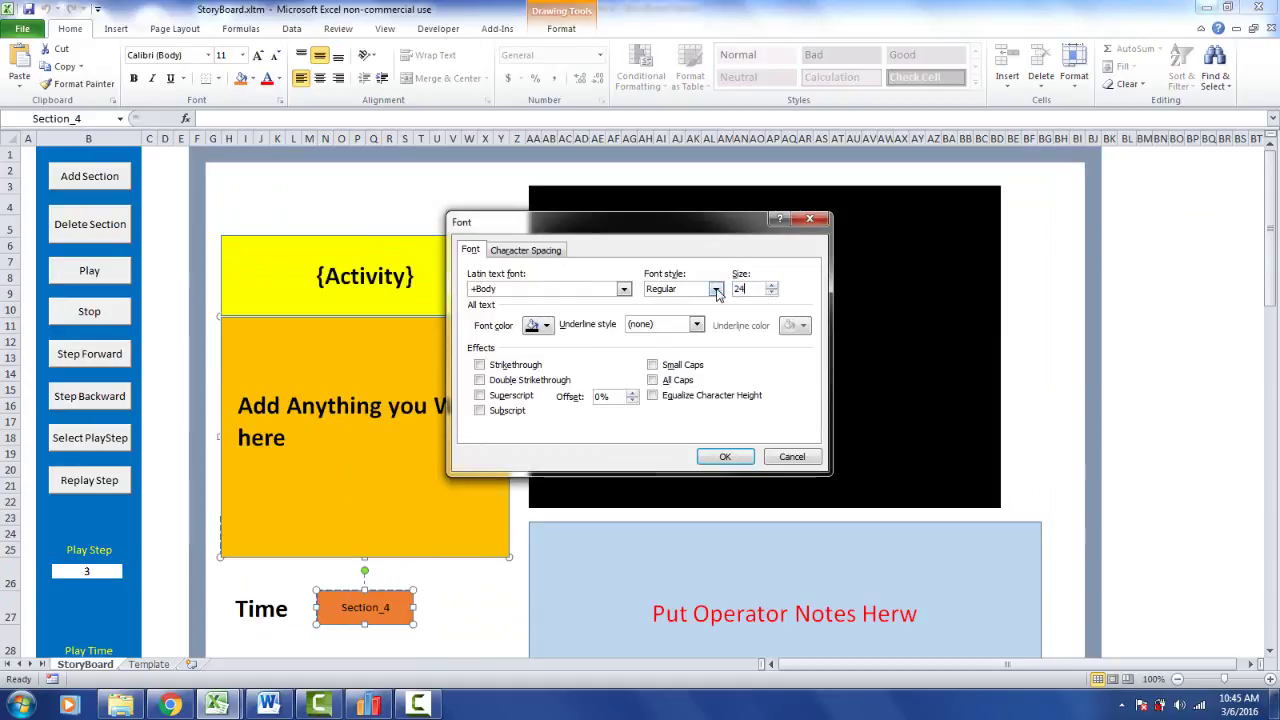
pyautogui.click(716, 289)
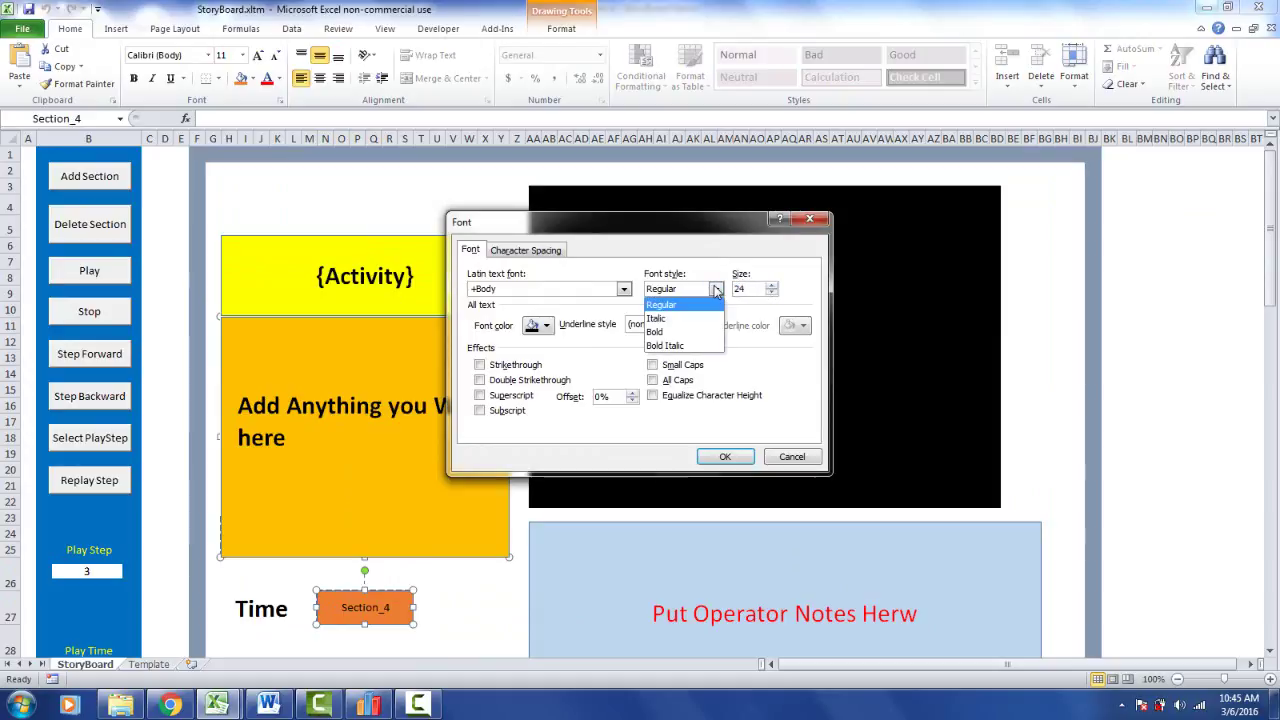
pyautogui.click(662, 331)
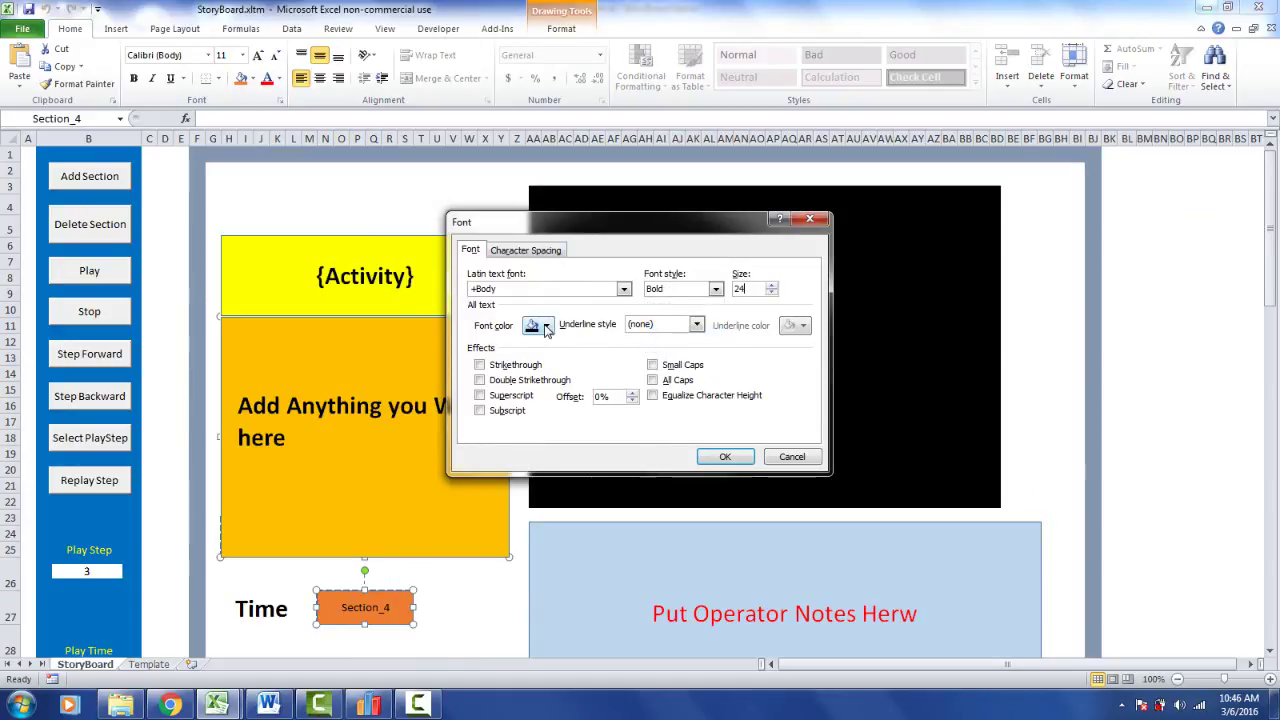
pyautogui.click(722, 457)
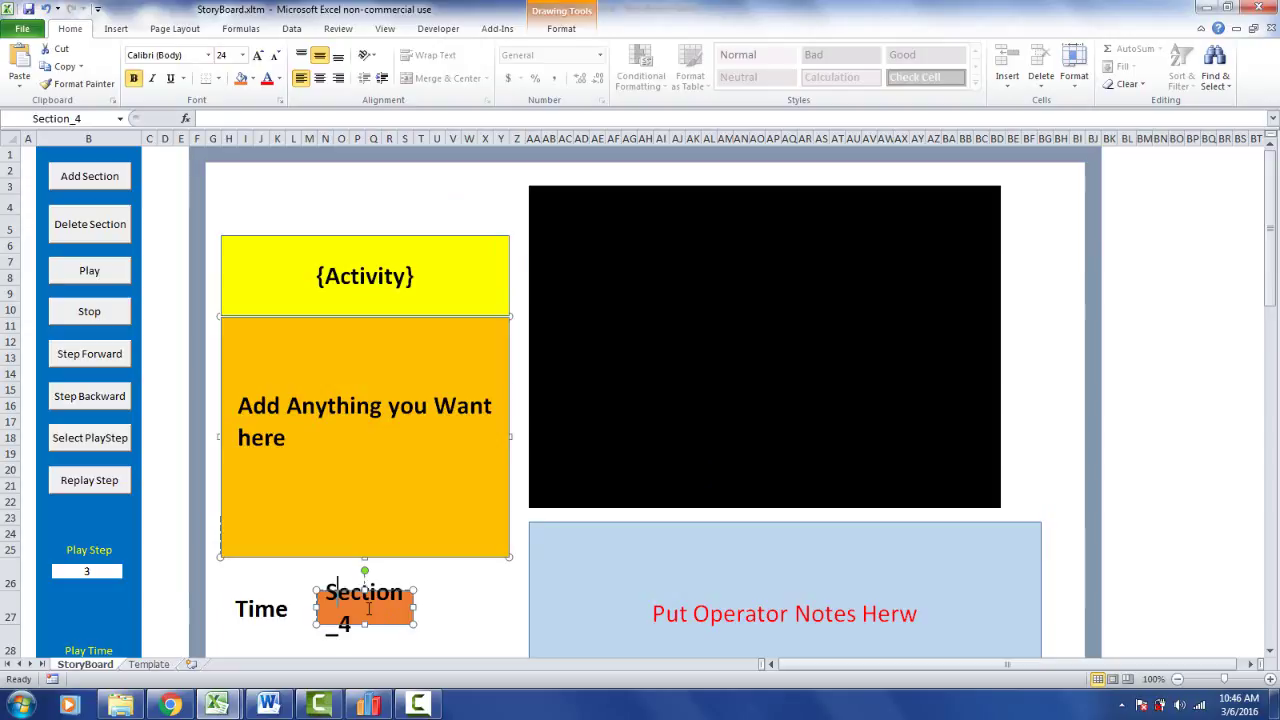
# Step: Replace the Section_4 text with {Time}
pyautogui.press('Delete')
pyautogui.press('Delete')
pyautogui.press('Delete')
pyautogui.press('Delete')
pyautogui.press('Delete')
pyautogui.press('Delete')
pyautogui.press('Delete')
pyautogui.press('Delete')
pyautogui.write('{Time}')
pyautogui.click(468, 638)
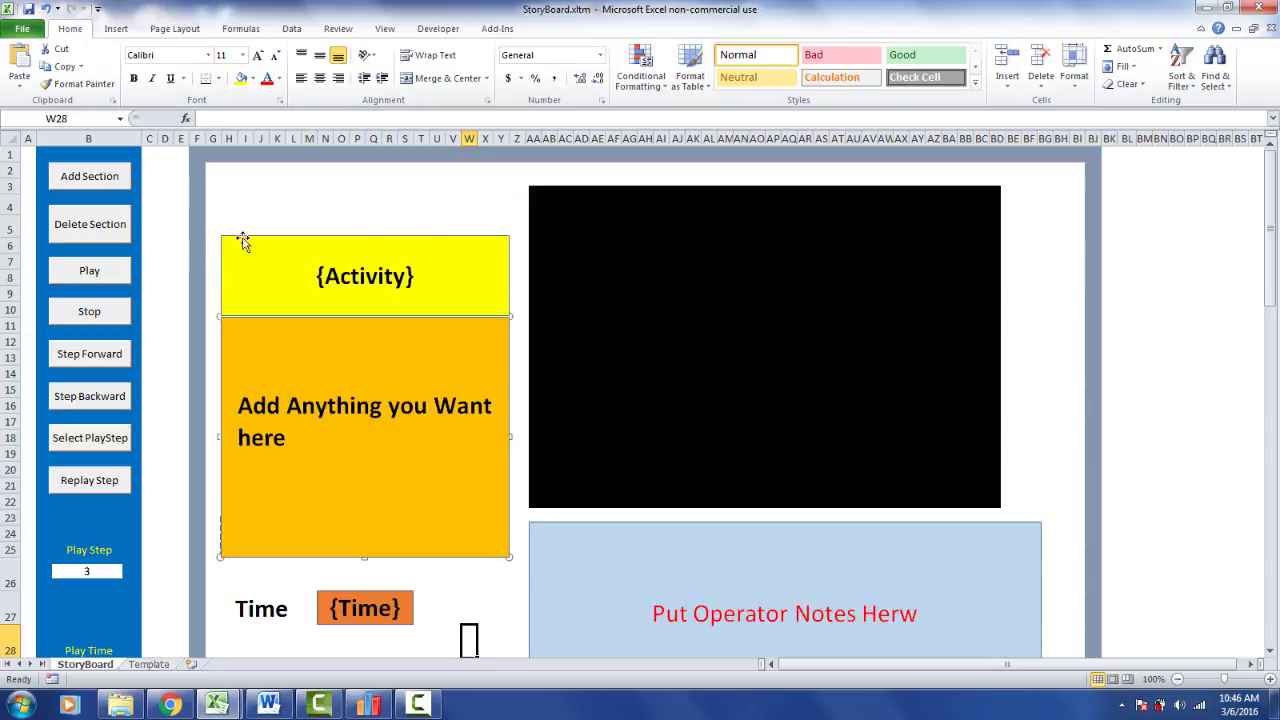
# Step: Save over the existing StoryBoard.xltm as a macro-enabled template, confirming the replacement
pyautogui.click(24, 29)
pyautogui.click(42, 77)
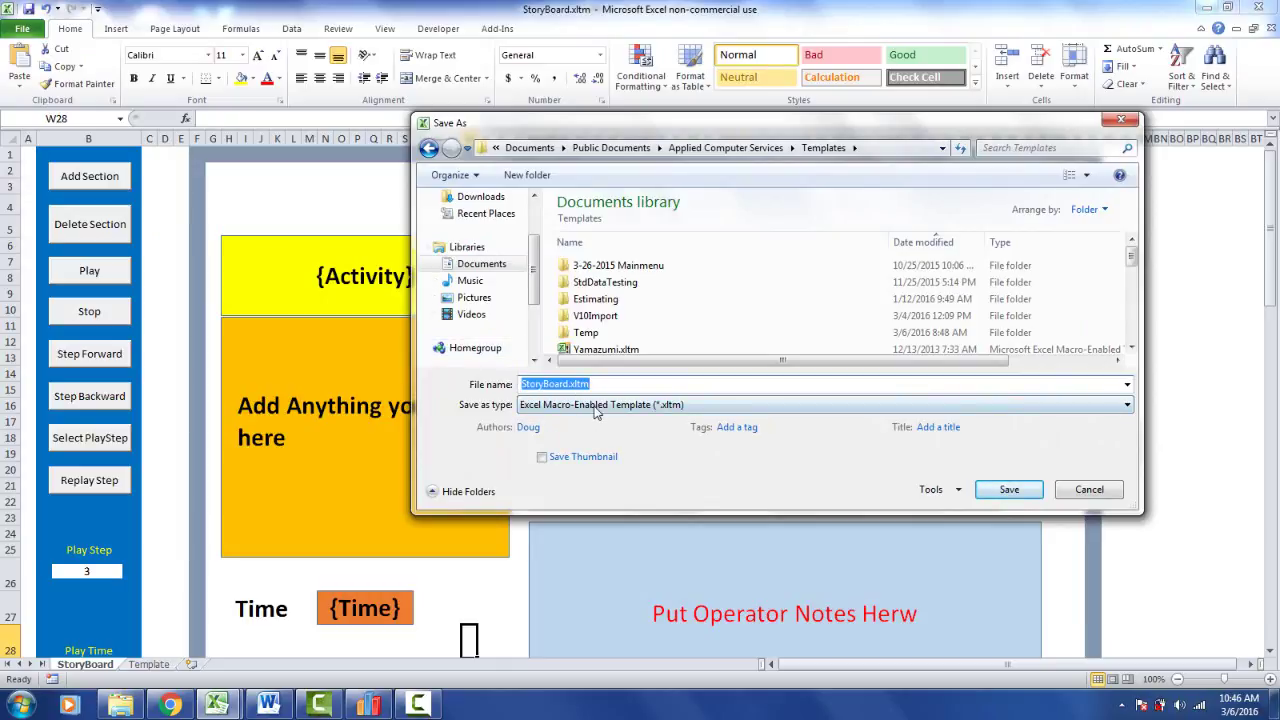
pyautogui.click(1007, 489)
pyautogui.click(686, 360)
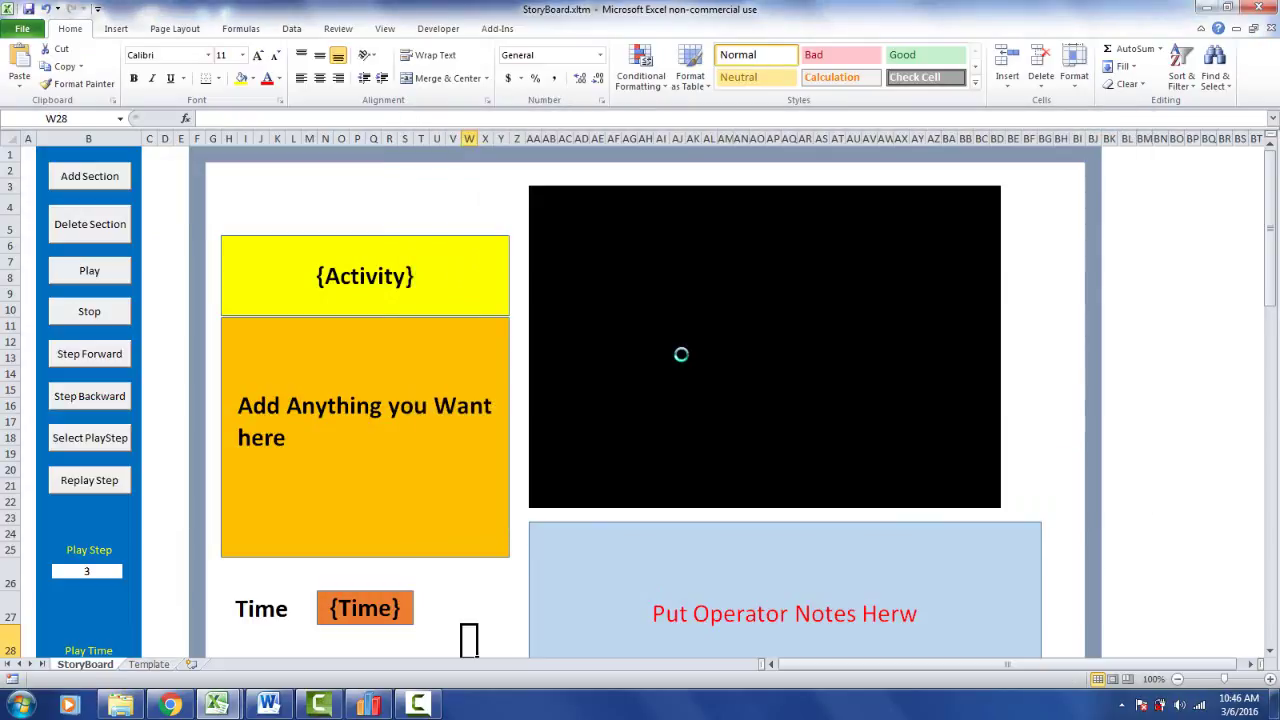
pyautogui.click(1261, 10)
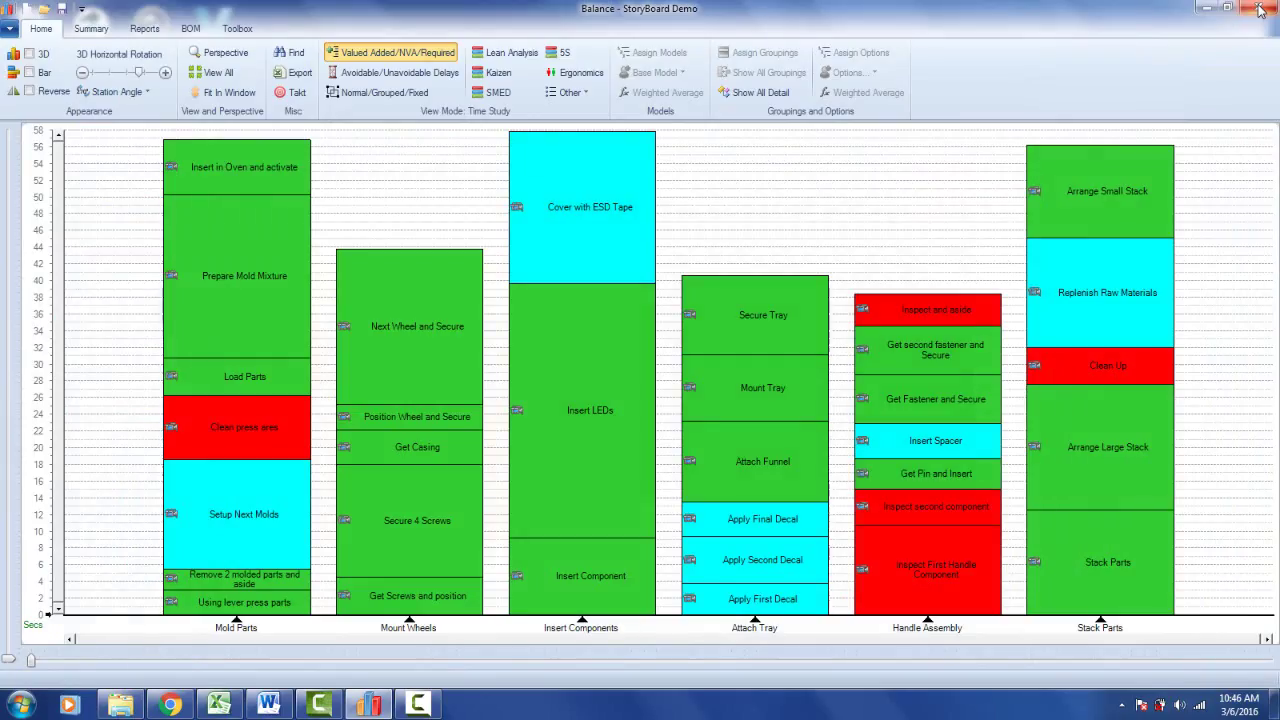
# Step: Generate a Story Board for the Insert Components station from its Balance chart context menu
pyautogui.rightClick(585, 633)
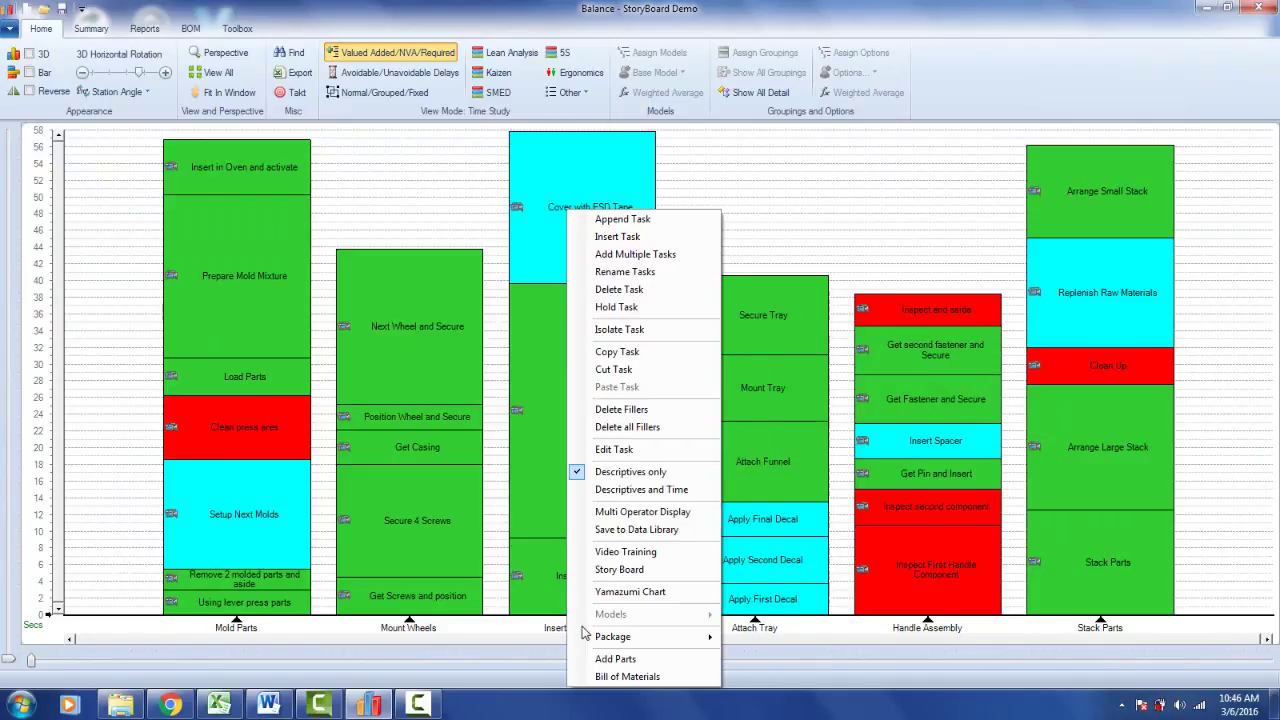
pyautogui.click(608, 568)
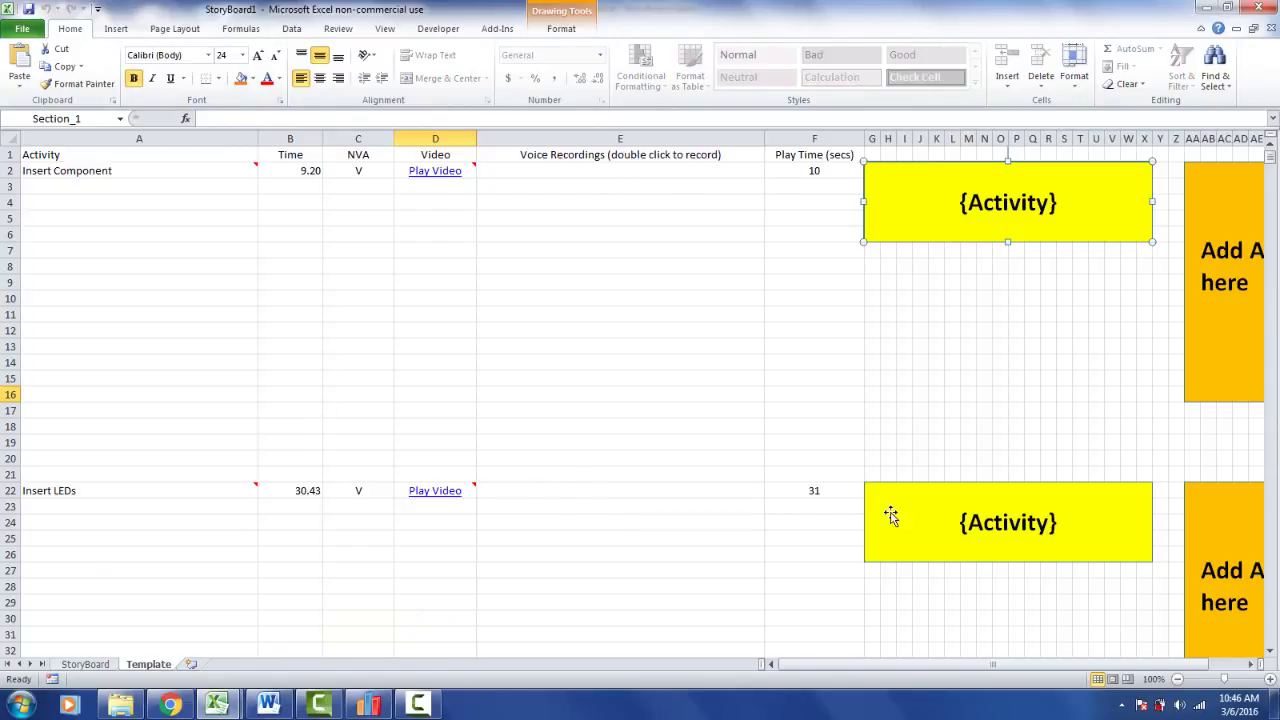
# Step: Change the top blue notes box text to 'Get parts and plave on circuit board'
pyautogui.moveTo(1251, 669); pyautogui.dragTo(1251, 669)
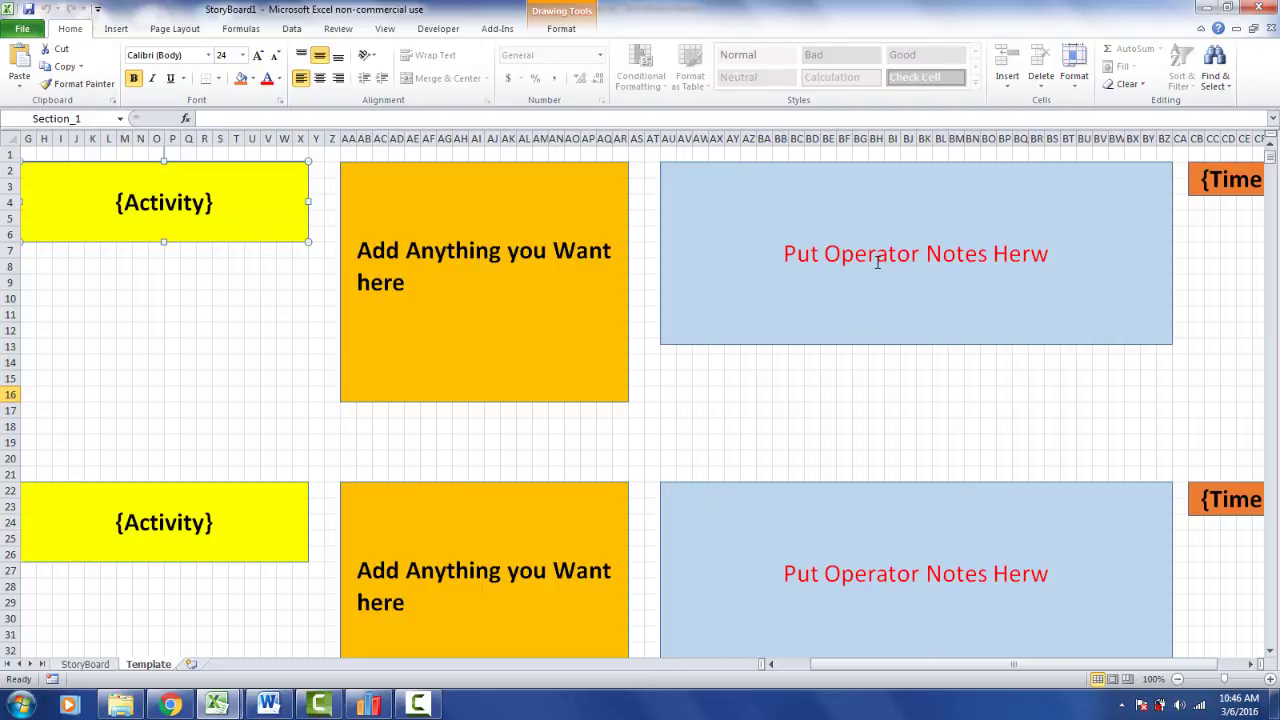
pyautogui.moveTo(851, 668)
pyautogui.mouseDown()
pyautogui.moveTo(775, 668)
pyautogui.moveTo(870, 661)
pyautogui.mouseUp()
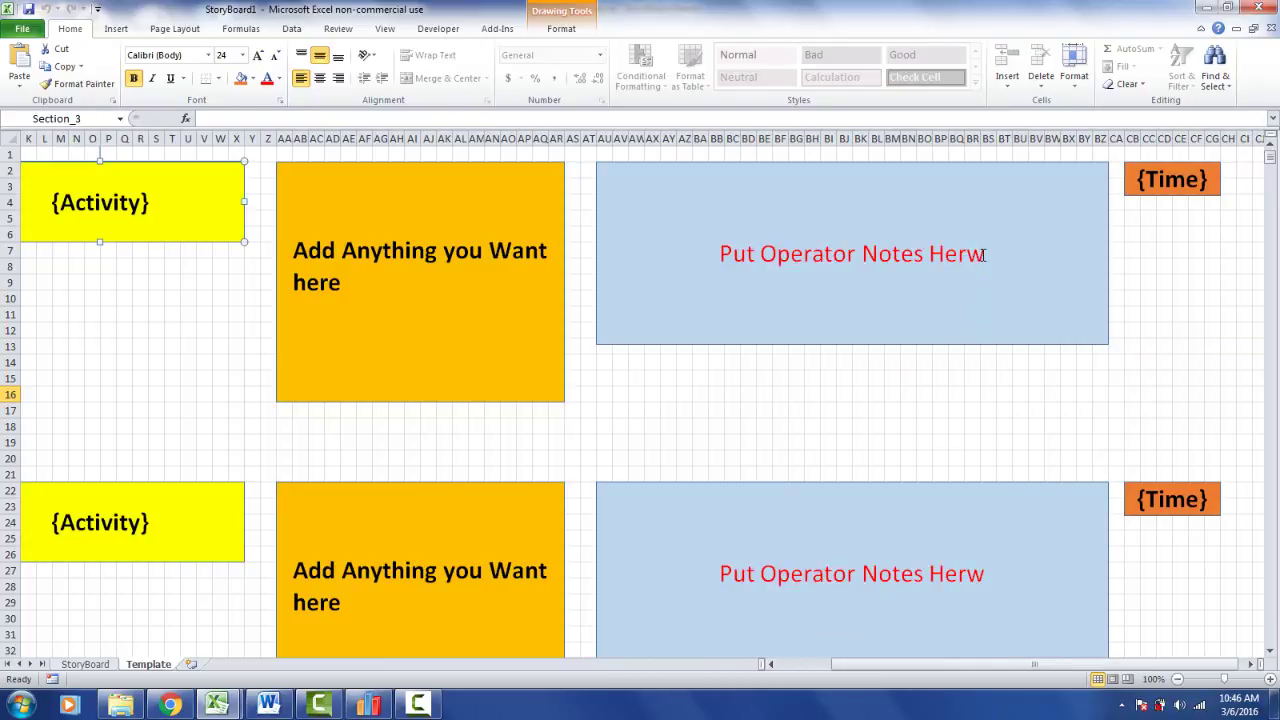
pyautogui.moveTo(983, 255); pyautogui.dragTo(734, 253)
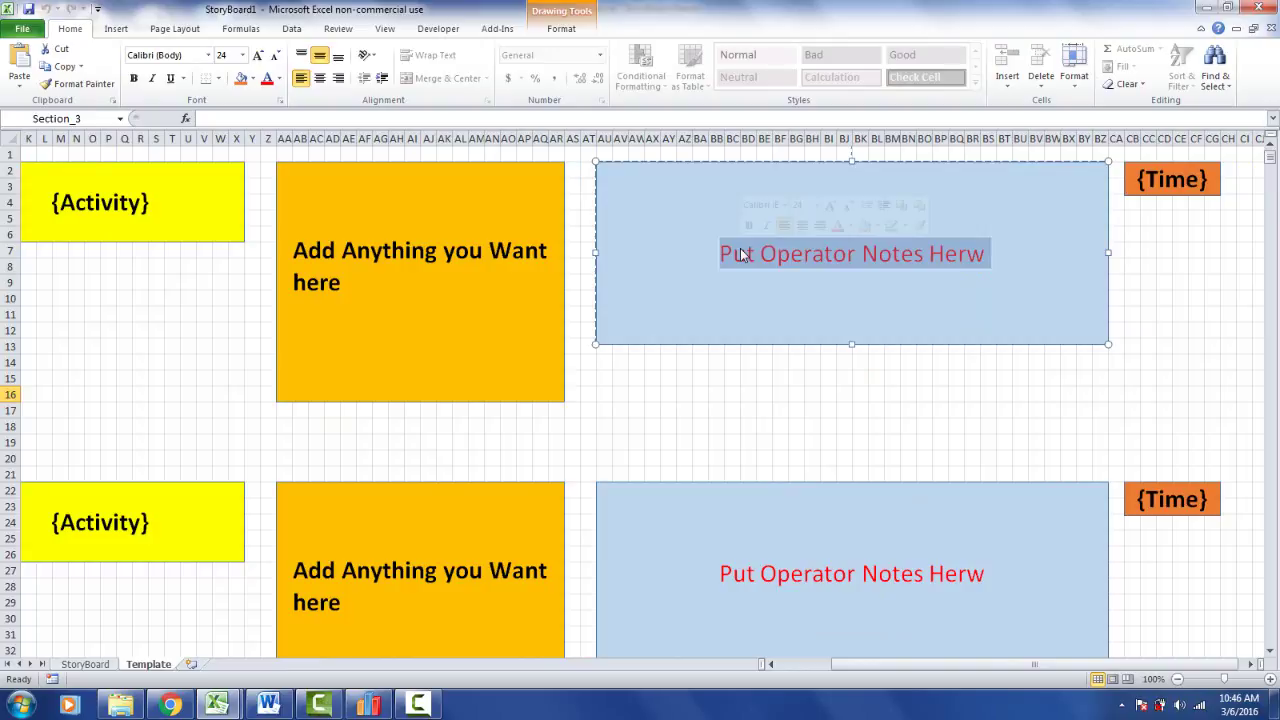
pyautogui.write('Get pa')
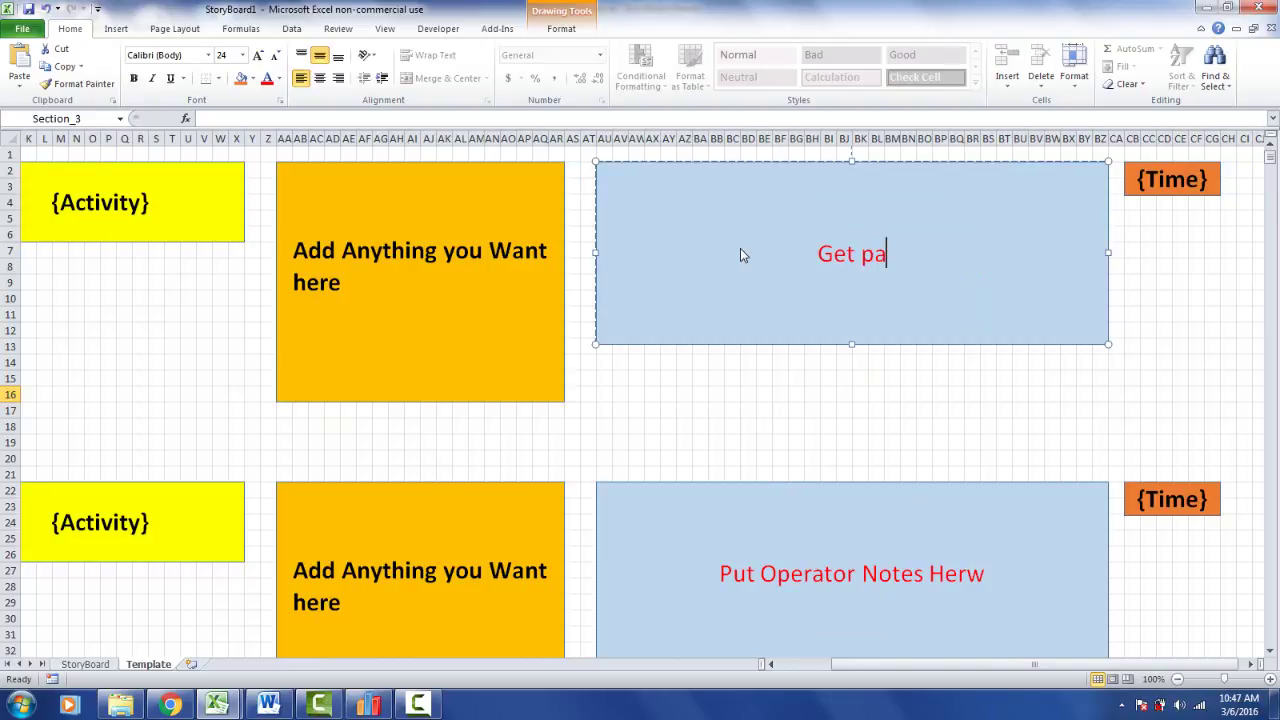
pyautogui.write('rts and')
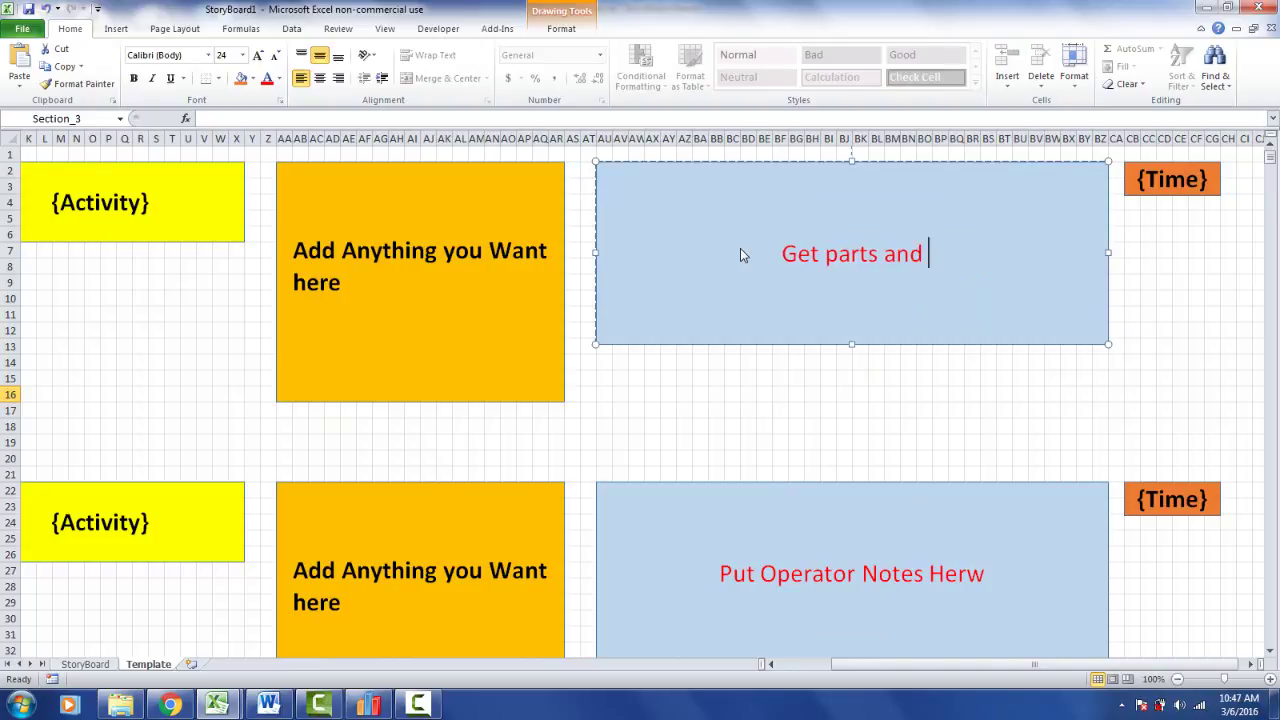
pyautogui.write(' plave o')
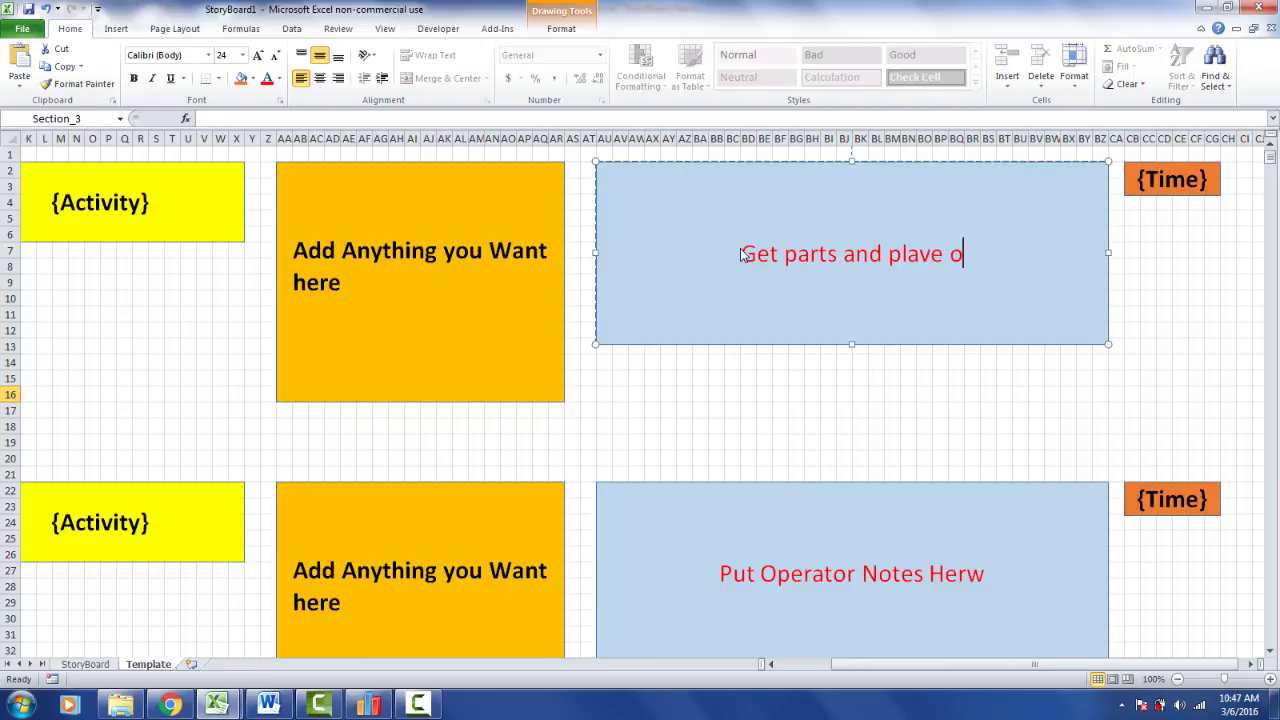
pyautogui.write('n circ')
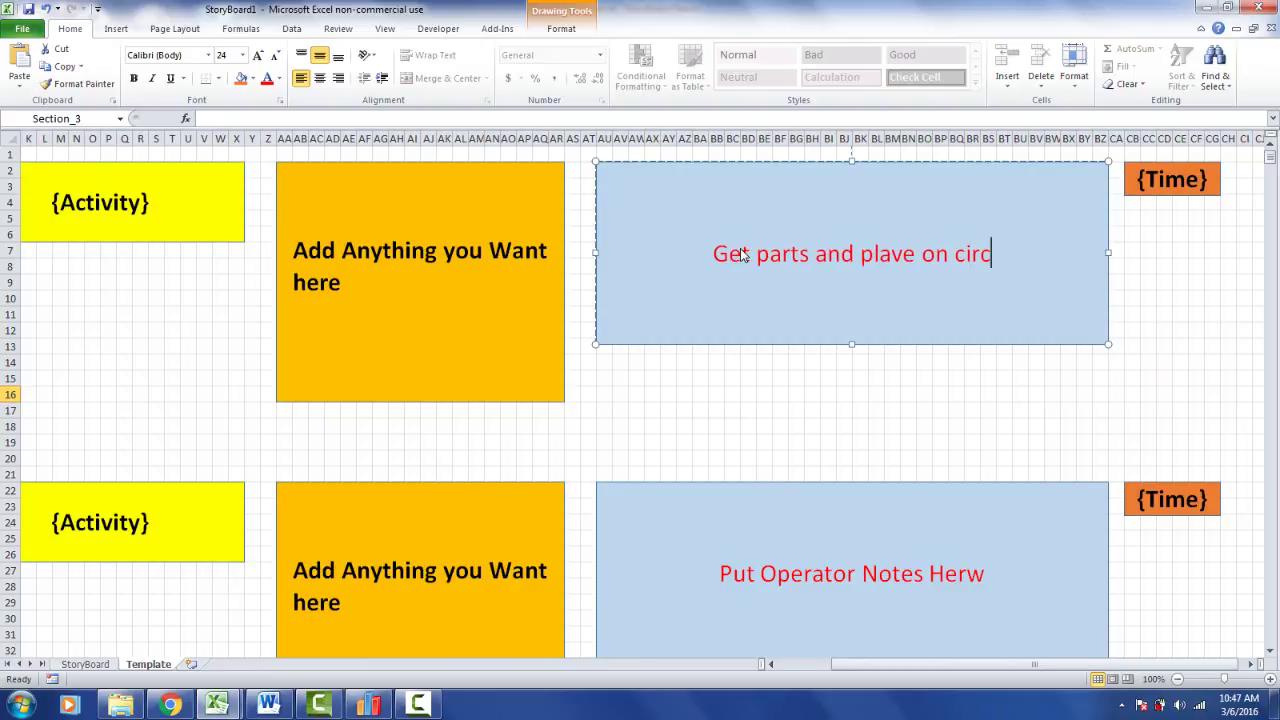
pyautogui.write('uit board')
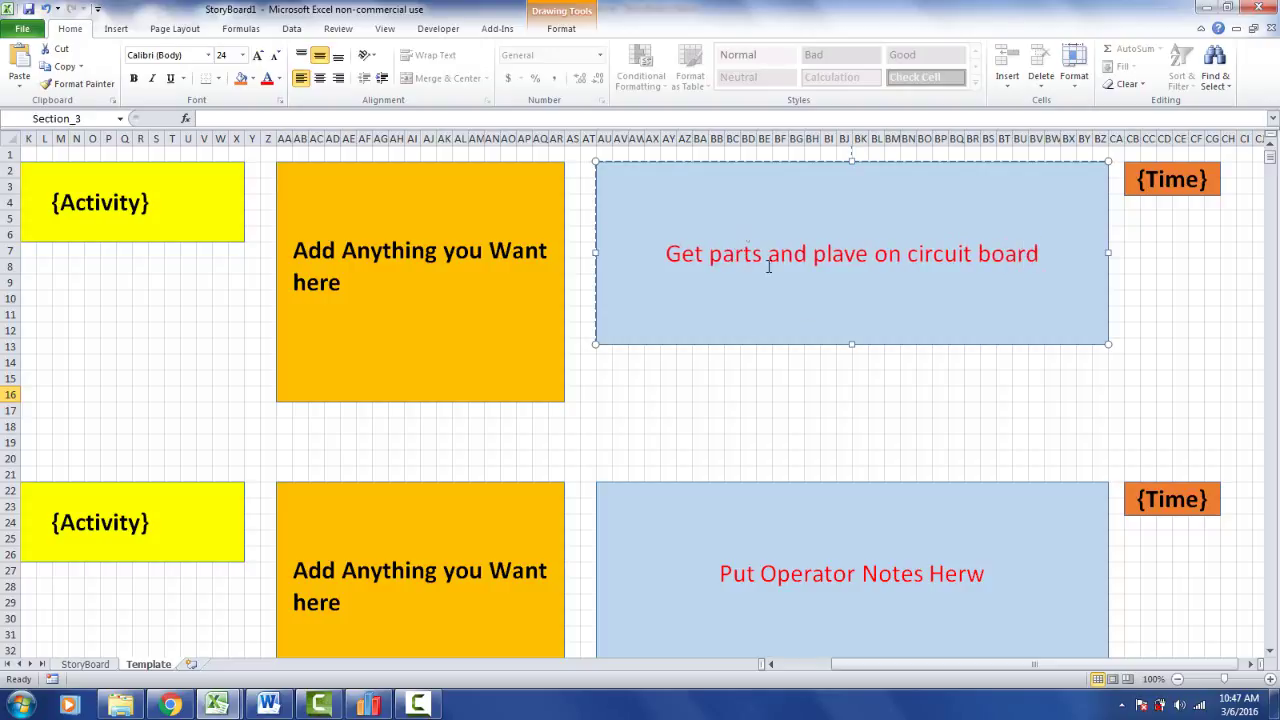
pyautogui.click(1026, 610)
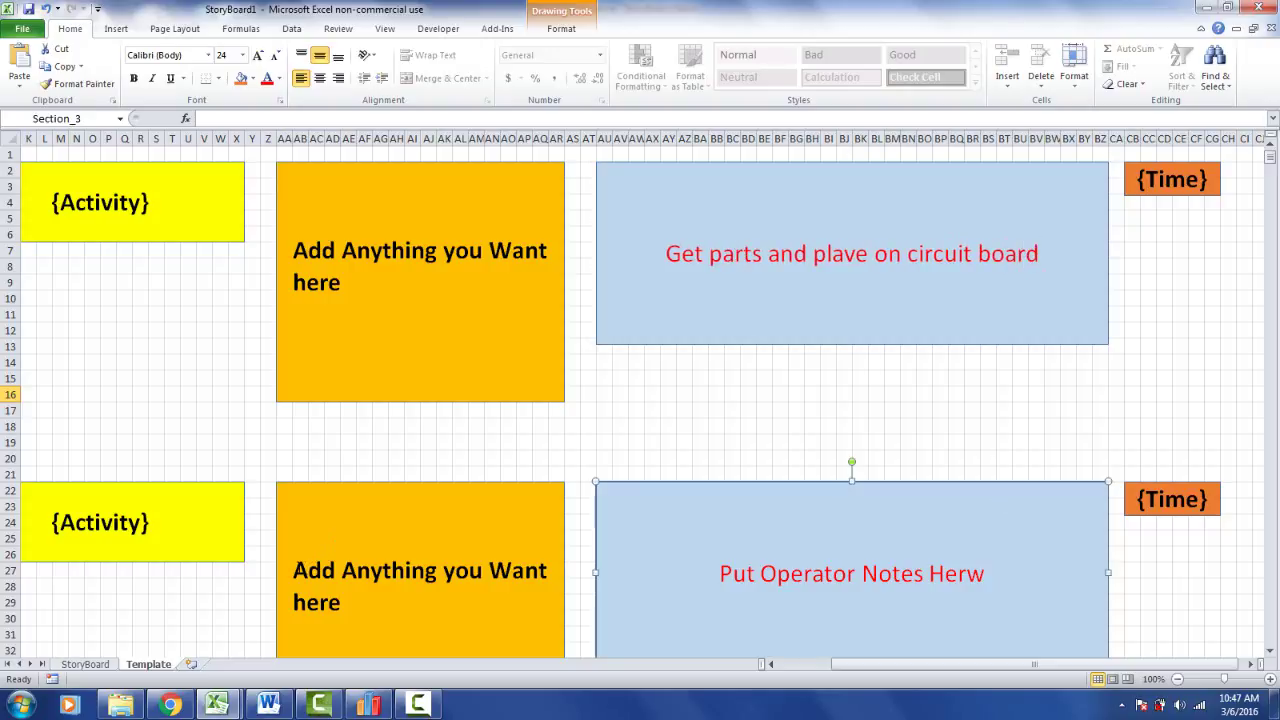
# Step: Replace the lower orange box's placeholder with "Part Number : XYZ123 Quantity od 10"
pyautogui.moveTo(293, 570); pyautogui.dragTo(343, 600)
pyautogui.write('Part')
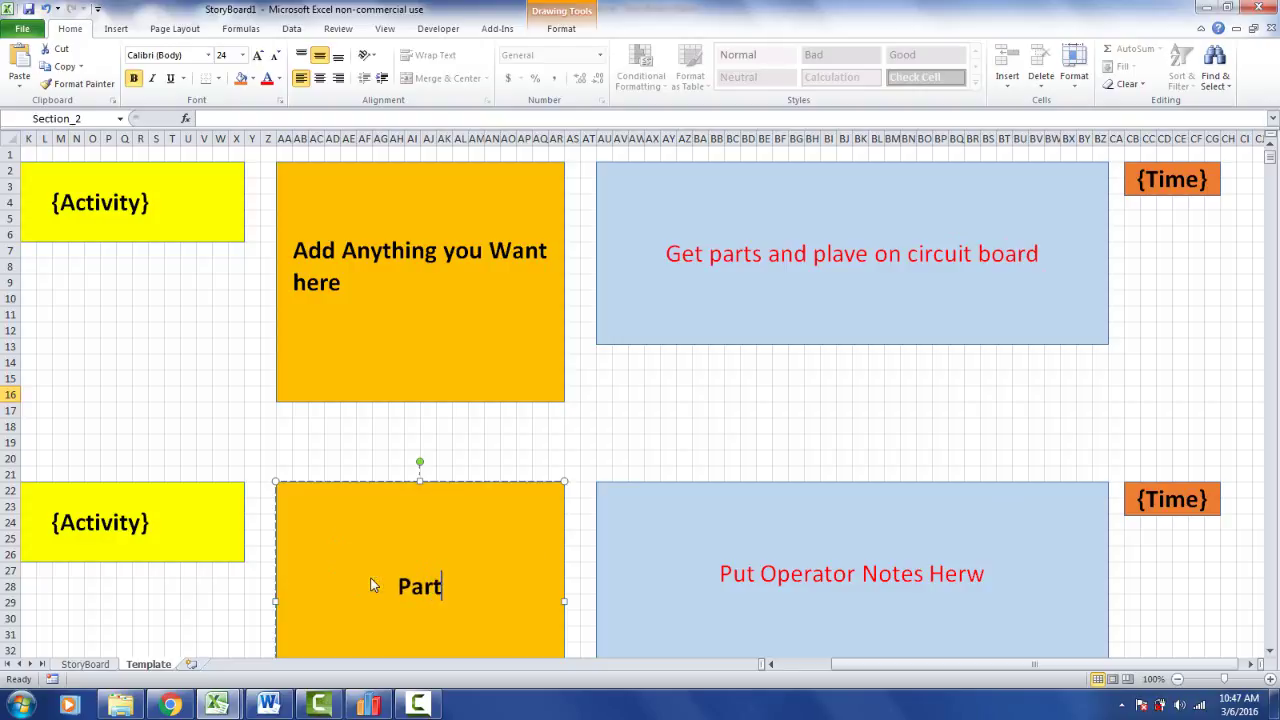
pyautogui.write(' Number :')
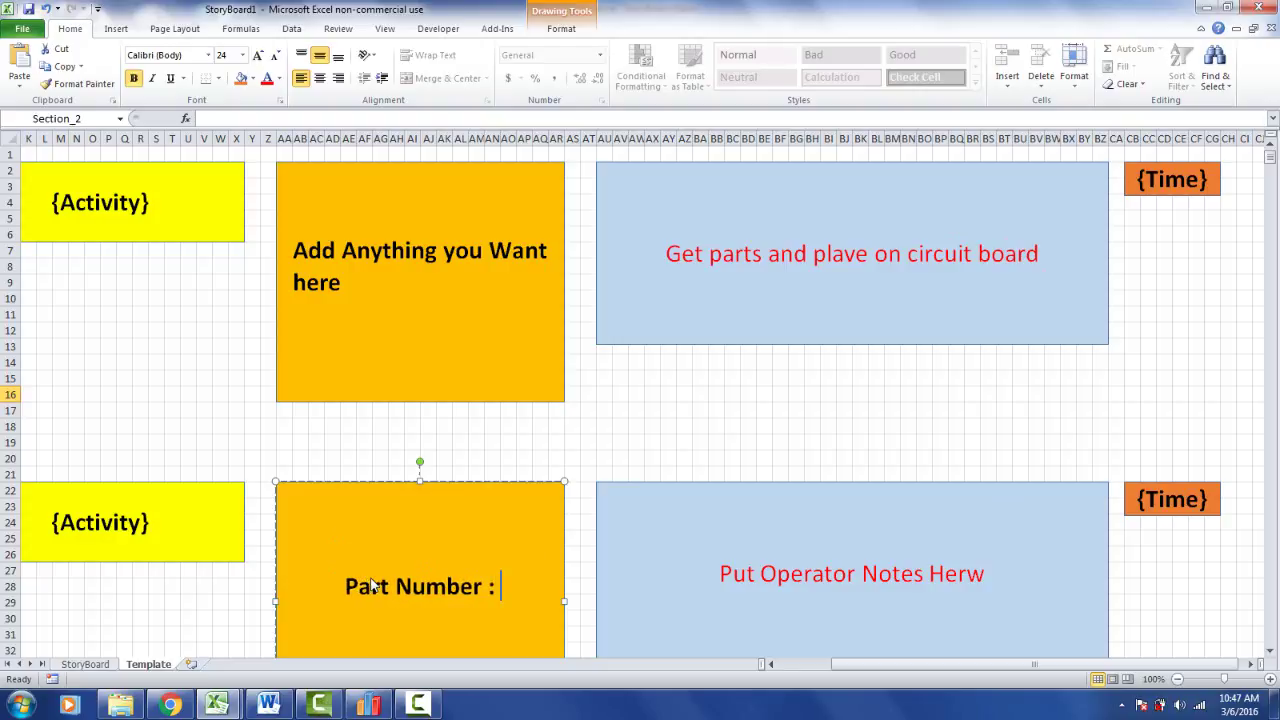
pyautogui.write(' XYZ13')
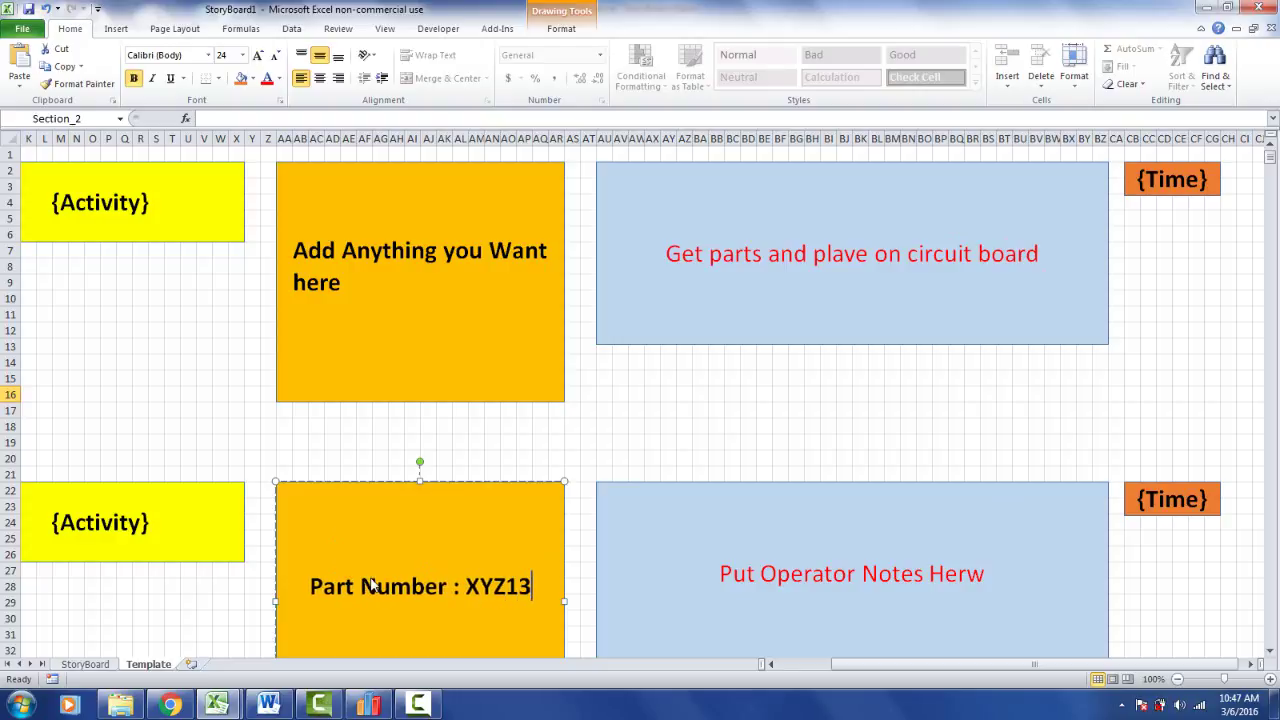
pyautogui.press('BackSpace')
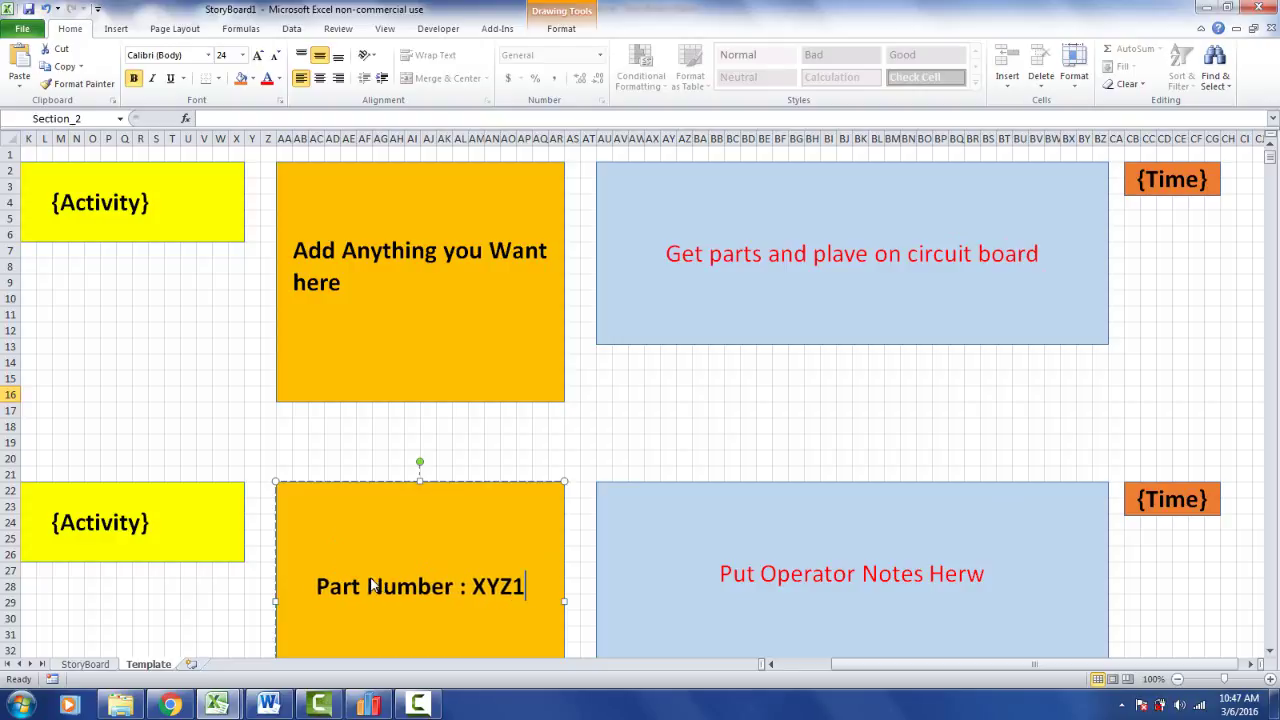
pyautogui.write('23')
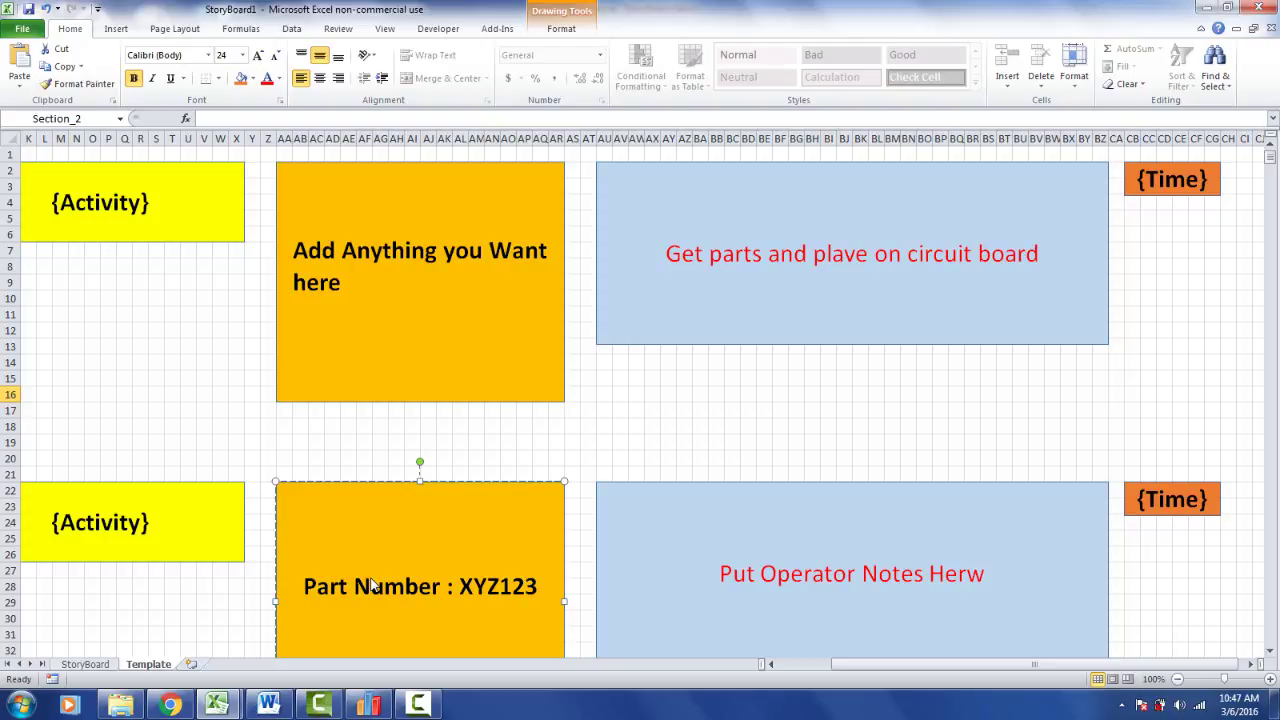
pyautogui.write(' Q')
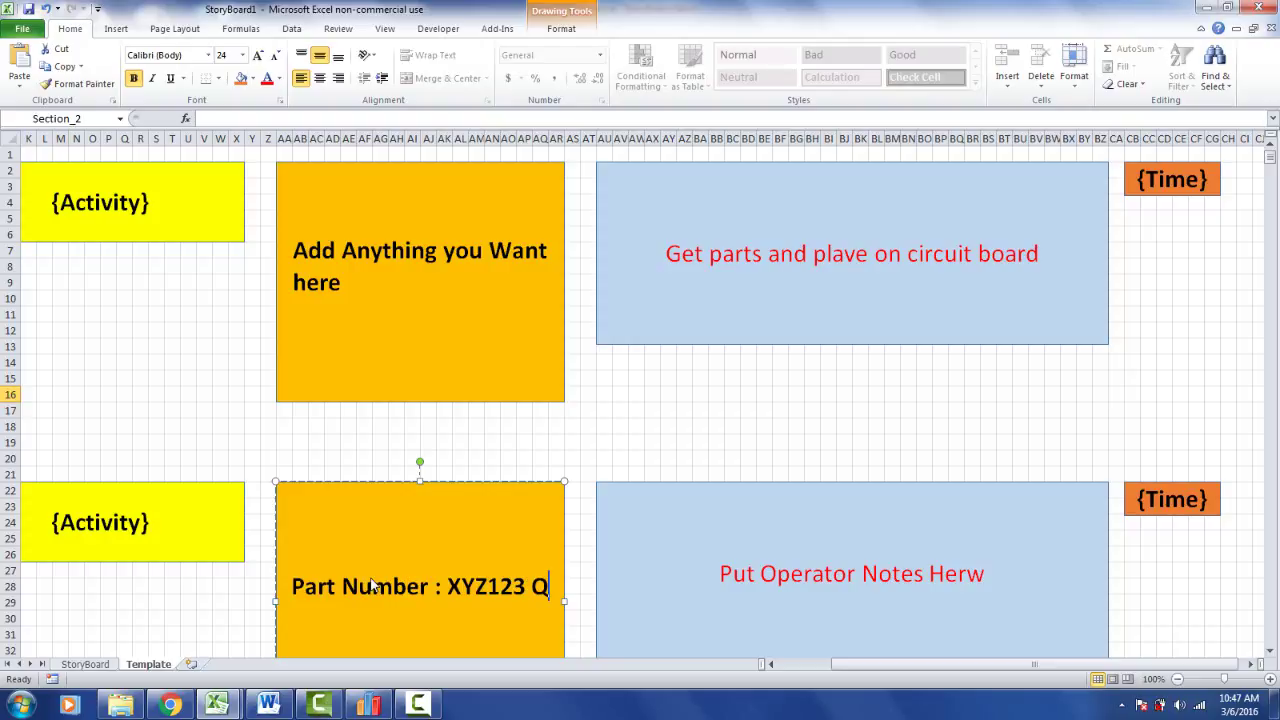
pyautogui.write('uant')
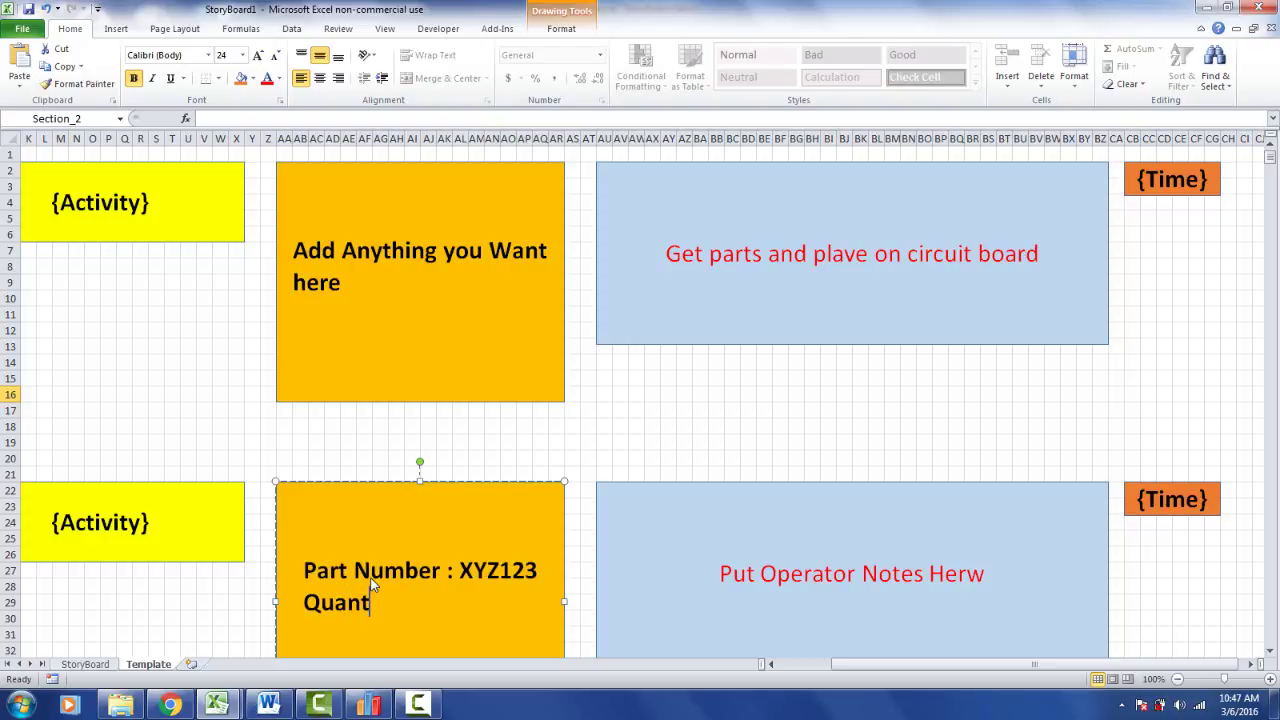
pyautogui.write('ity od 10')
# Step: Replace the upper orange box's placeholder text with "Parts are in bin"
pyautogui.click(388, 301)
pyautogui.moveTo(366, 298); pyautogui.dragTo(272, 259)
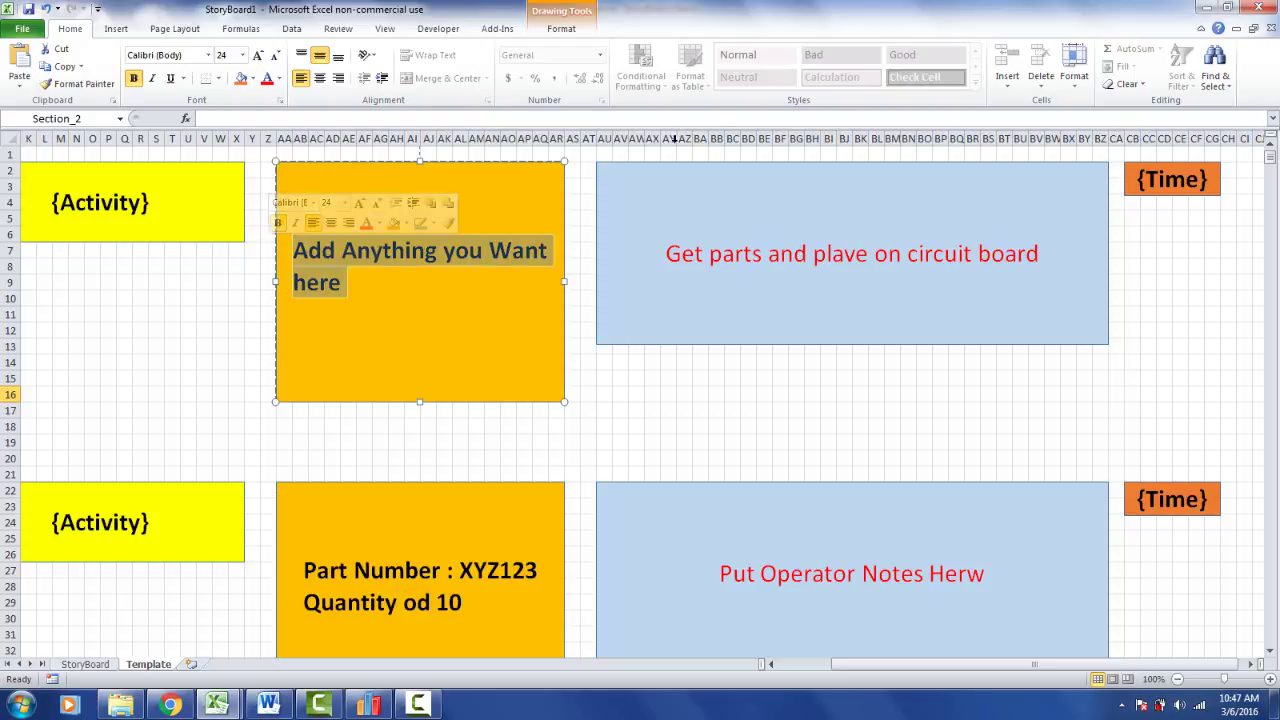
pyautogui.write('Par')
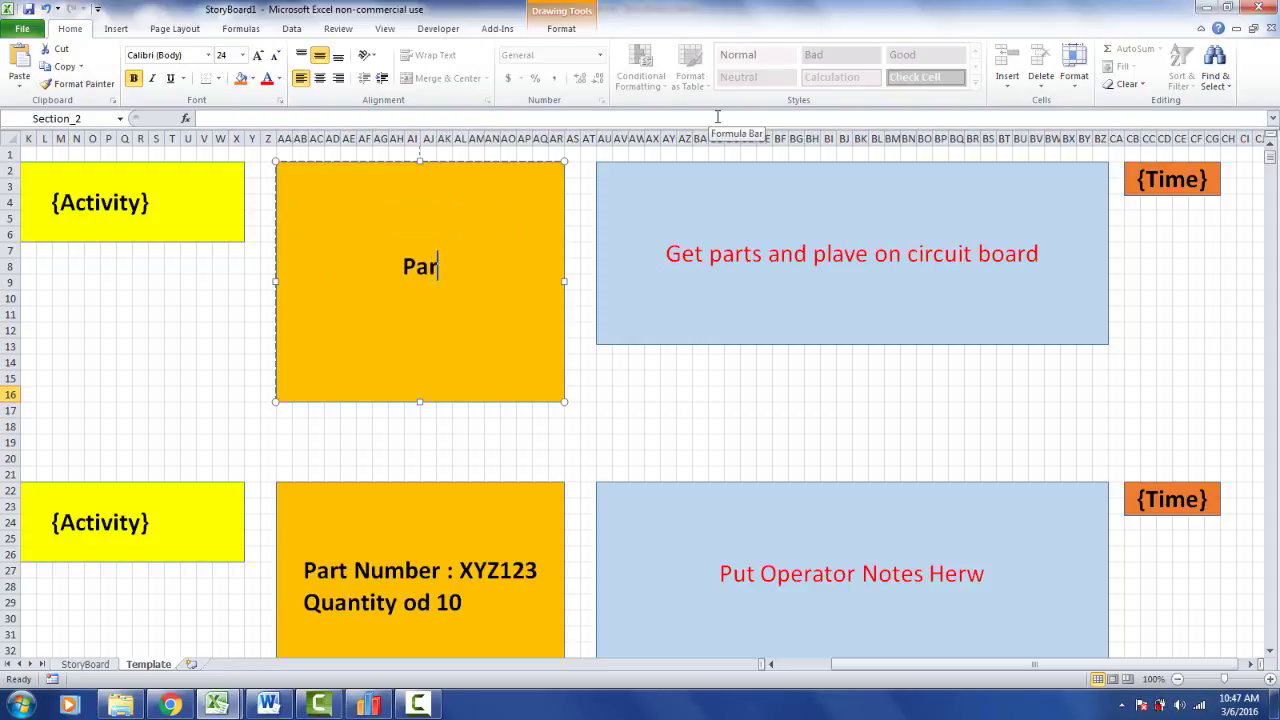
pyautogui.write('ts are in ab')
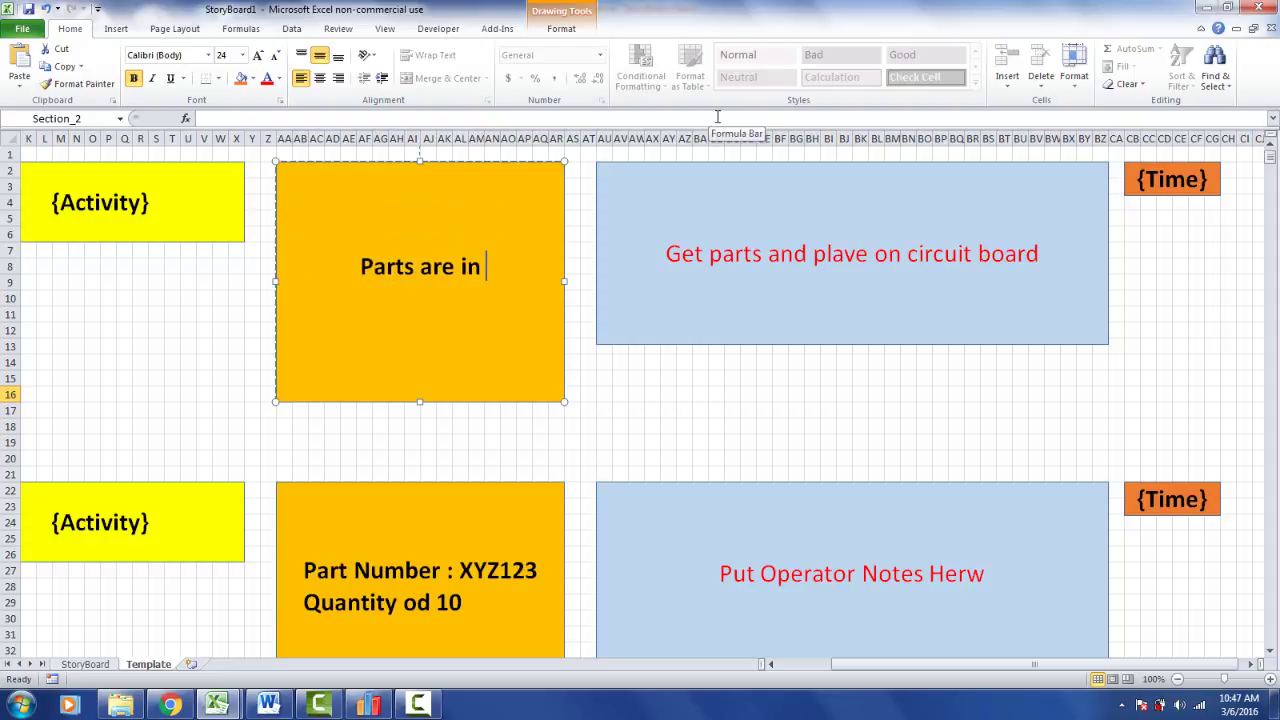
pyautogui.press('BackSpace')
pyautogui.press('BackSpace')
pyautogui.write('bin')
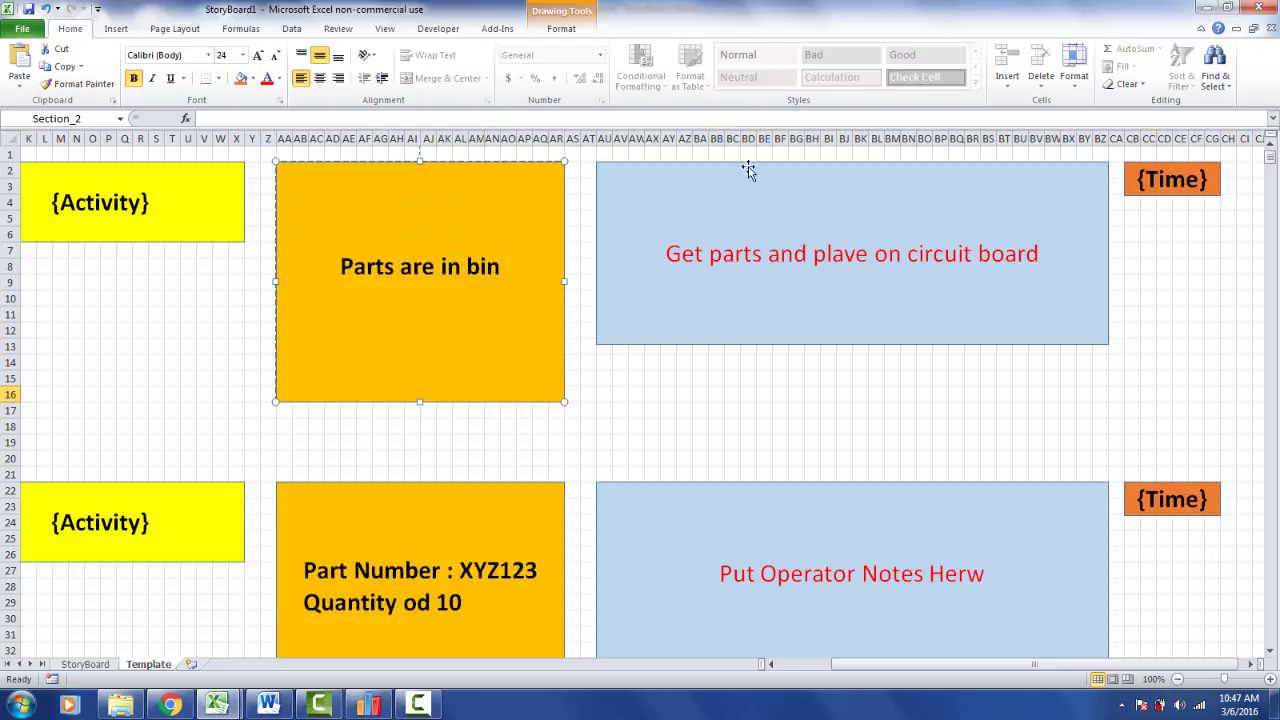
pyautogui.moveTo(850, 666); pyautogui.dragTo(812, 672)
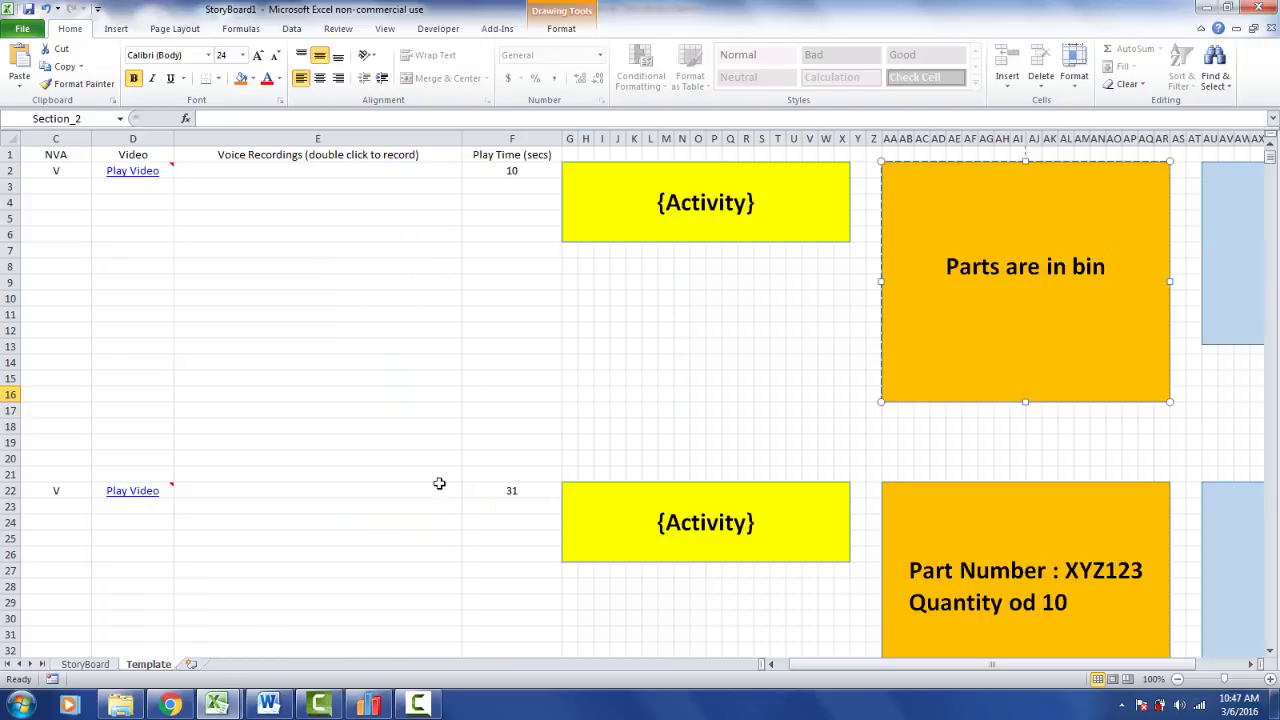
pyautogui.click(85, 664)
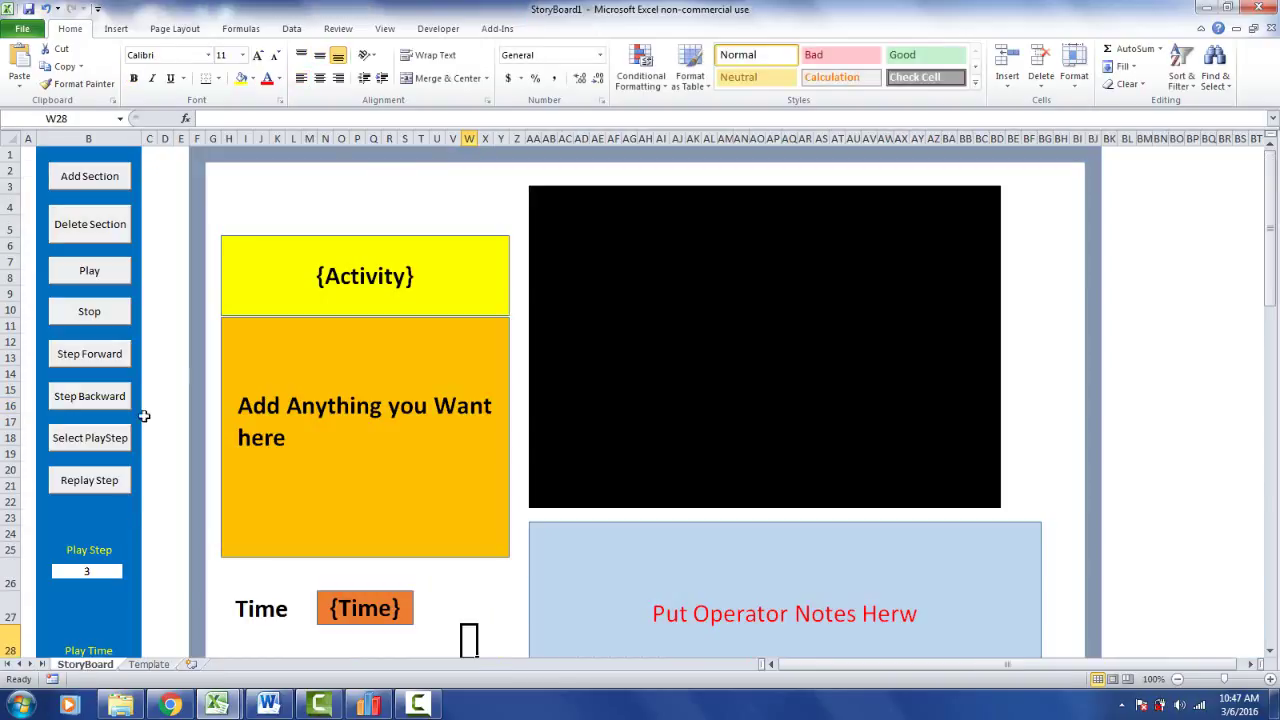
pyautogui.click(100, 271)
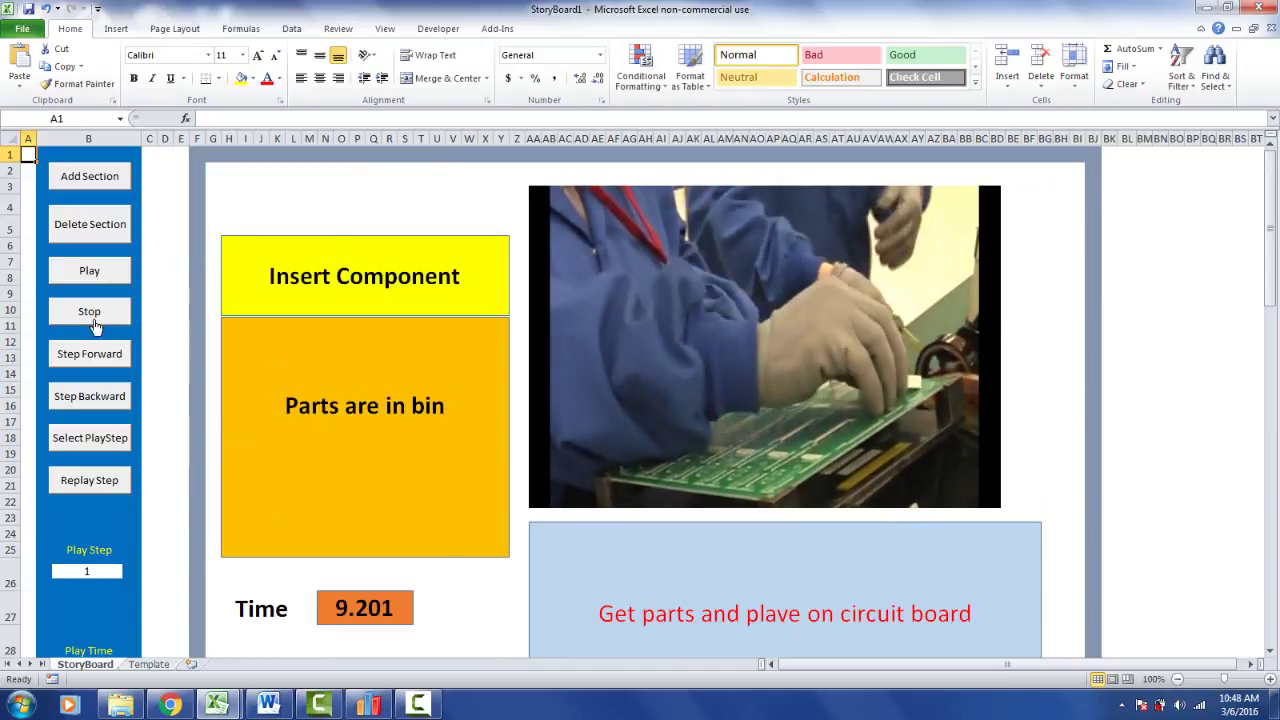
pyautogui.click(90, 314)
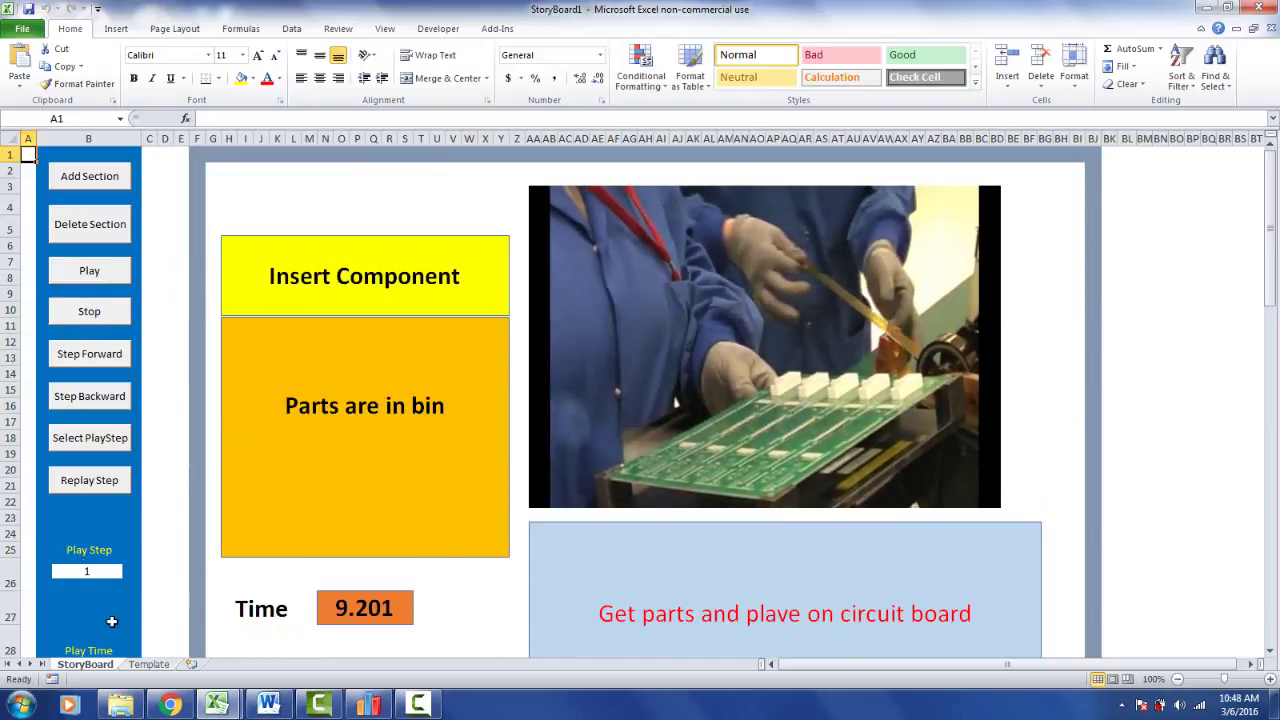
pyautogui.click(149, 665)
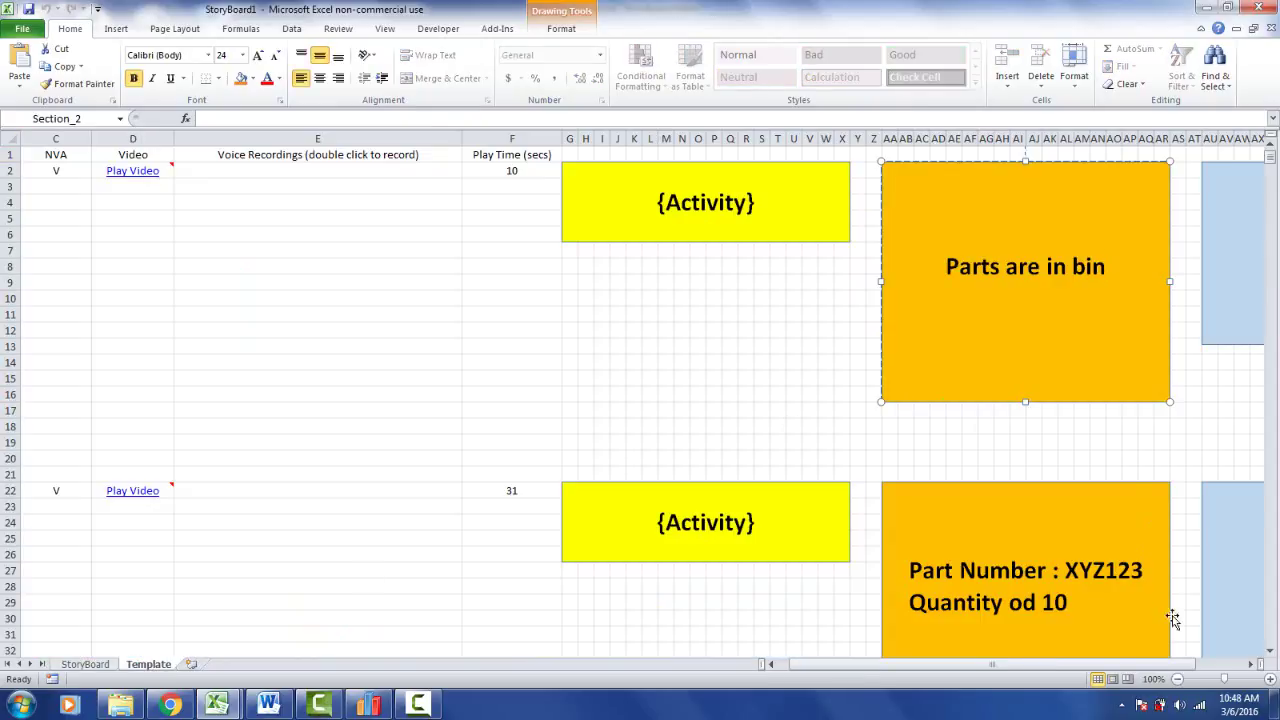
# Step: Fix the top notes to read "Get parts and place on circuit board" and replay the StoryBoard sheet
pyautogui.click(1250, 664)
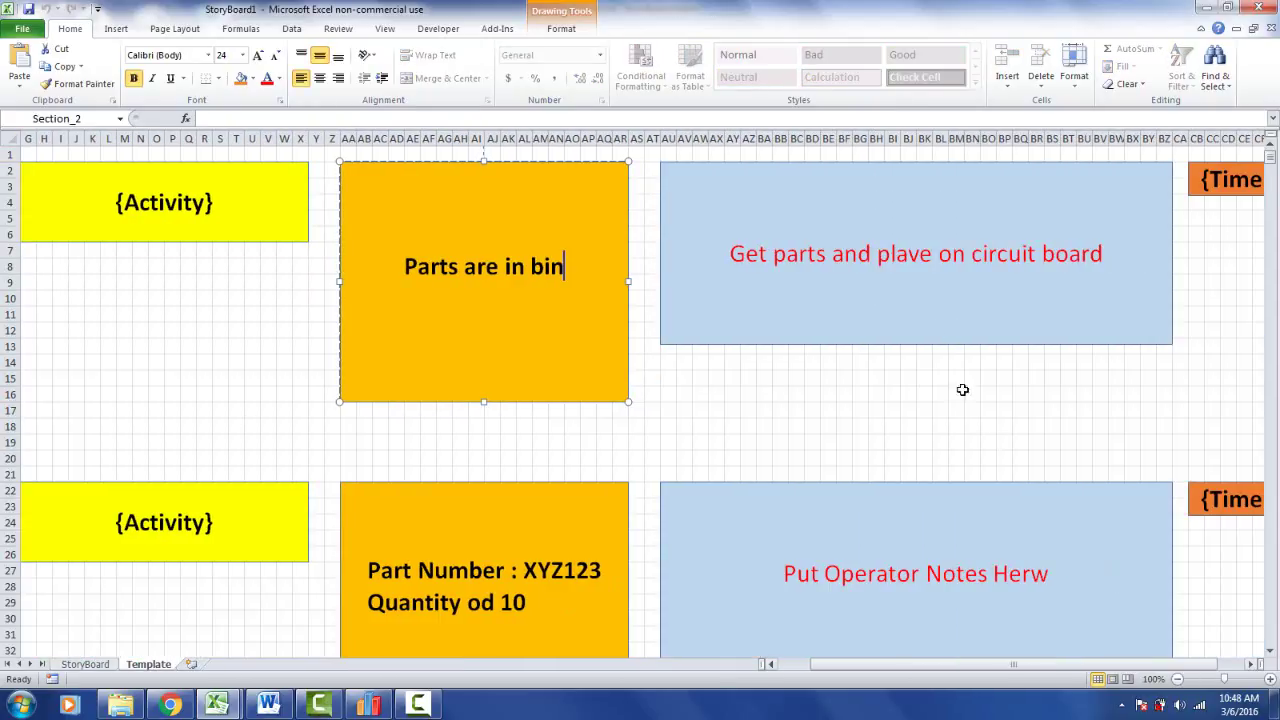
pyautogui.click(919, 253)
pyautogui.press('BackSpace')
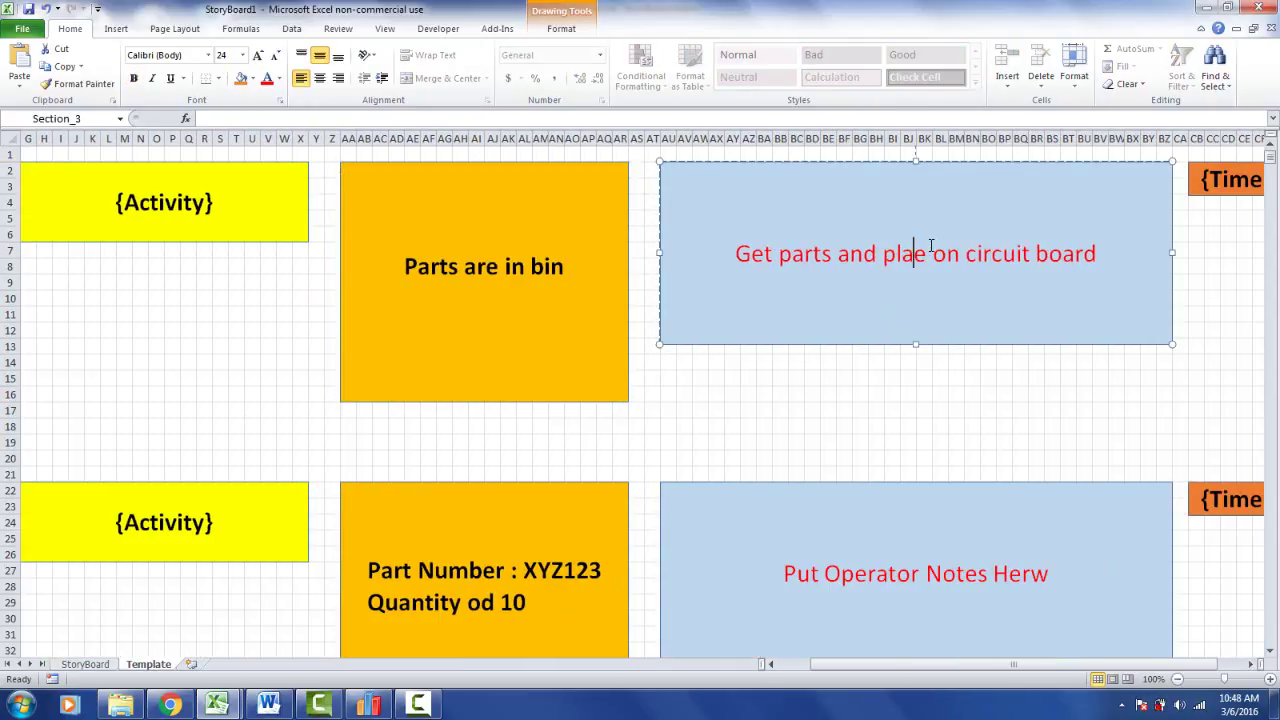
pyautogui.write('c')
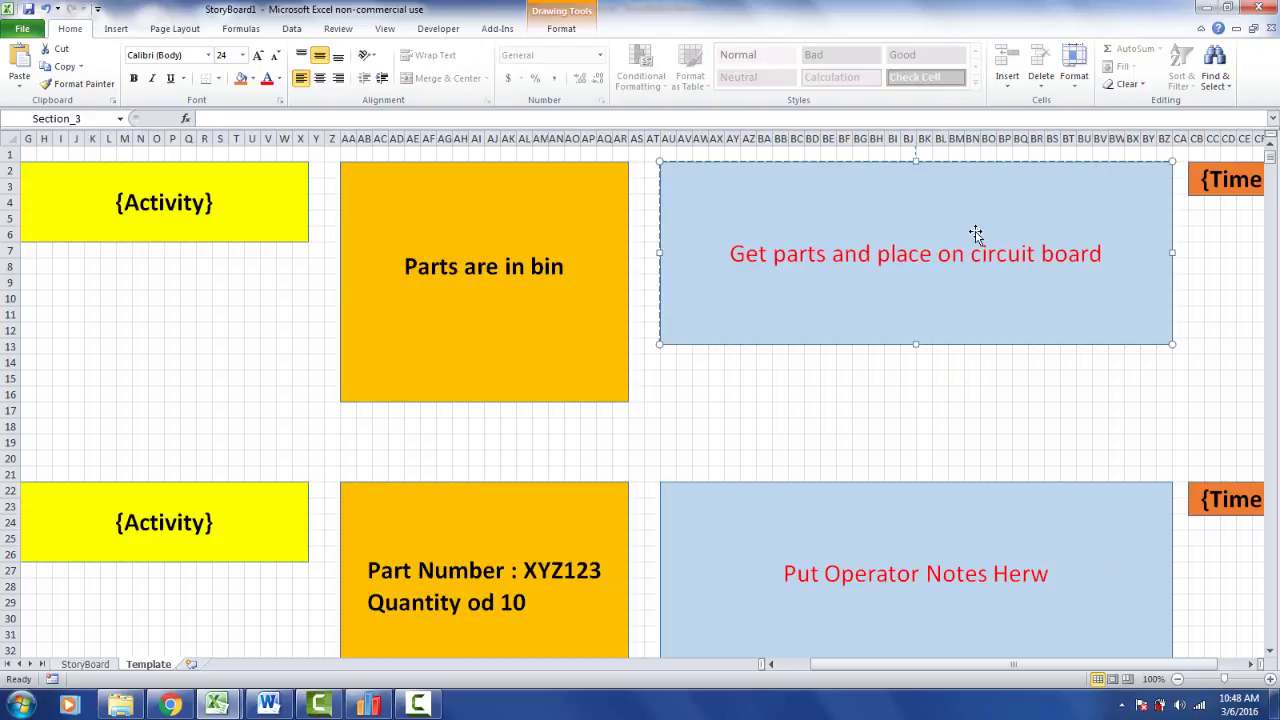
pyautogui.click(104, 665)
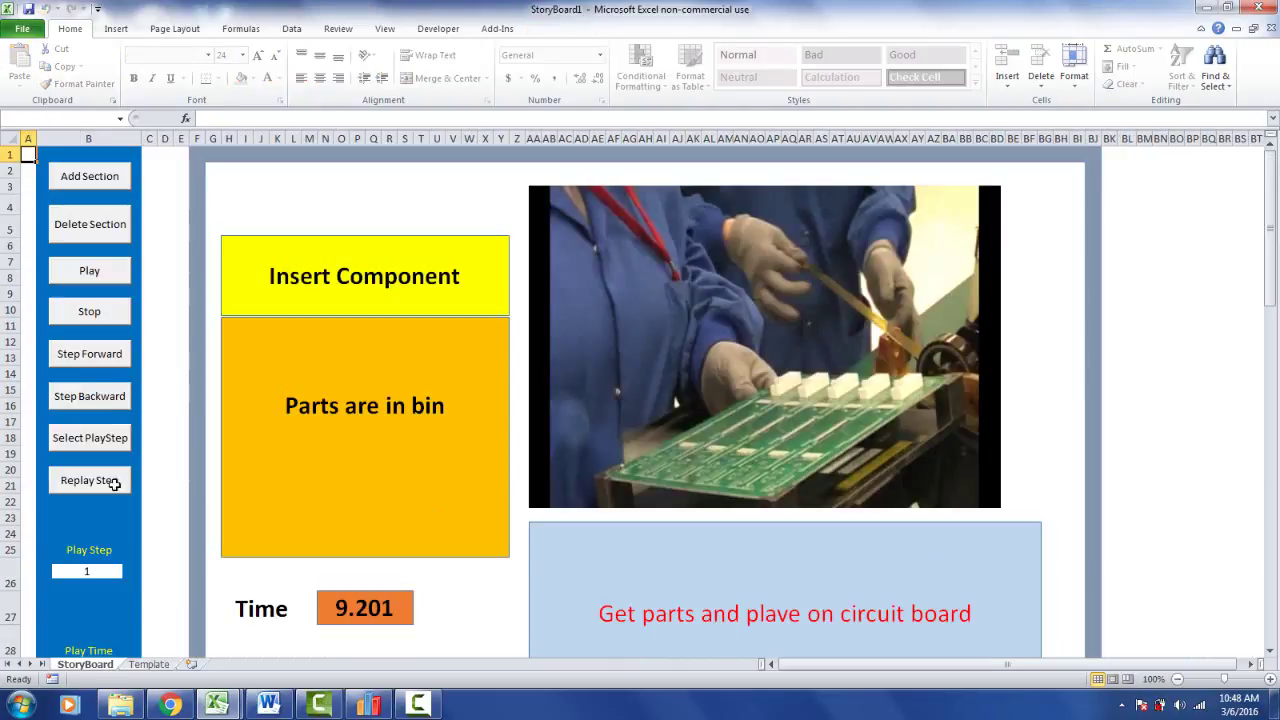
pyautogui.click(92, 271)
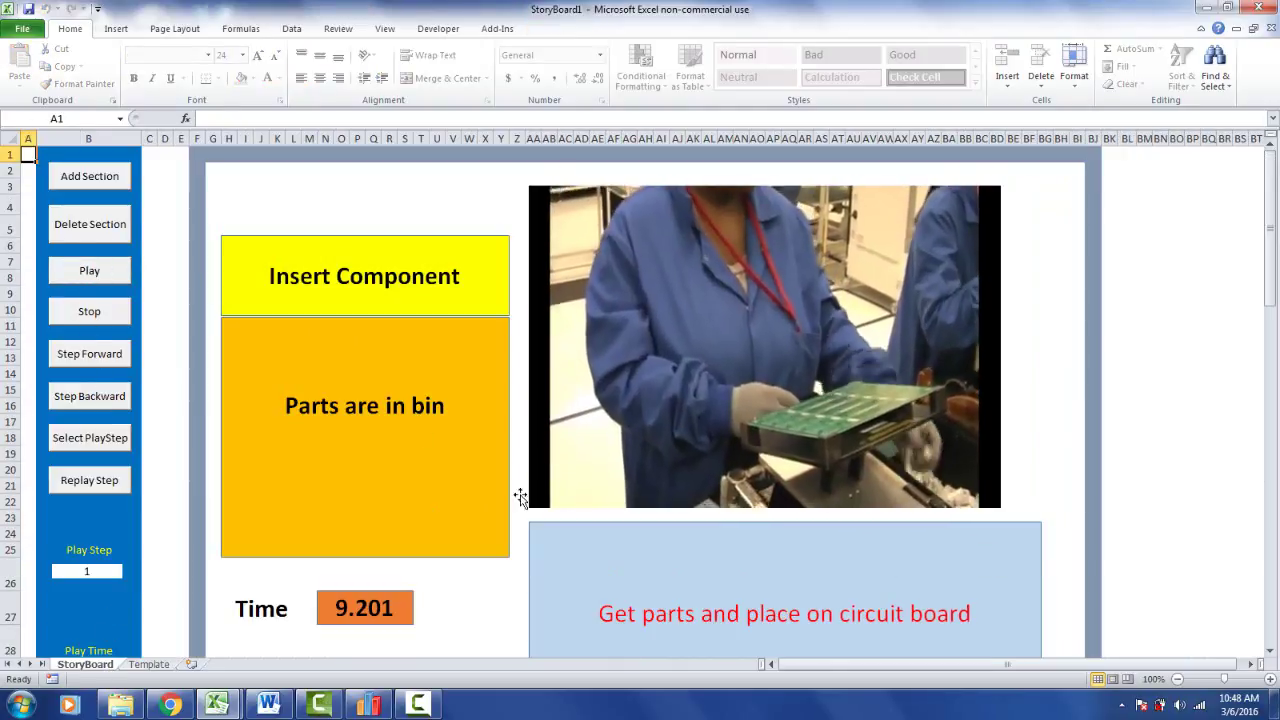